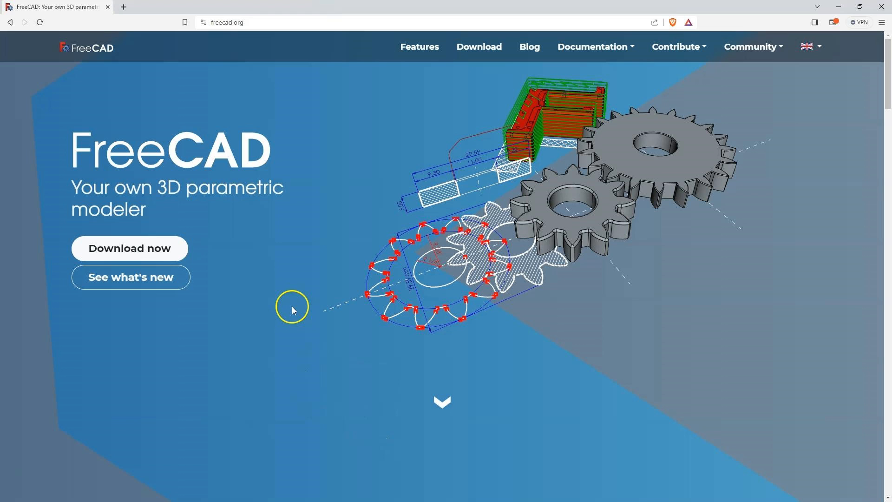
# Step: Open the FreeCAD download page and look over the installers offered for each platform
pyautogui.click(166, 253)
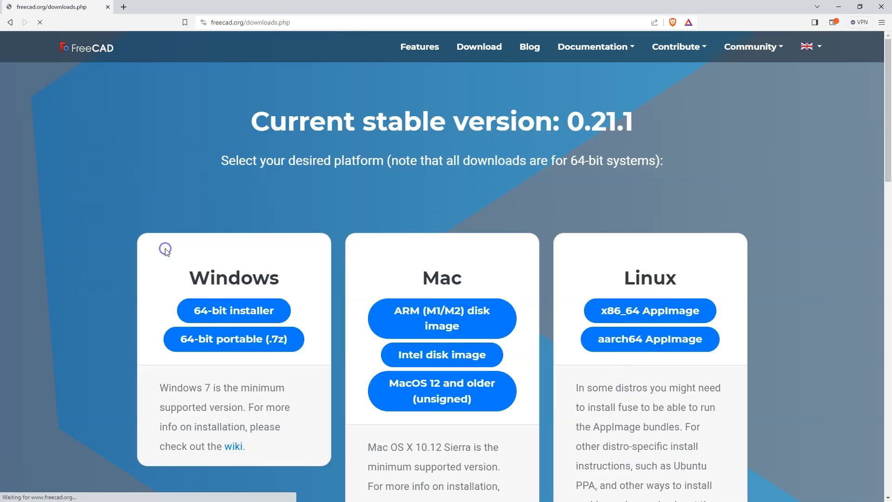
pyautogui.scroll(-2, 436, 198)
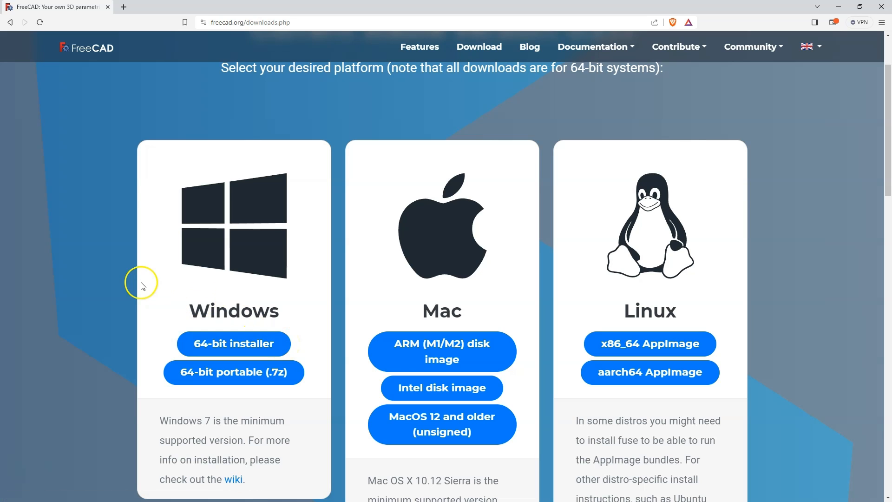
pyautogui.scroll(2, 130, 264)
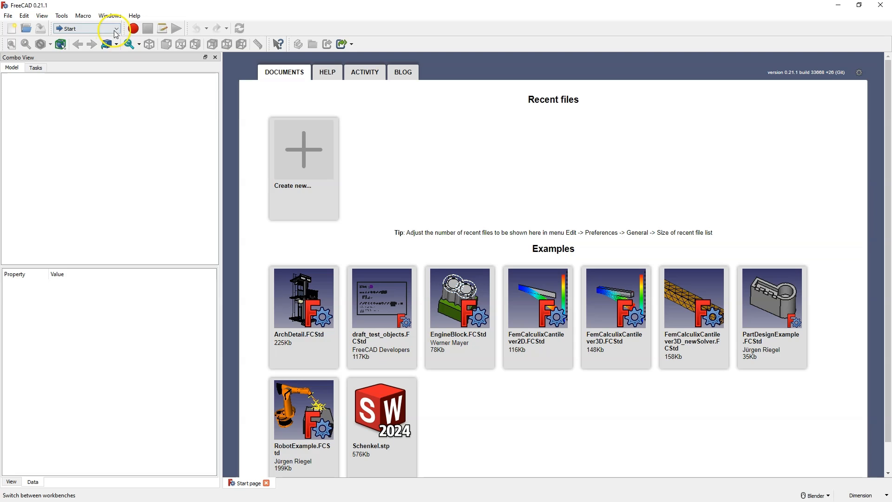
# Step: In FreeCAD, switch to the Part Design workbench and create a new empty document
pyautogui.click(115, 27)
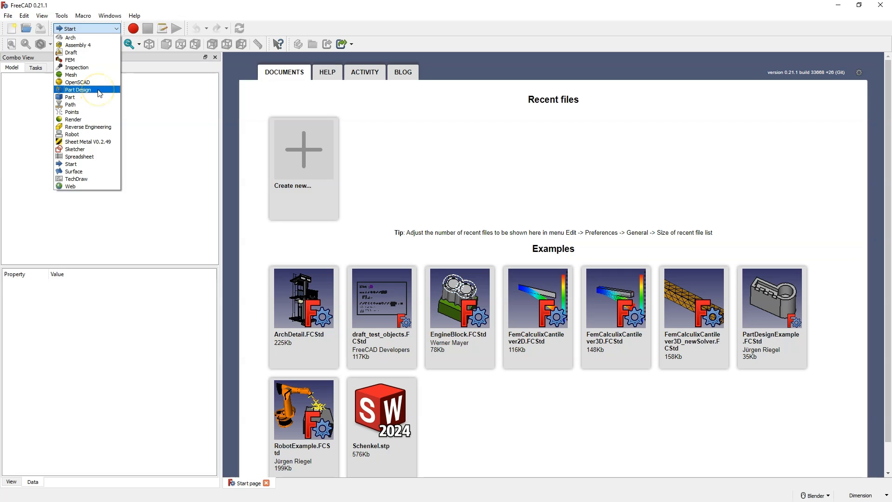
pyautogui.click(99, 90)
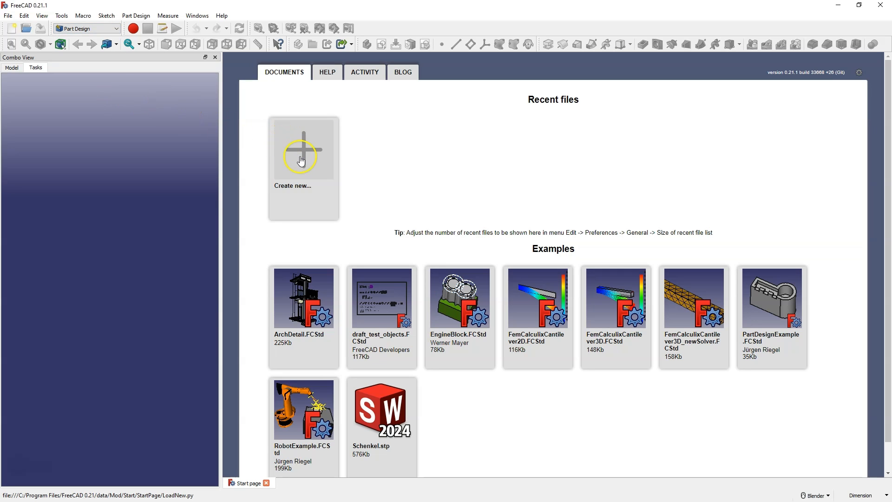
pyautogui.click(319, 162)
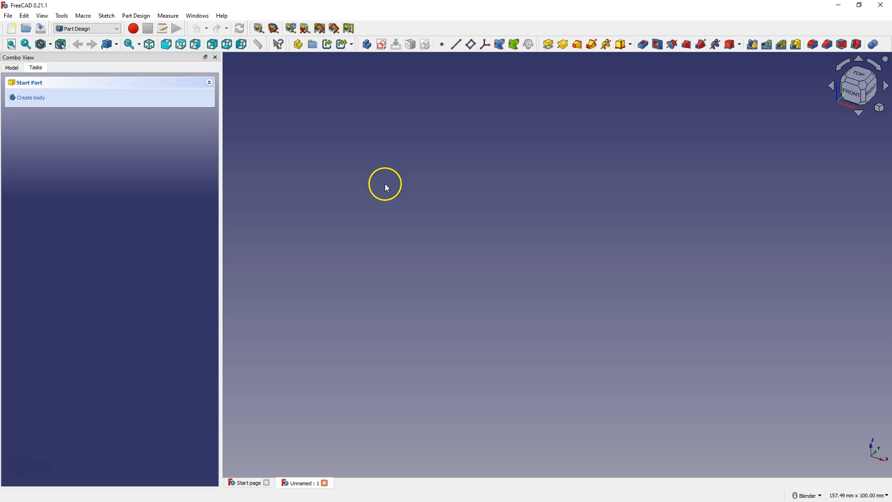
# Step: Create a new sketch on the XY plane and check the auto constraint options
pyautogui.click(385, 49)
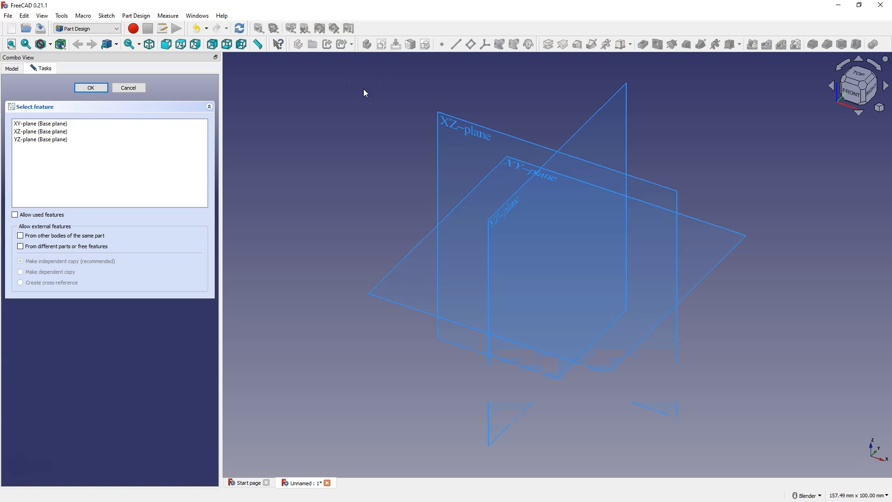
pyautogui.click(511, 166)
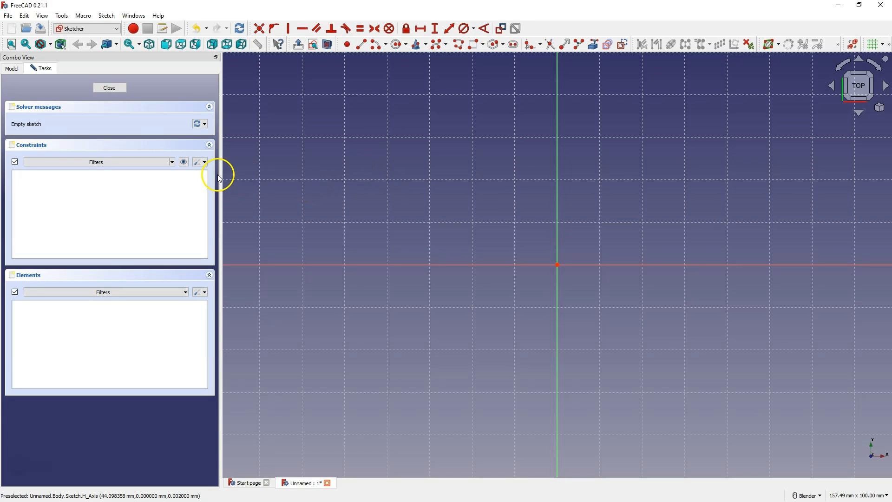
pyautogui.click(205, 163)
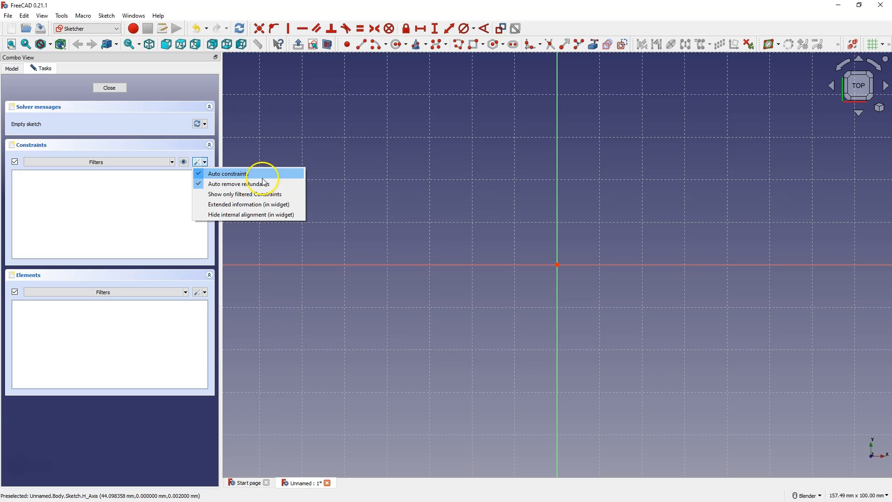
pyautogui.click(214, 159)
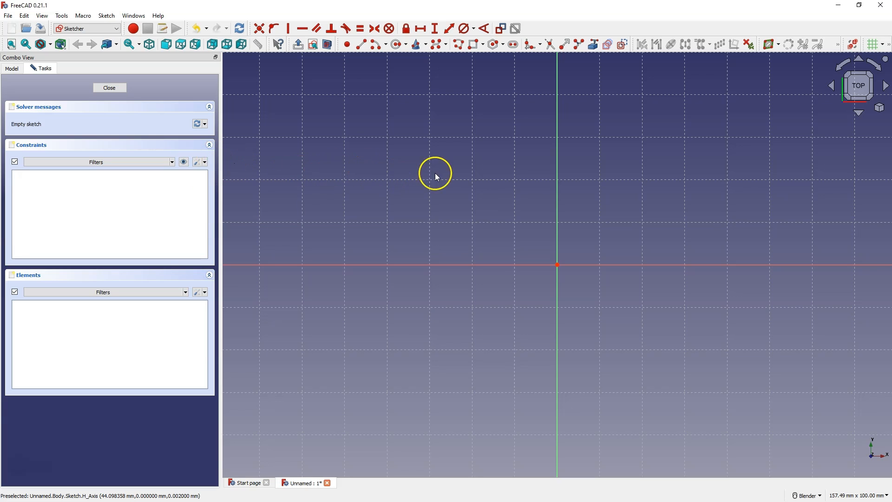
# Step: Sketch a rectangle about 56 by 36 mm with its lower-left corner on the origin
pyautogui.click(473, 47)
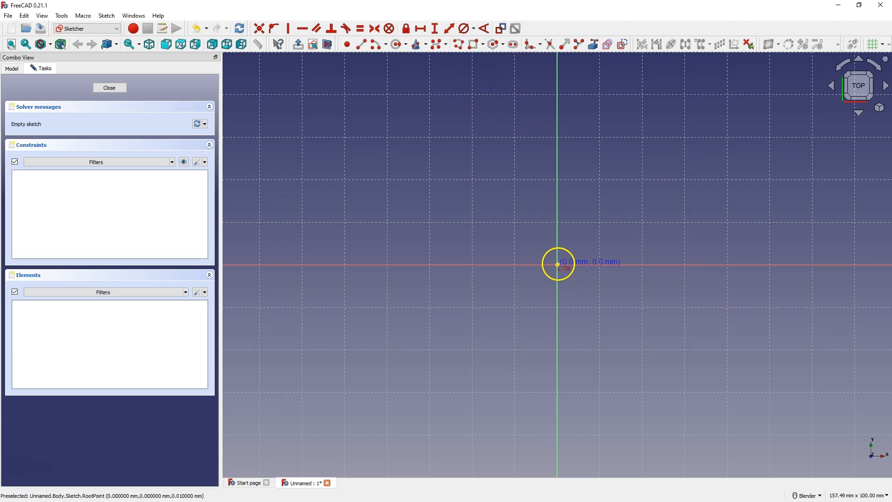
pyautogui.click(557, 264)
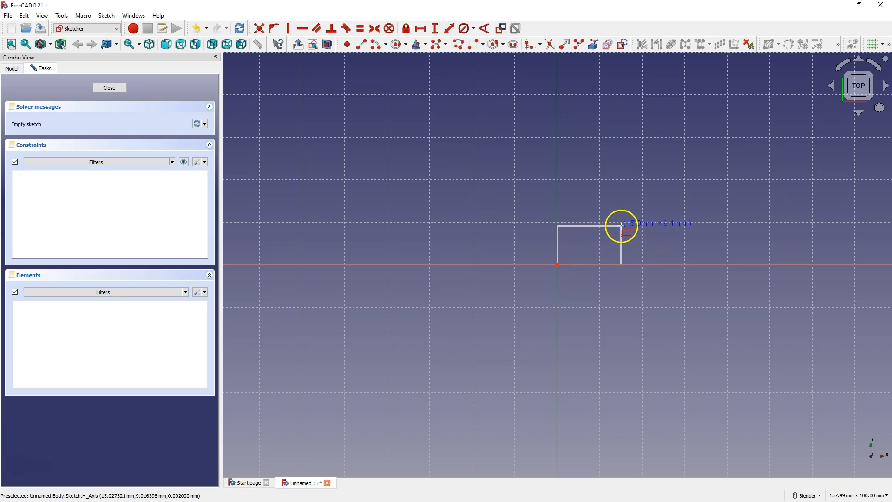
pyautogui.click(797, 111)
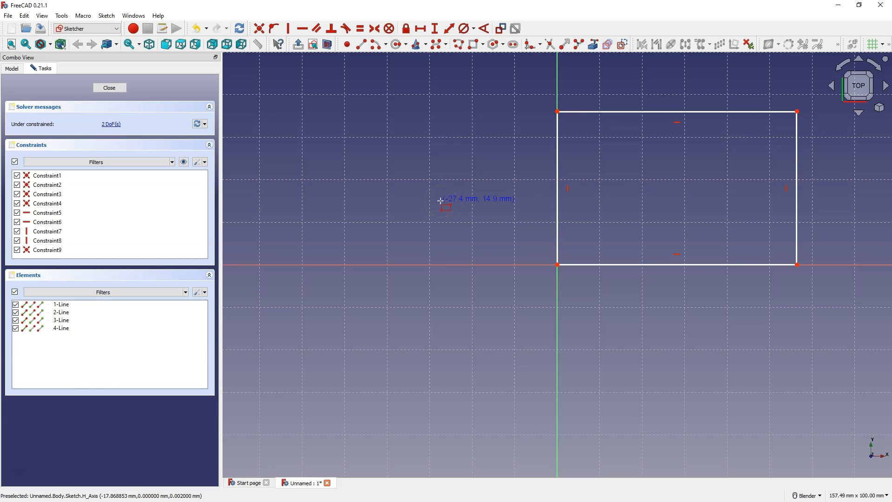
pyautogui.rightClick(441, 201)
# Step: Sketch two small free-standing rectangles to the left of the vertical axis and delete both of them
pyautogui.click(472, 45)
pyautogui.click(378, 114)
pyautogui.click(477, 144)
pyautogui.click(405, 175)
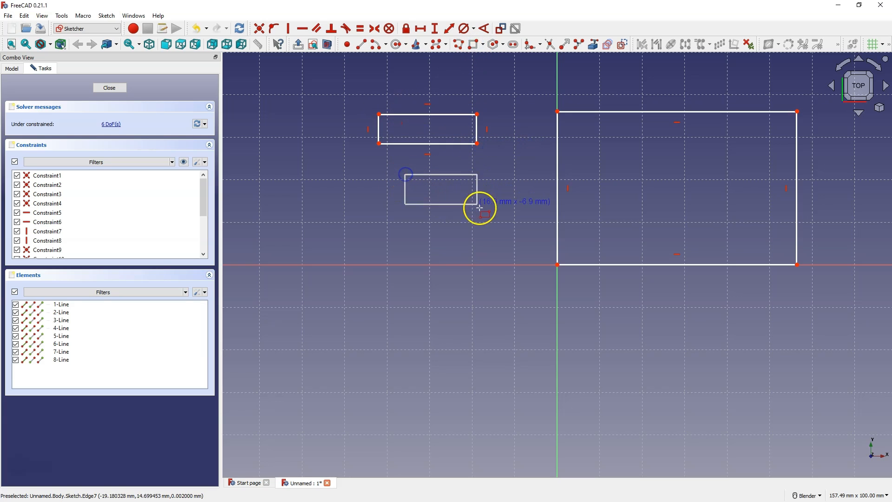
pyautogui.rightClick(447, 197)
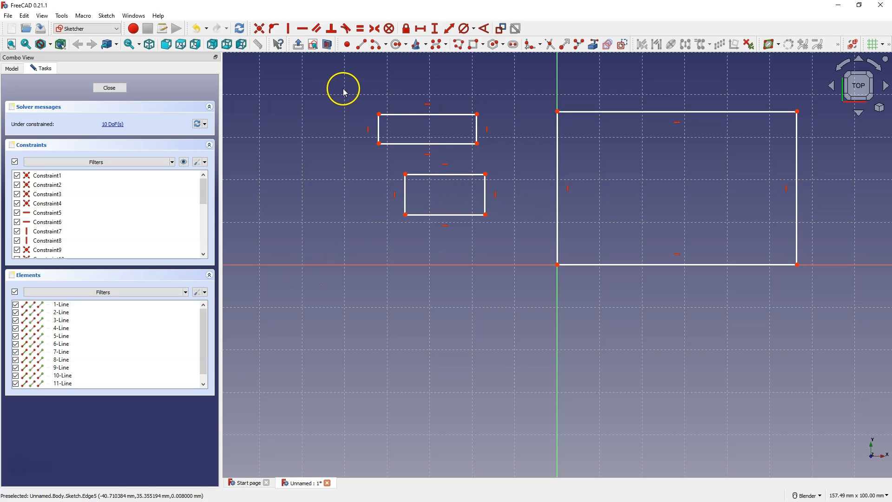
pyautogui.moveTo(344, 86); pyautogui.dragTo(517, 239)
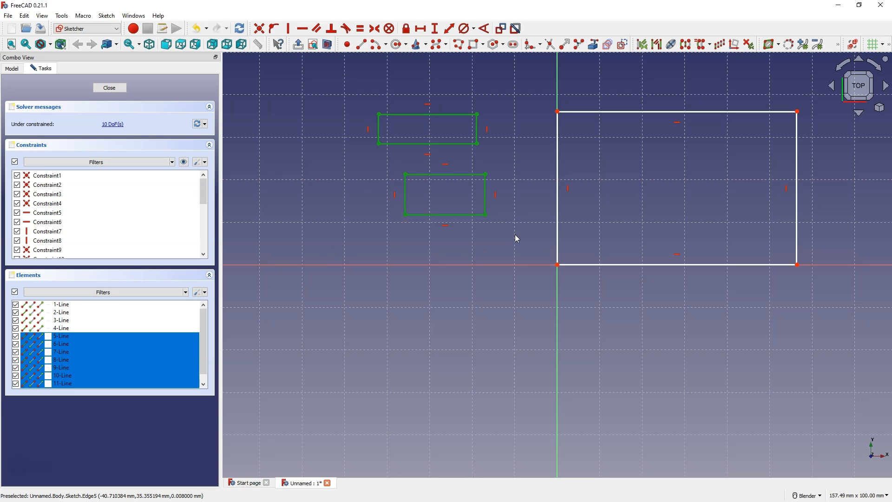
pyautogui.press('Delete')
# Step: Move the rectangle's free upper-right corner outward to enlarge the rectangle to about 65 mm wide
pyautogui.scroll(-1, 454, 229)
pyautogui.keyDown('shift'); pyautogui.moveTo(453, 229); pyautogui.dragTo(380, 251, button='middle'); pyautogui.keyUp('shift')
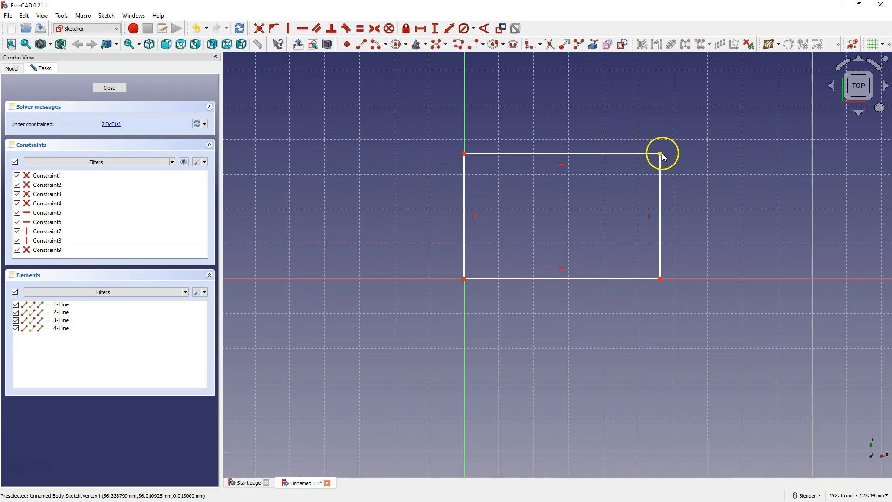
pyautogui.moveTo(662, 153); pyautogui.dragTo(692, 135)
pyautogui.click(606, 196)
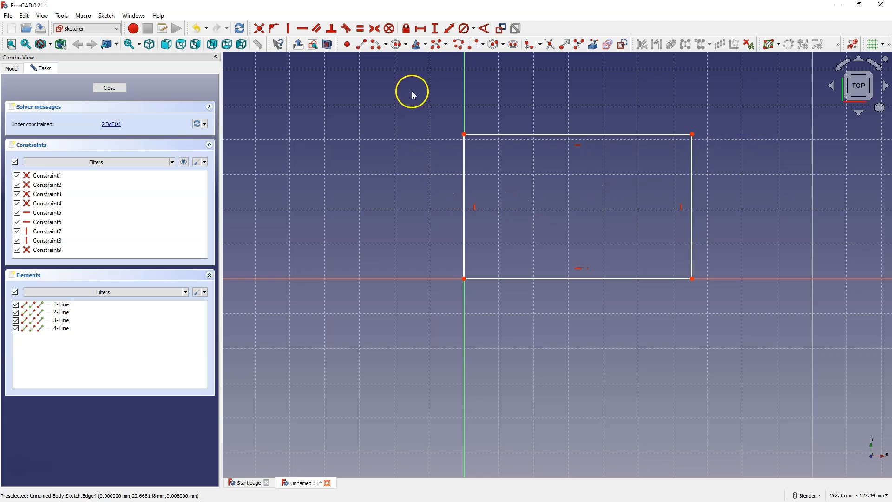
# Step: Add a horizontal distance constraint of 10 mm to the rectangle's bottom edge
pyautogui.click(425, 30)
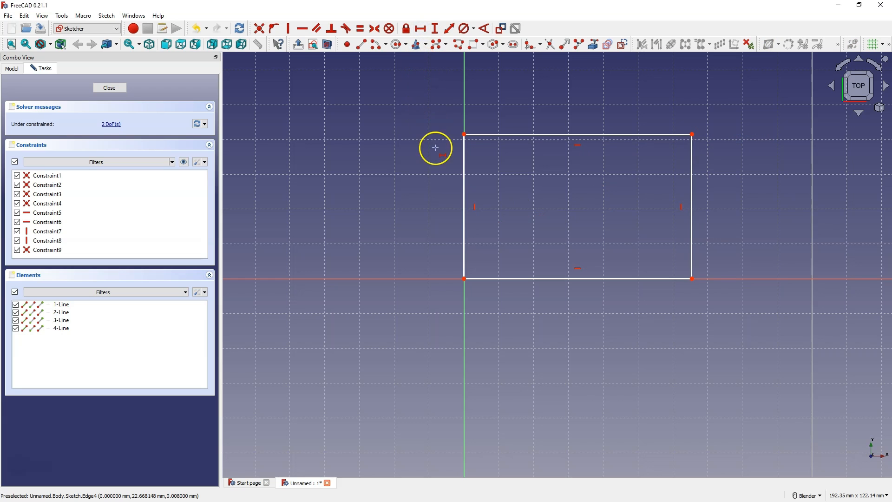
pyautogui.click(570, 279)
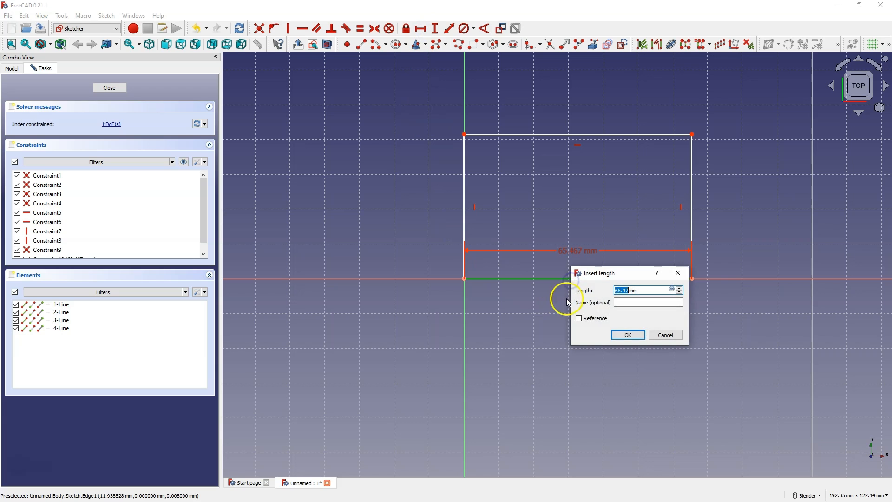
pyautogui.write('10')
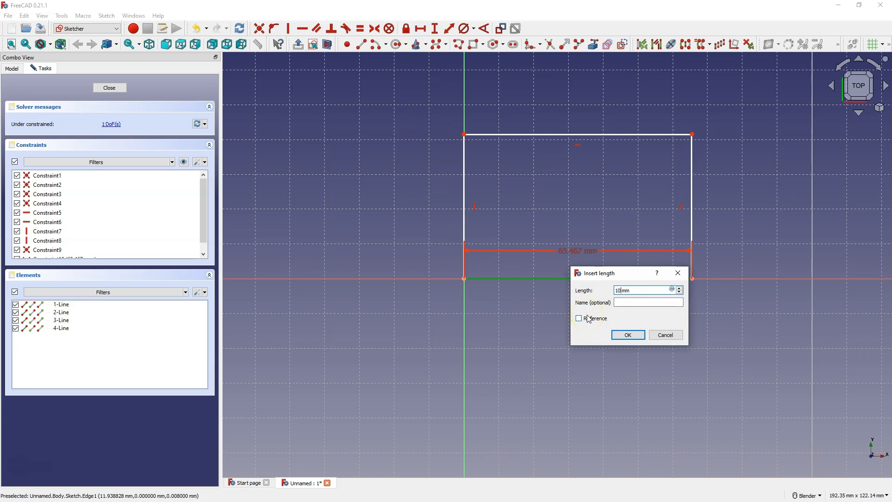
pyautogui.press('Return')
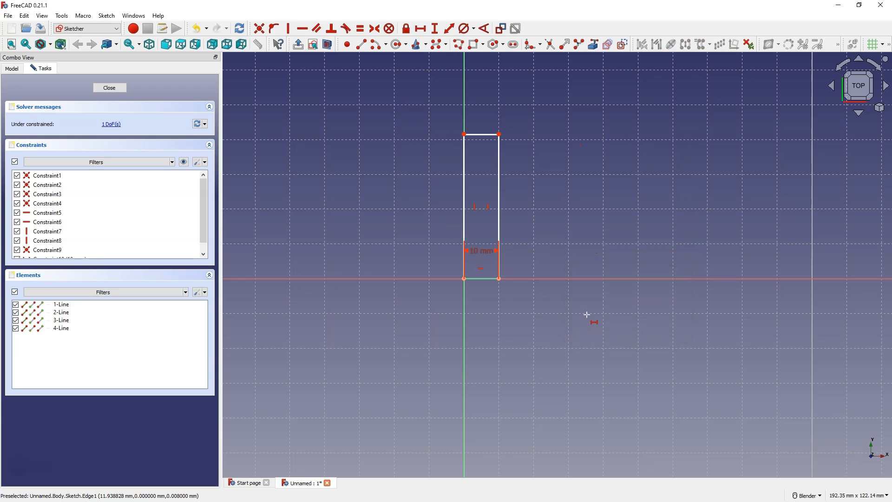
pyautogui.rightClick(526, 287)
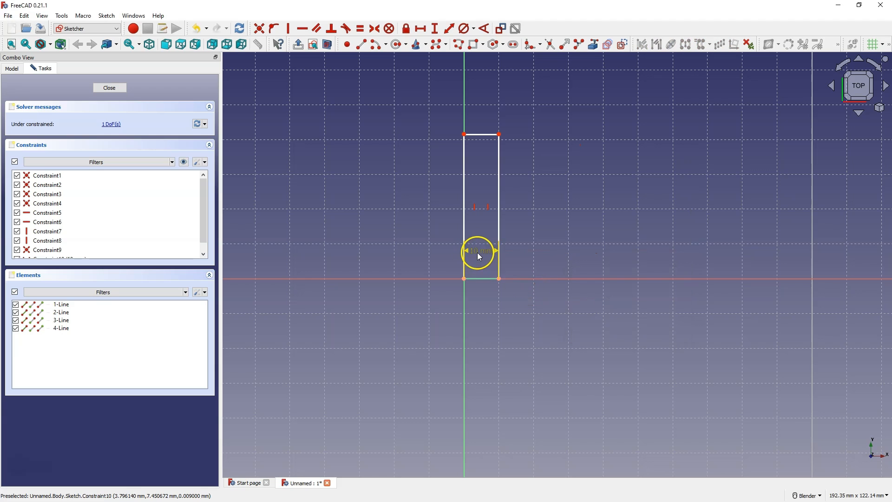
# Step: Place the horizontal dimension below the rectangle and set its length to 100 mm
pyautogui.moveTo(478, 255); pyautogui.dragTo(484, 325)
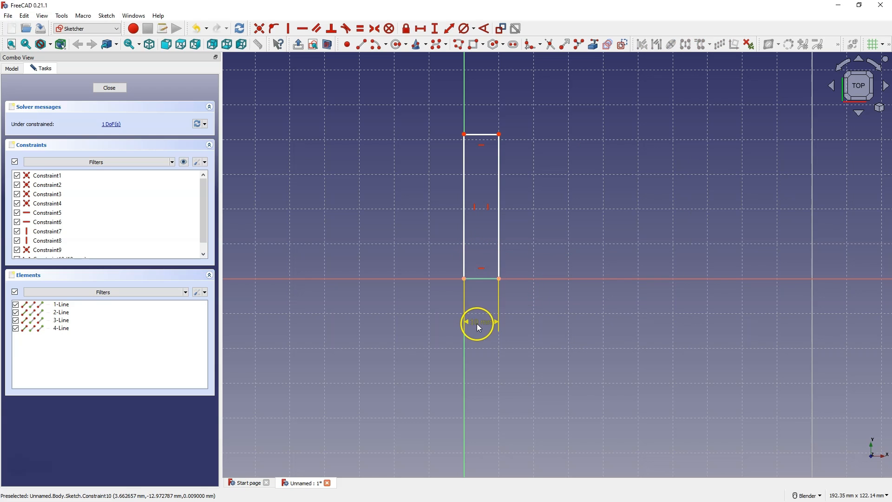
pyautogui.doubleClick(477, 323)
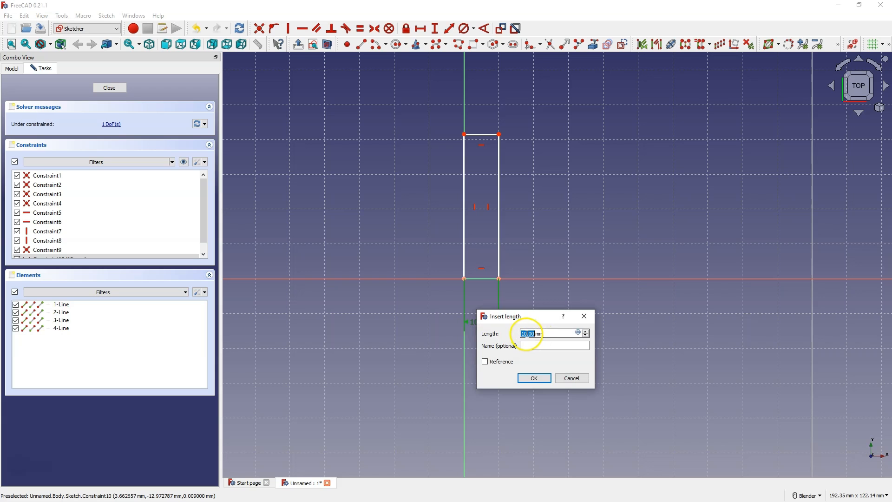
pyautogui.write('10.00')
pyautogui.click(537, 378)
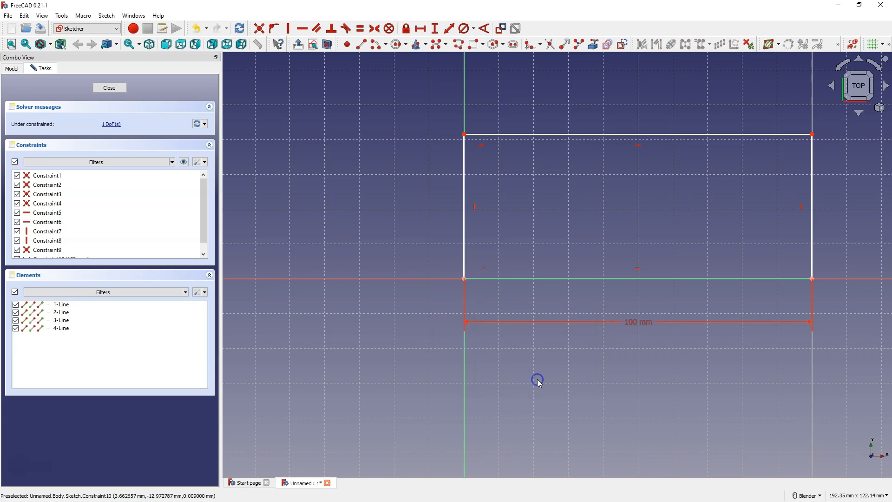
# Step: Constrain the vertical distance between the rectangle's two right-hand corner points to 70 mm
pyautogui.scroll(-1, 465, 375)
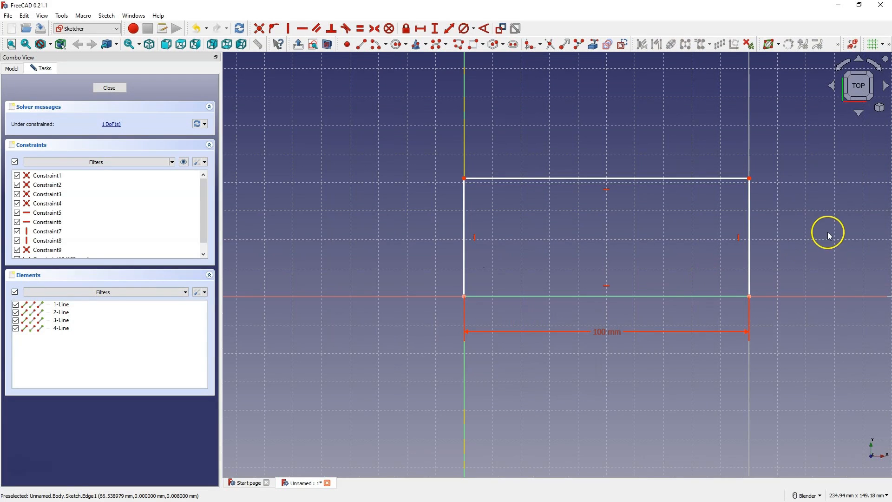
pyautogui.moveTo(749, 178); pyautogui.dragTo(724, 163)
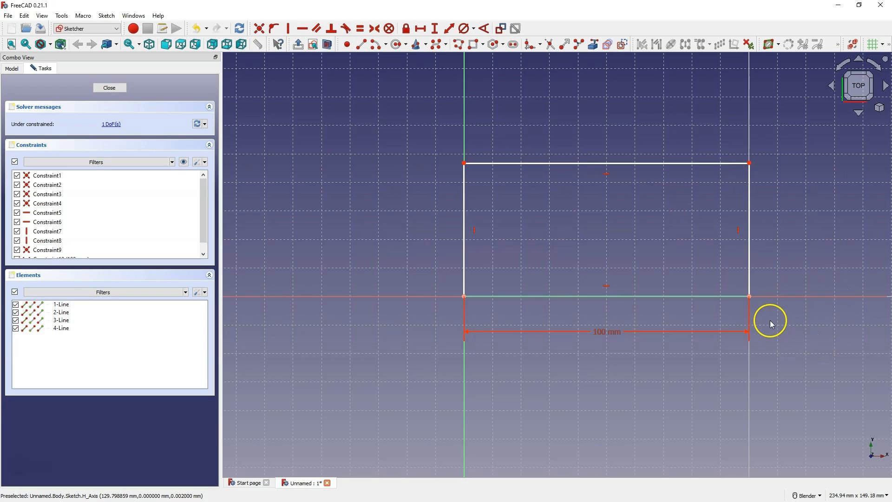
pyautogui.click(748, 296)
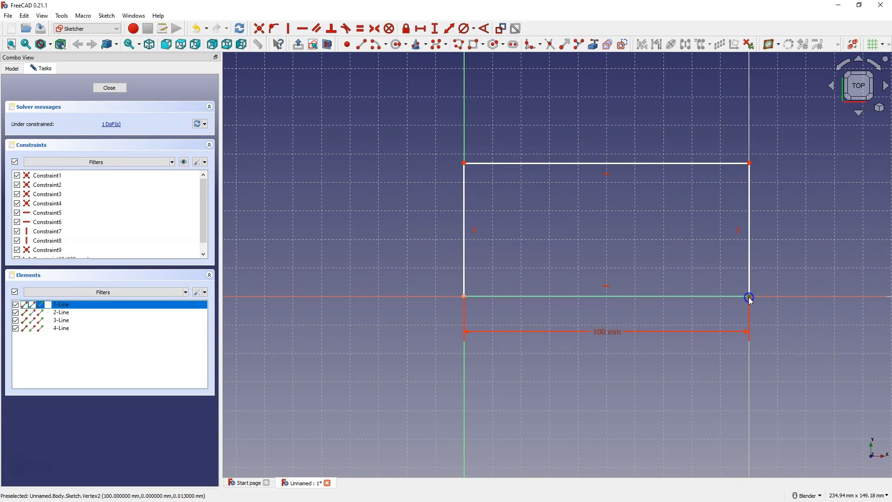
pyautogui.click(749, 163)
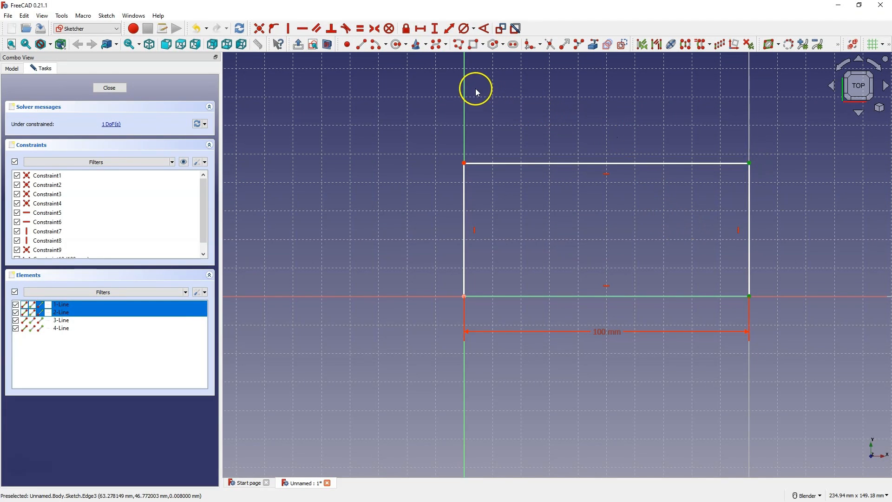
pyautogui.click(434, 28)
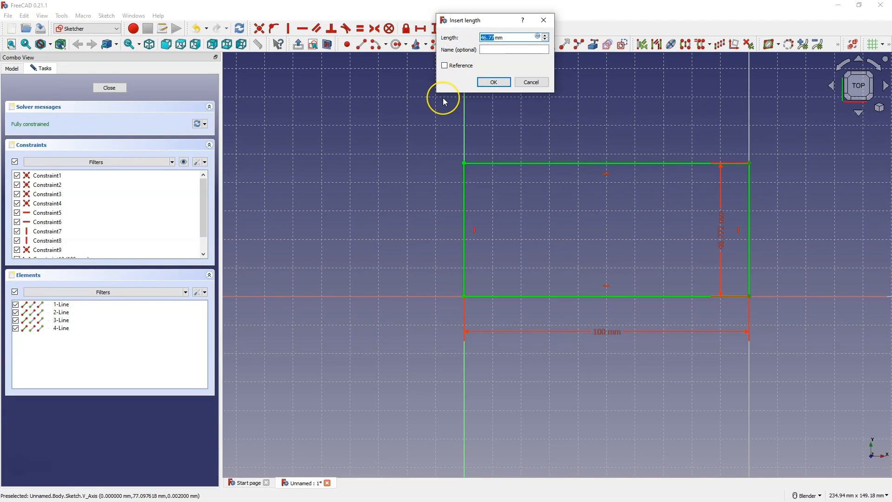
pyautogui.write('70')
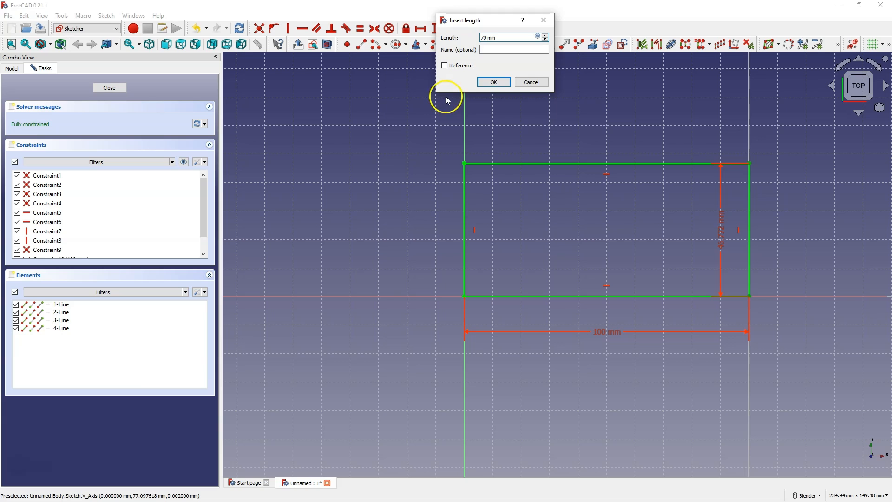
pyautogui.click(494, 82)
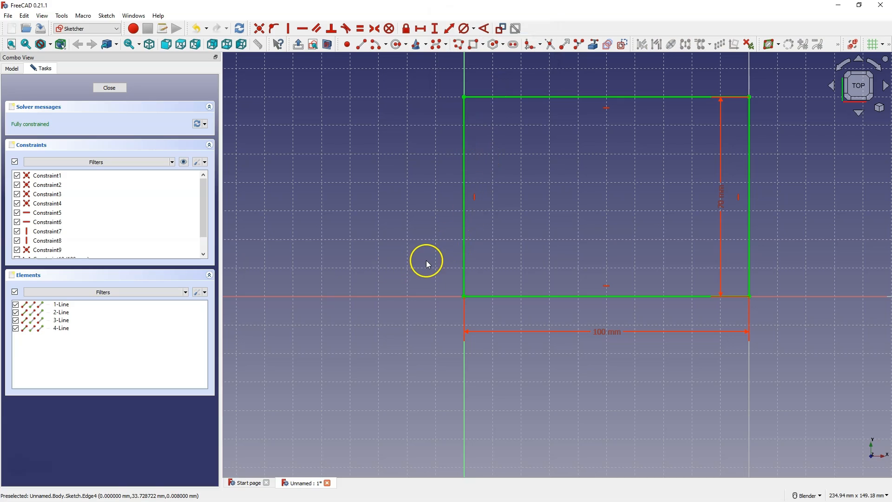
pyautogui.scroll(-4, 424, 261)
pyautogui.scroll(4, 477, 147)
pyautogui.scroll(-2, 478, 146)
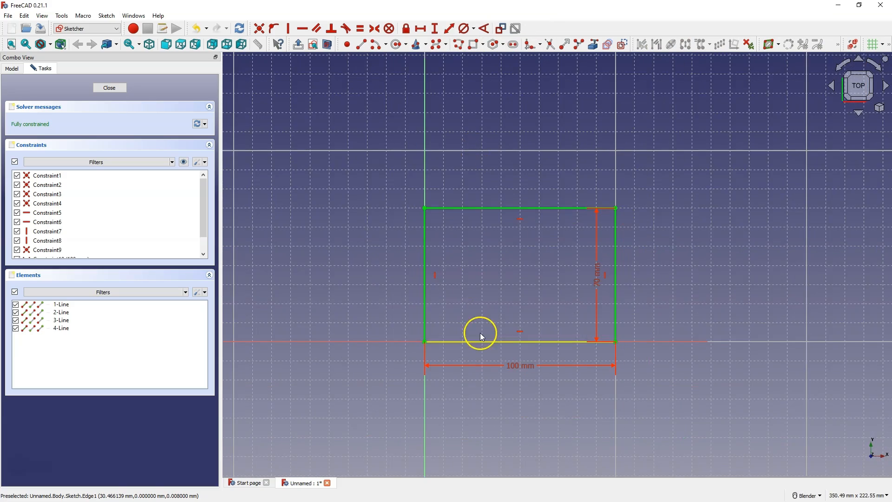
pyautogui.scroll(1, 480, 333)
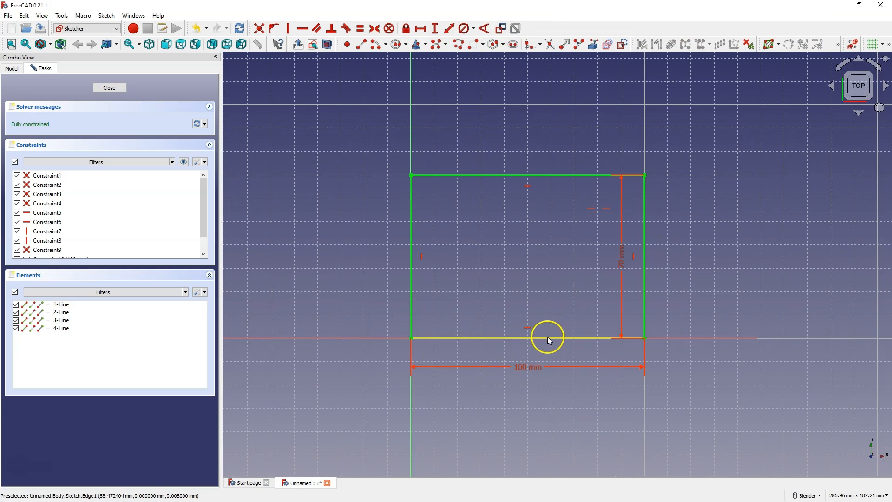
# Step: Examine the available mouse navigation styles and keep the Blender style active
pyautogui.click(810, 495)
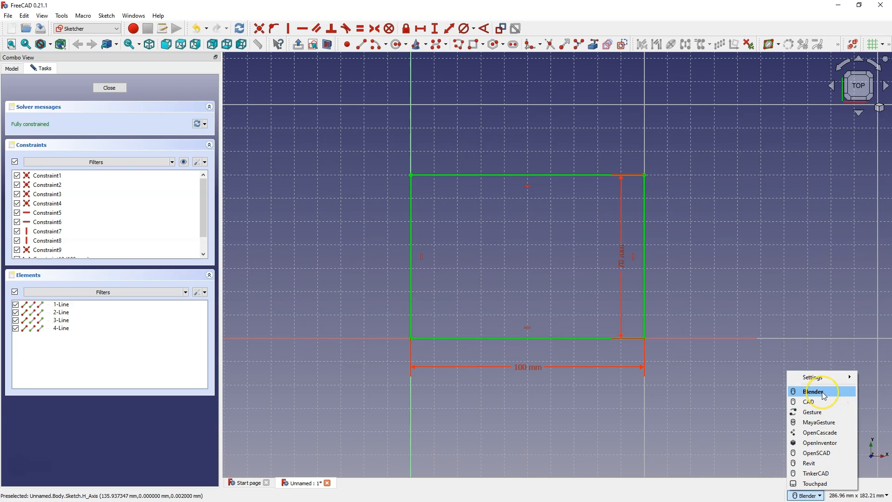
pyautogui.click(753, 394)
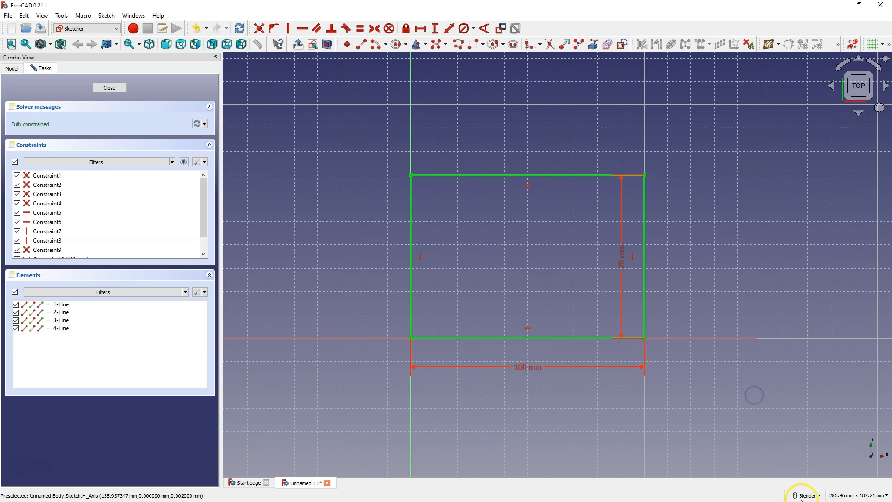
pyautogui.moveTo(808, 497)
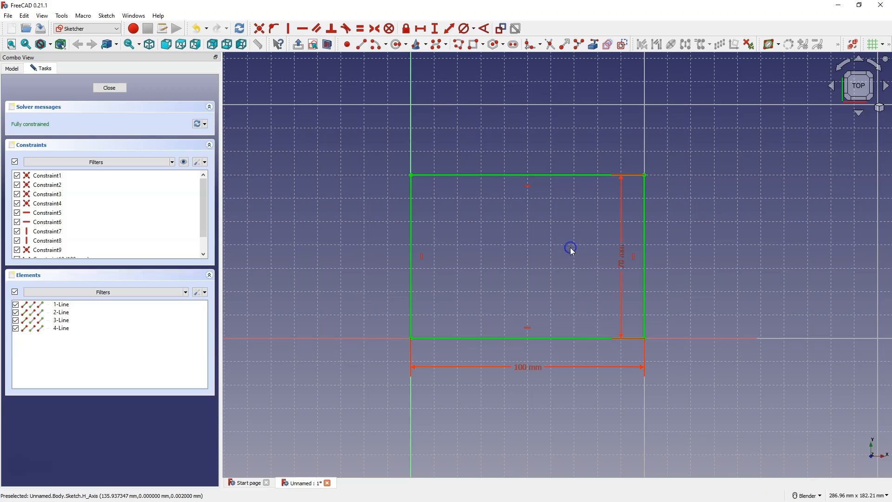
# Step: Zoom and orbit around the rectangle sketch, and restore the top view after each rotation
pyautogui.scroll(-2, 564, 255)
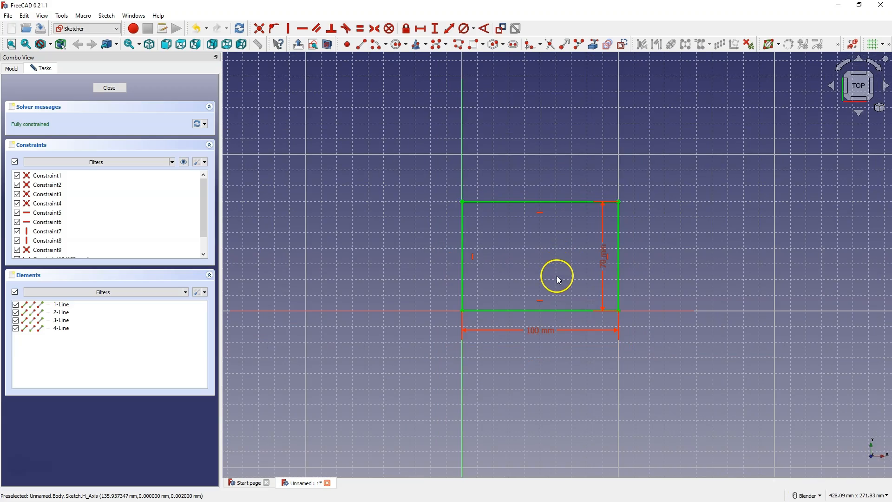
pyautogui.scroll(2, 557, 275)
pyautogui.moveTo(556, 275)
pyautogui.mouseDown(button='middle')
pyautogui.moveTo(534, 263)
pyautogui.moveTo(590, 202)
pyautogui.moveTo(544, 259)
pyautogui.moveTo(489, 216)
pyautogui.moveTo(488, 243)
pyautogui.moveTo(685, 211)
pyautogui.moveTo(468, 217)
pyautogui.moveTo(649, 221)
pyautogui.moveTo(543, 215)
pyautogui.moveTo(609, 247)
pyautogui.moveTo(621, 228)
pyautogui.mouseUp(button='middle')
pyautogui.scroll(1, 489, 237)
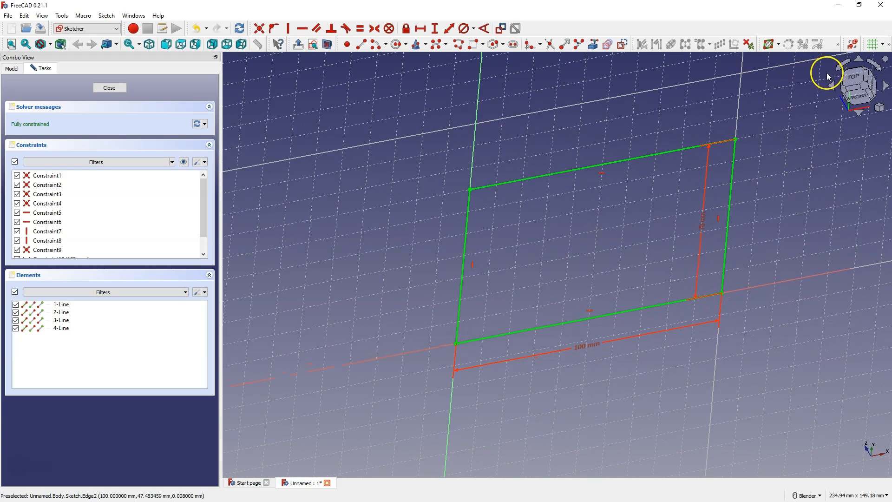
pyautogui.click(854, 78)
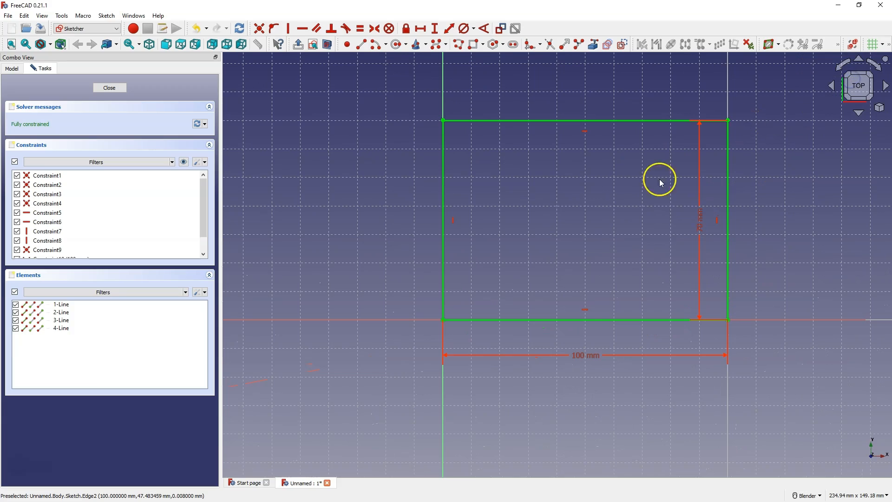
pyautogui.moveTo(578, 364)
pyautogui.mouseDown(button='middle')
pyautogui.moveTo(545, 370)
pyautogui.moveTo(502, 317)
pyautogui.mouseUp(button='middle')
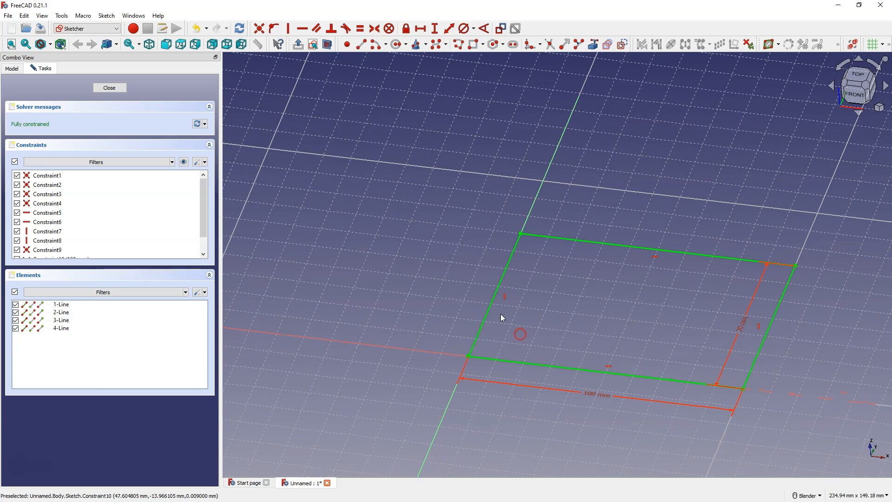
pyautogui.click(184, 48)
pyautogui.scroll(-2, 520, 300)
pyautogui.scroll(1, 623, 117)
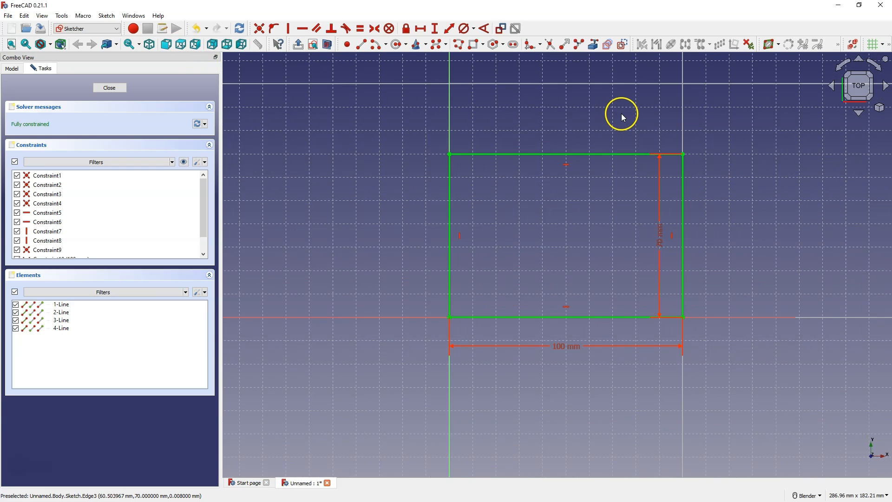
pyautogui.scroll(1, 621, 114)
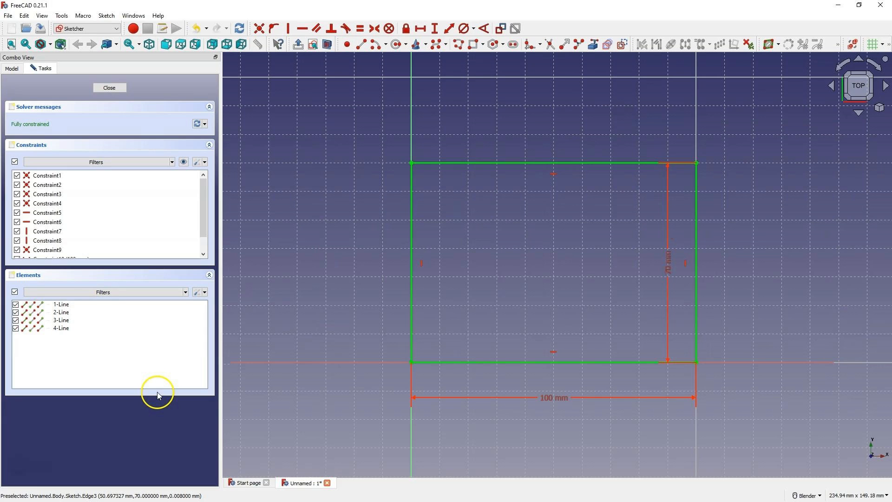
pyautogui.scroll(-3, 487, 191)
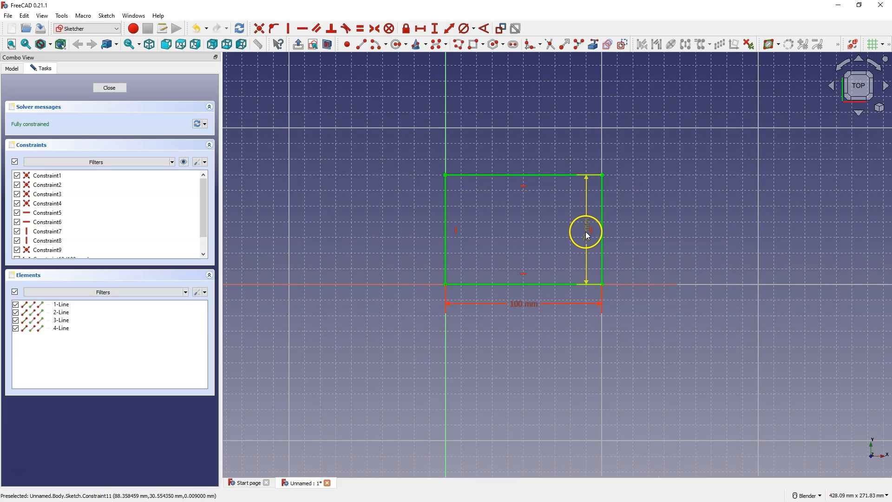
# Step: Move the 70 mm height dimension outside the rectangle, beyond its right-hand edge
pyautogui.moveTo(585, 232); pyautogui.dragTo(626, 235)
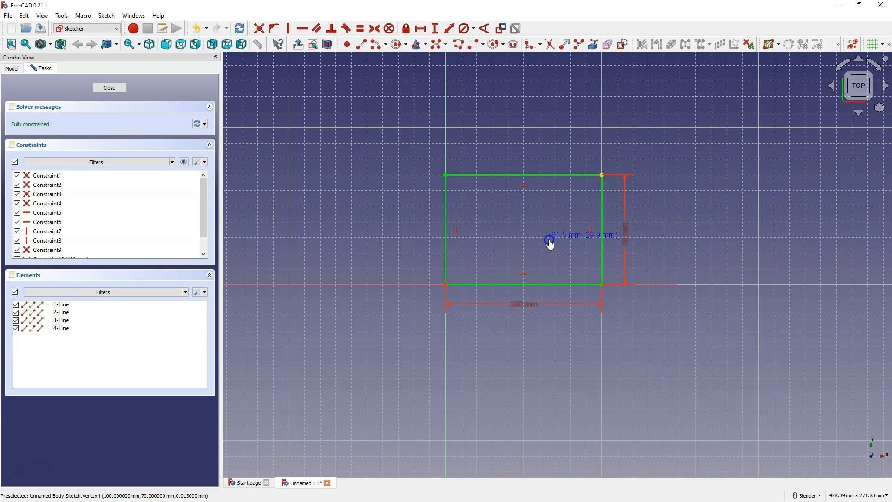
pyautogui.moveTo(549, 239); pyautogui.dragTo(563, 219)
# Step: Draw a circle in the left half of the rectangle and adjust it freehand to about 42 mm in diameter
pyautogui.click(398, 44)
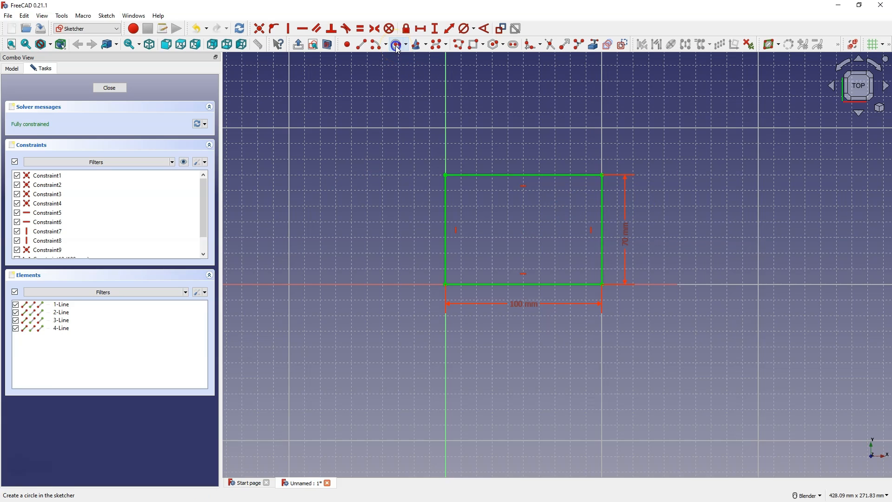
pyautogui.click(483, 235)
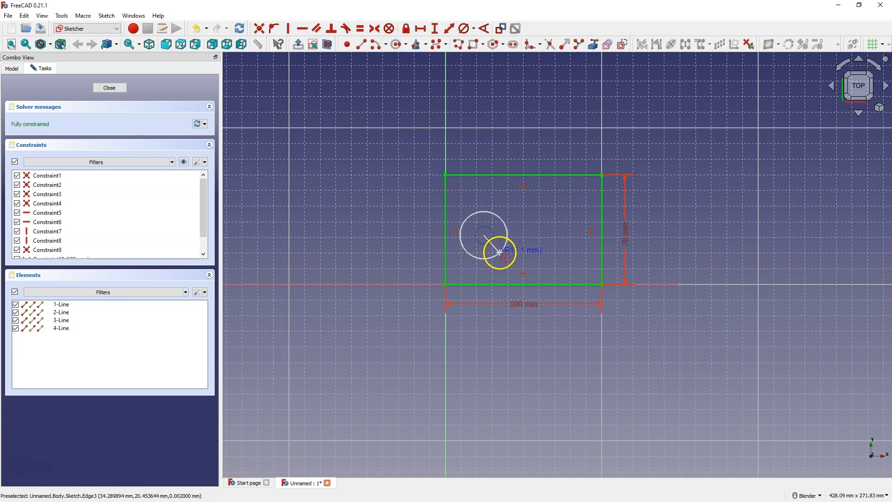
pyautogui.click(497, 255)
pyautogui.rightClick(402, 228)
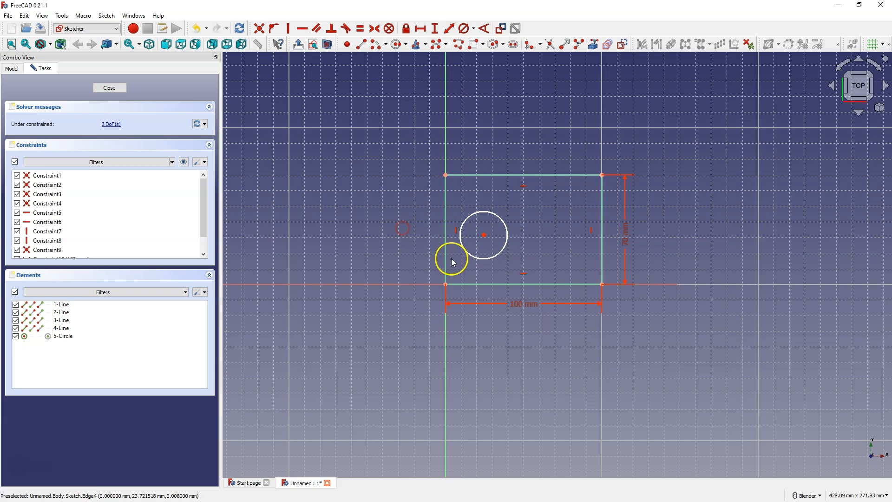
pyautogui.moveTo(485, 235); pyautogui.dragTo(528, 219)
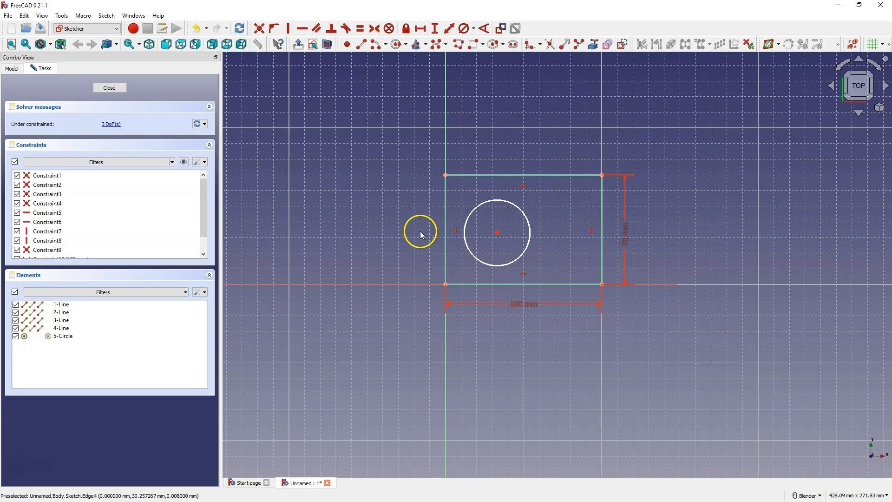
# Step: Constrain the circle's diameter to 30 mm
pyautogui.click(473, 29)
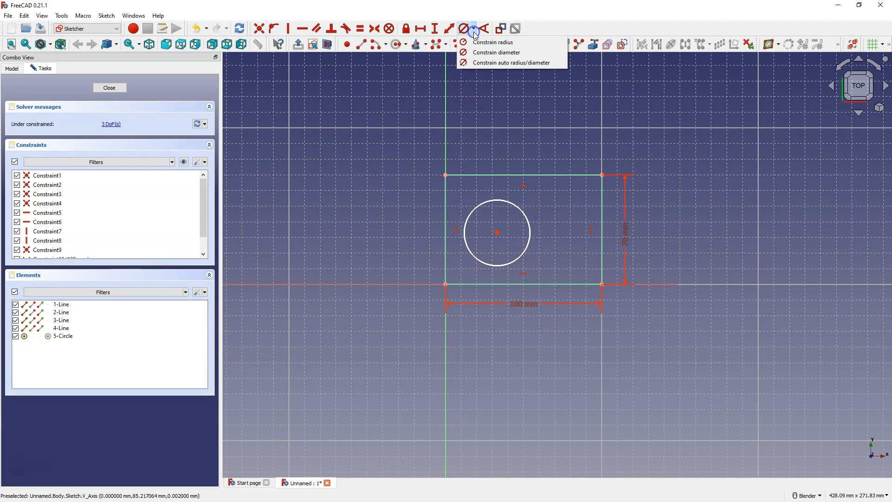
pyautogui.click(483, 55)
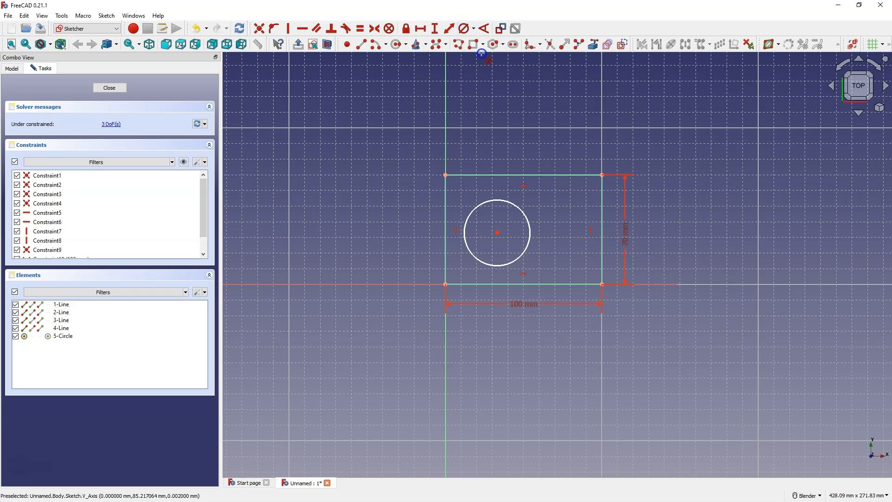
pyautogui.click(512, 203)
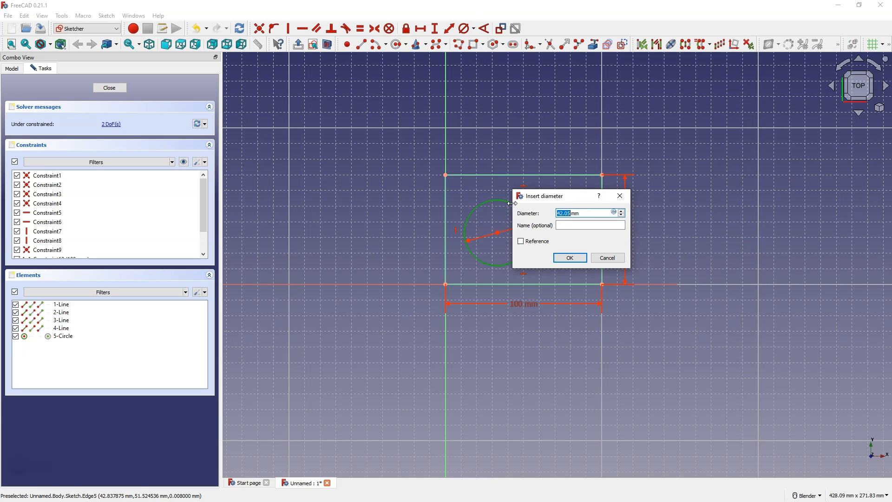
pyautogui.write('30')
pyautogui.press('Return')
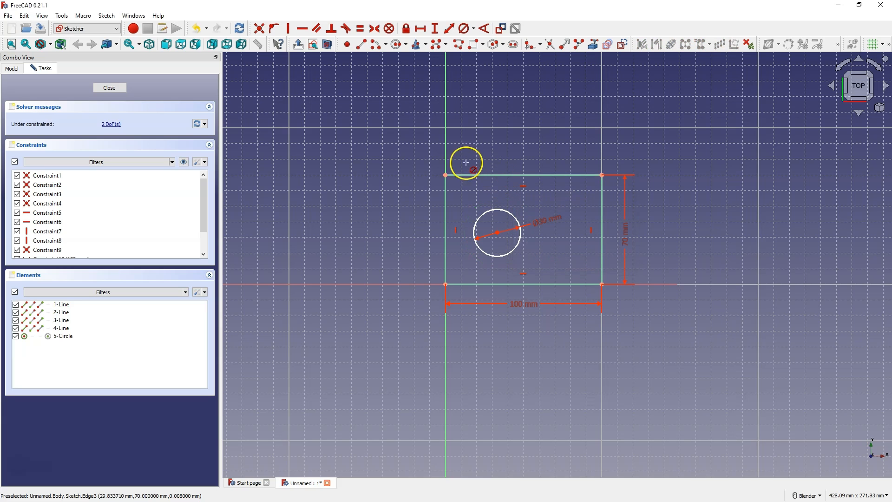
# Step: Constrain the horizontal distance between the rectangle's lower-left corner and the circle's centre to 30 mm
pyautogui.click(421, 29)
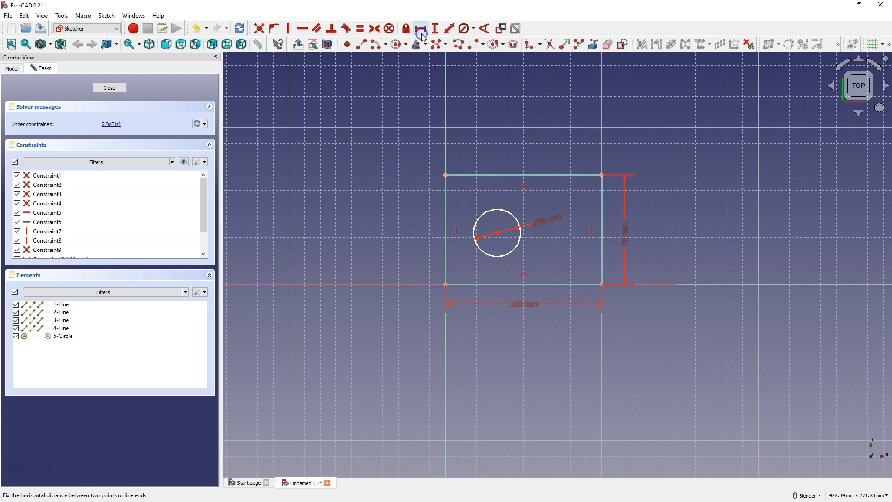
pyautogui.click(445, 284)
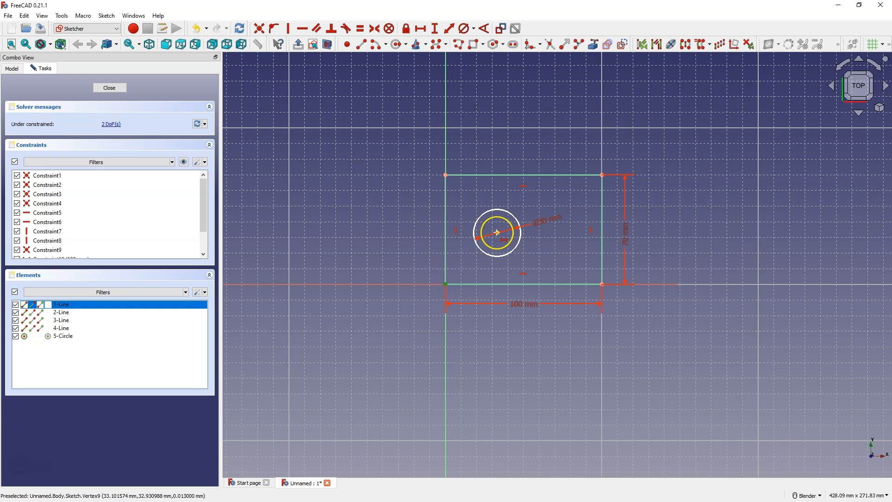
pyautogui.click(497, 232)
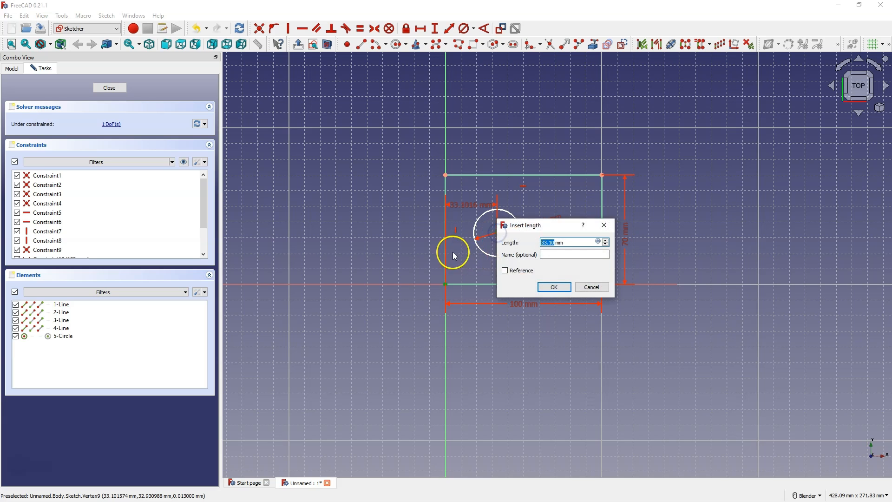
pyautogui.write('30')
pyautogui.press('Return')
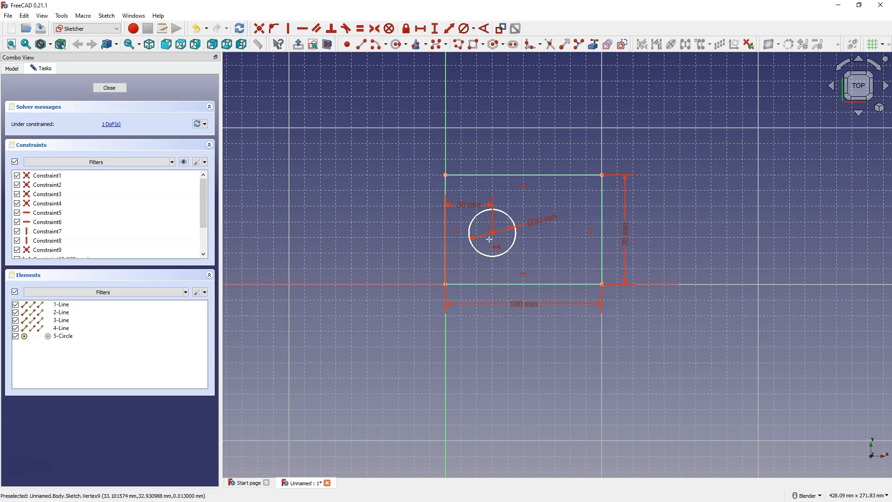
pyautogui.click(411, 225)
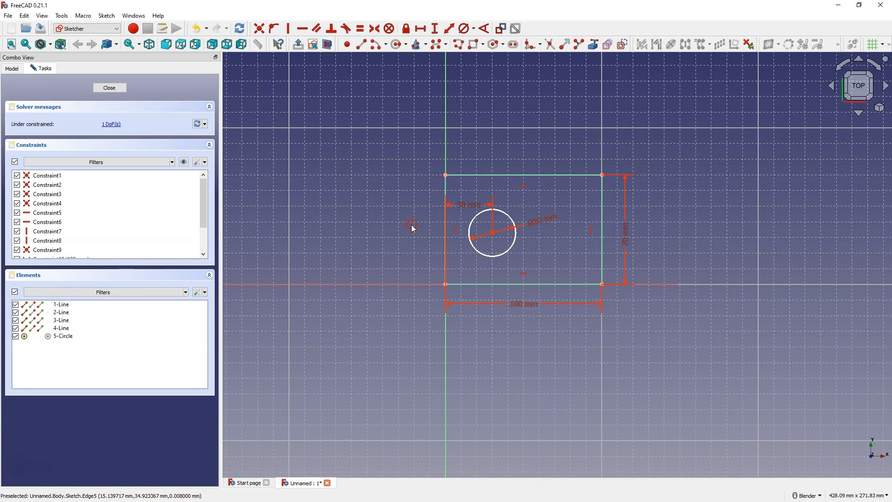
# Step: Constrain the vertical distance between the rectangle's lower-left corner and the circle's centre to 25 mm
pyautogui.moveTo(492, 232); pyautogui.dragTo(503, 280)
pyautogui.moveTo(529, 137); pyautogui.dragTo(498, 236)
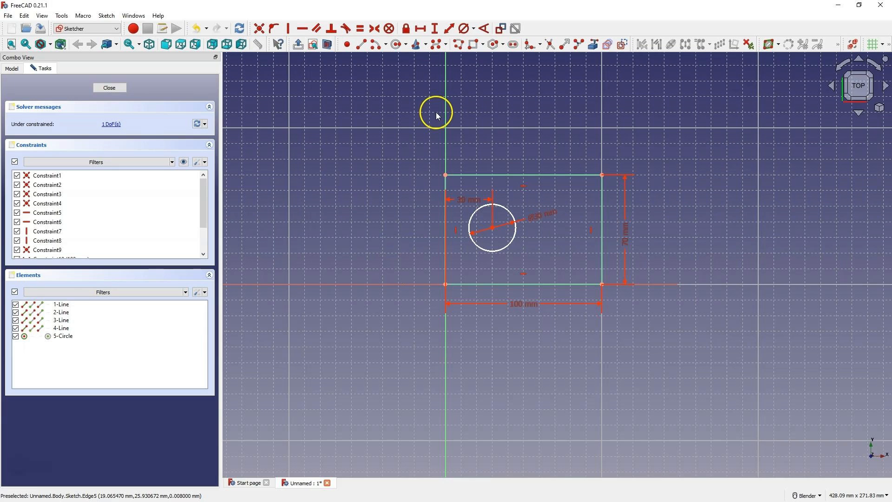
pyautogui.click(435, 29)
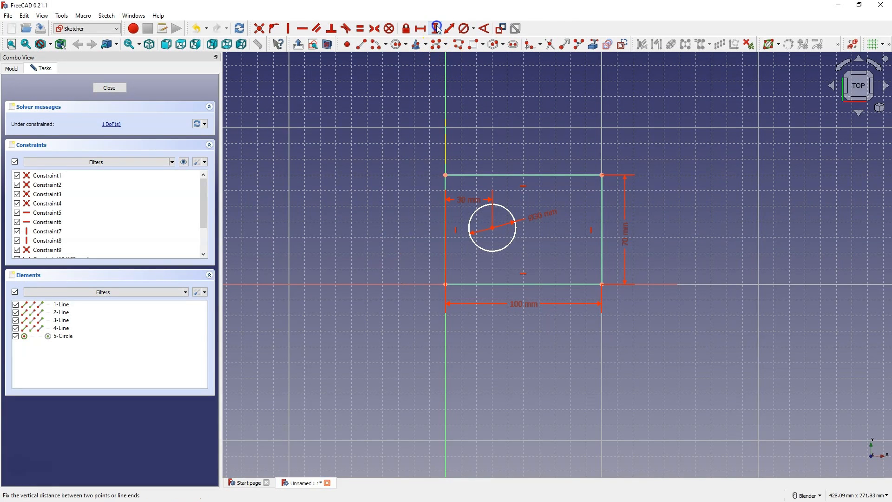
pyautogui.click(446, 284)
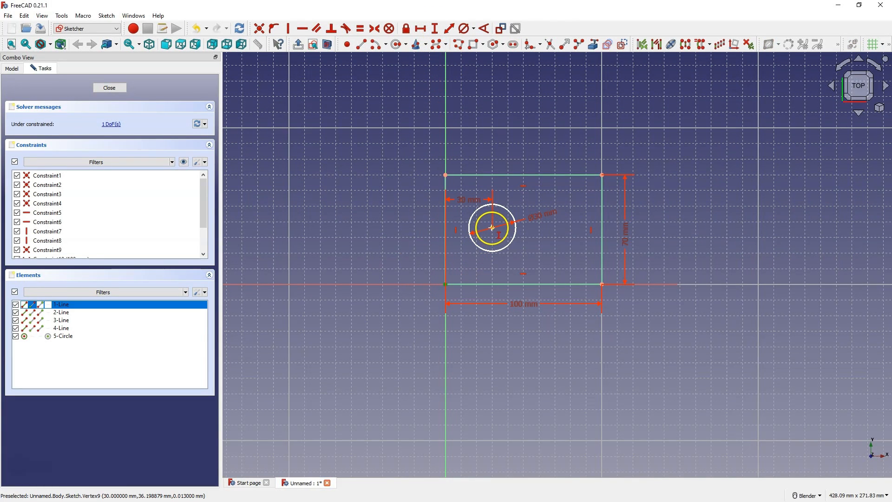
pyautogui.click(492, 227)
pyautogui.write('25')
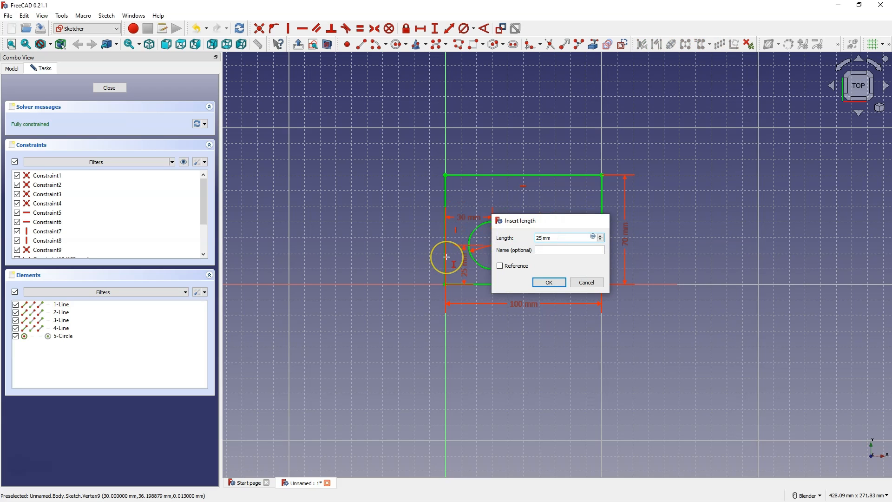
pyautogui.press('Return')
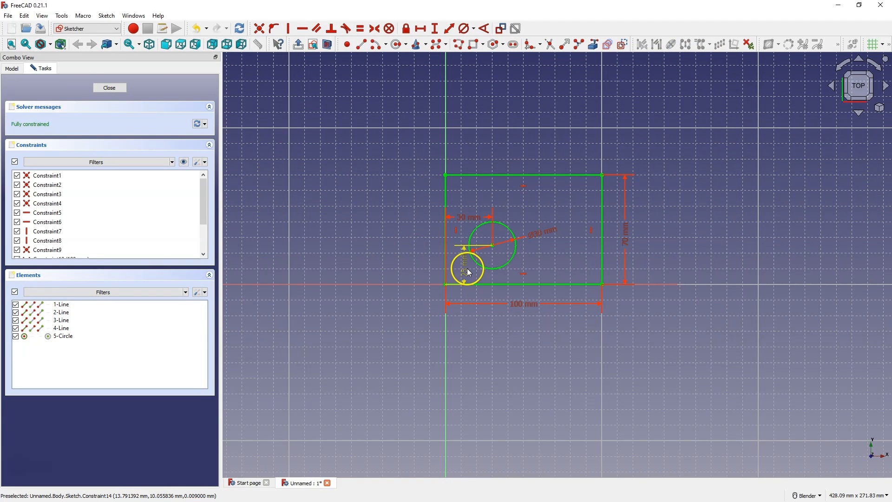
# Step: Rearrange the dimensions outside the rectangle, with the 25 mm one beside its left edge and the 30 mm and 100 mm ones below it
pyautogui.moveTo(466, 269); pyautogui.dragTo(423, 276)
pyautogui.moveTo(462, 233); pyautogui.dragTo(512, 331)
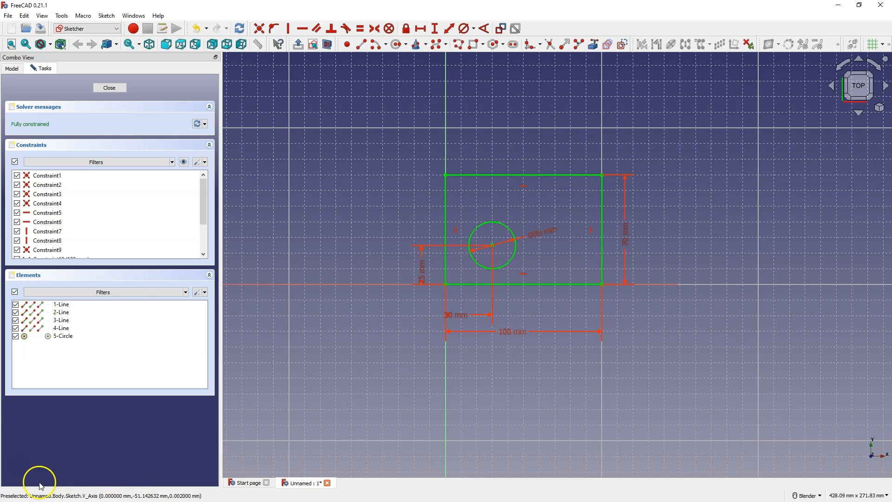
pyautogui.moveTo(428, 271); pyautogui.dragTo(418, 218)
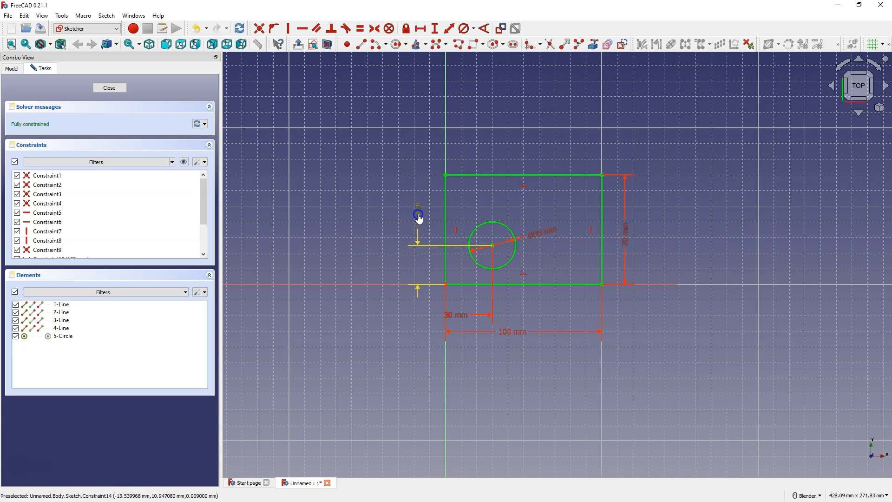
# Step: Finish the sketch and pad it with a length of 15 mm
pyautogui.click(111, 89)
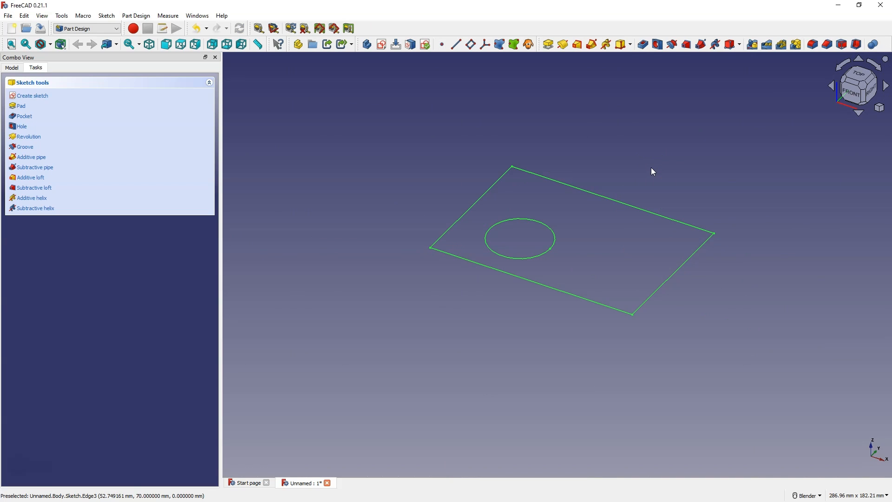
pyautogui.click(548, 46)
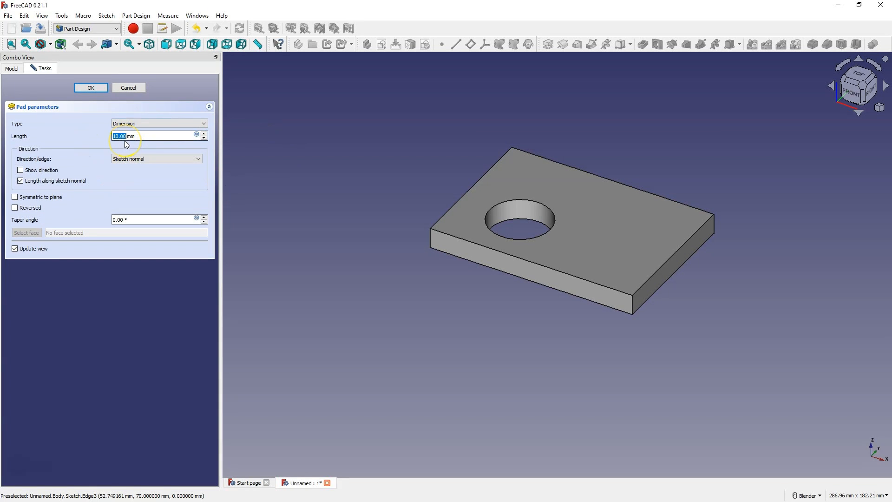
pyautogui.write('15')
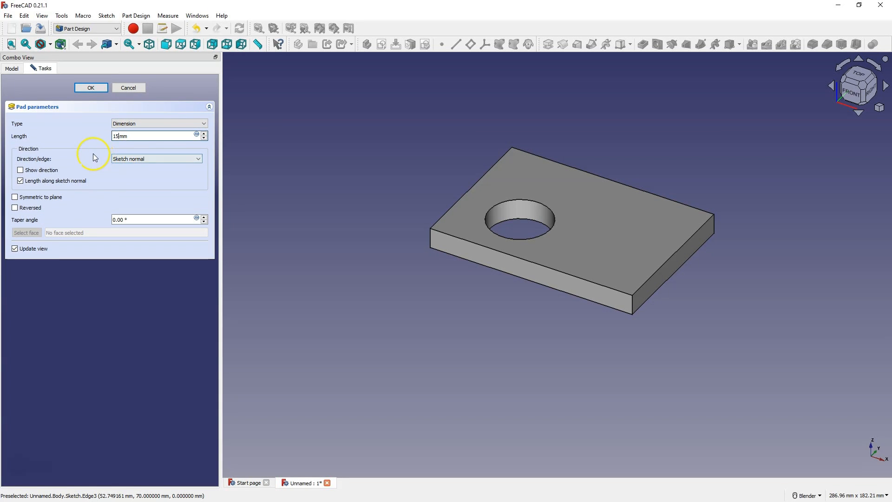
pyautogui.click(91, 137)
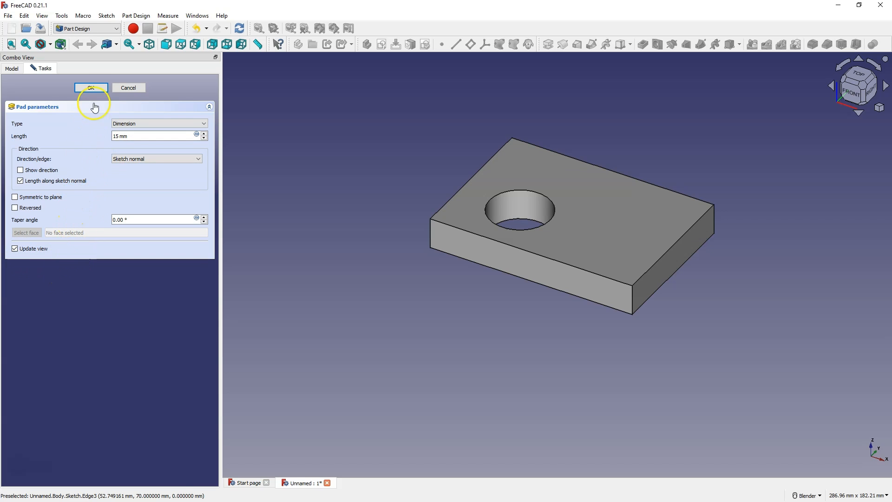
pyautogui.click(95, 88)
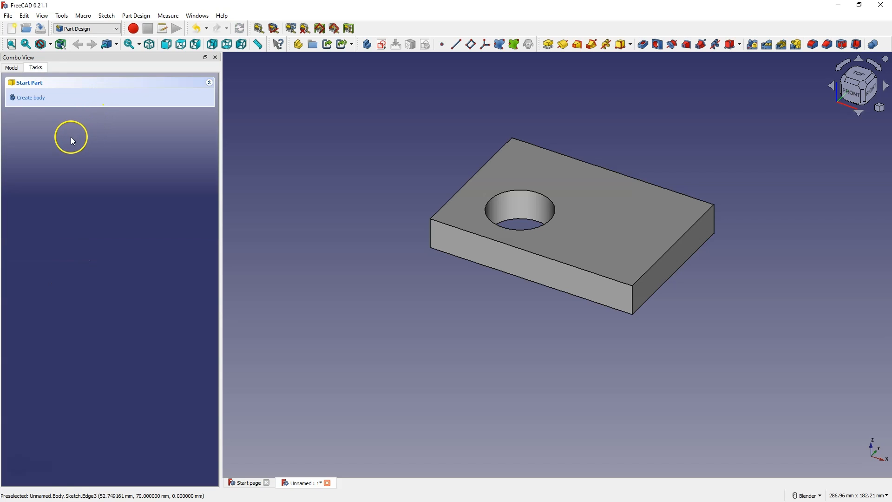
# Step: Examine the pad and its underlying sketch in the model tree, including the properties of each
pyautogui.click(13, 69)
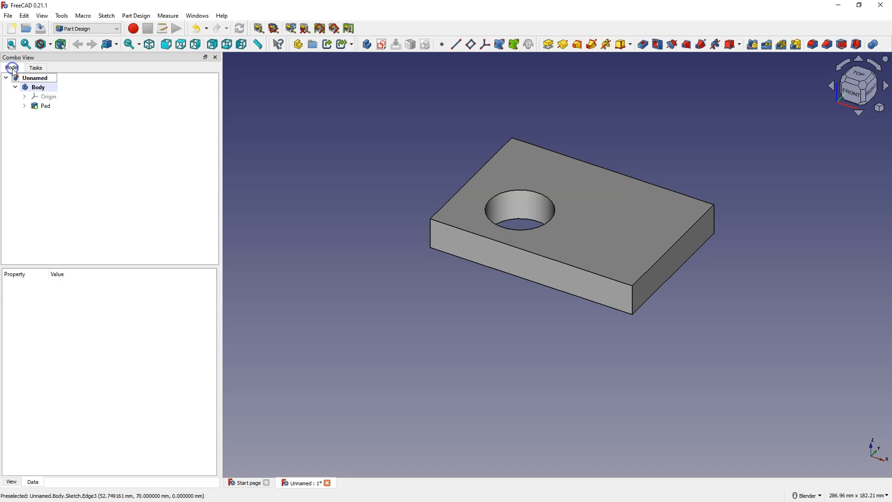
pyautogui.click(44, 107)
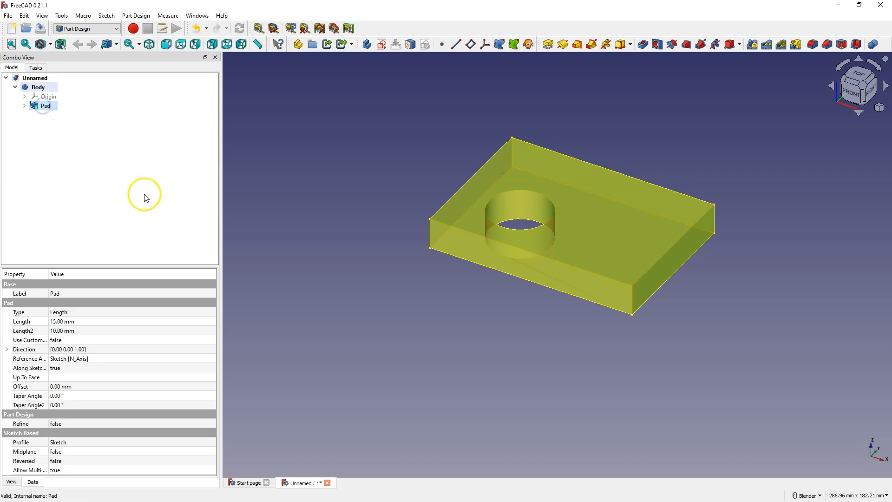
pyautogui.click(24, 106)
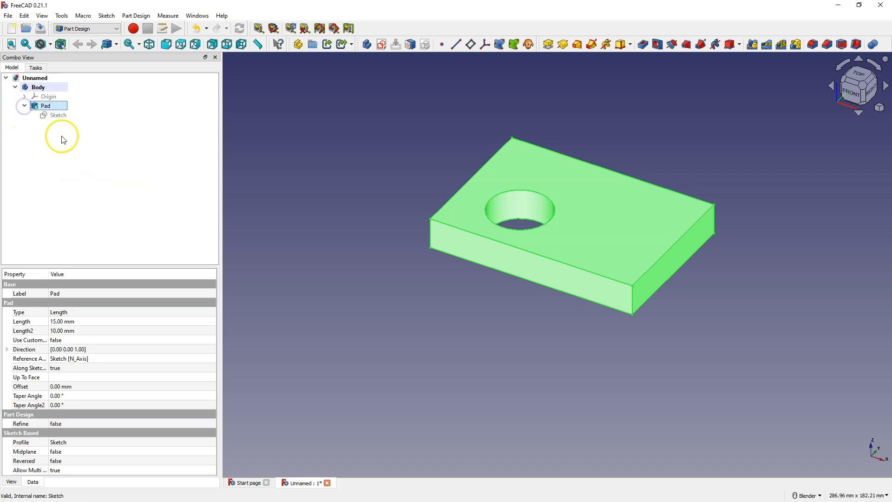
pyautogui.click(54, 115)
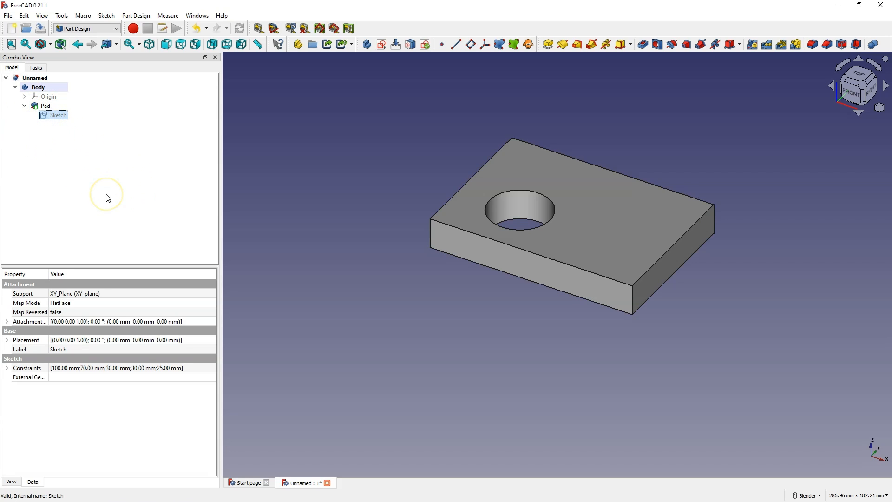
pyautogui.click(23, 106)
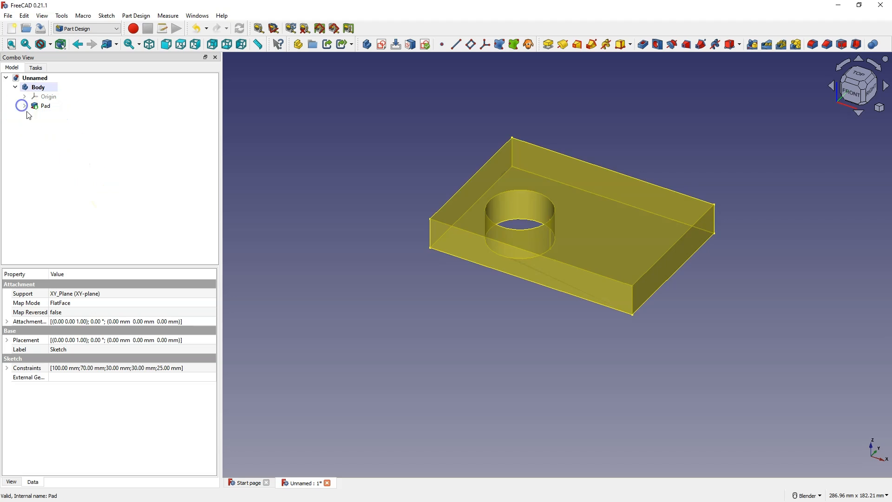
pyautogui.click(139, 180)
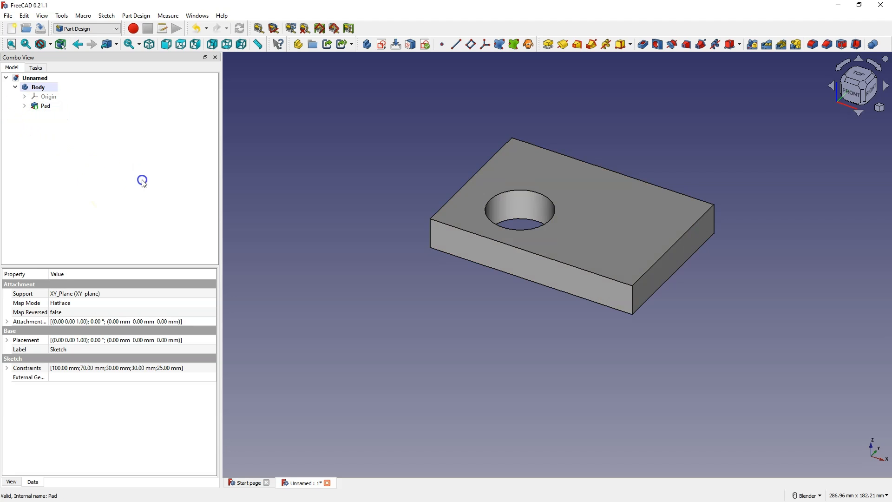
# Step: Reopen the sketch beneath the pad, set the rectangle's horizontal length to 120 mm, and finish editing
pyautogui.click(24, 106)
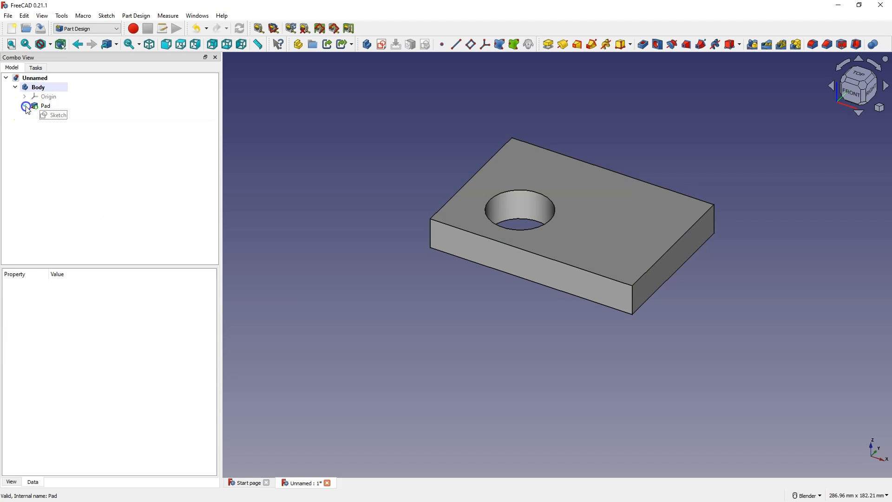
pyautogui.rightClick(60, 122)
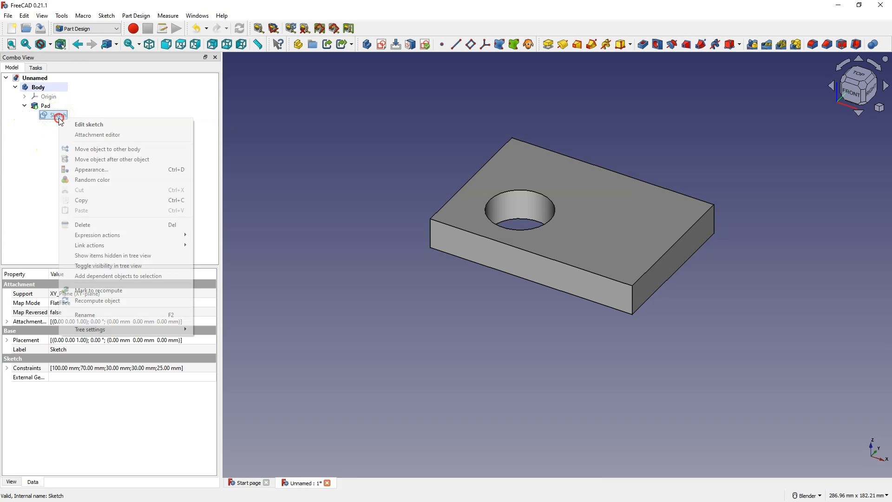
pyautogui.click(113, 124)
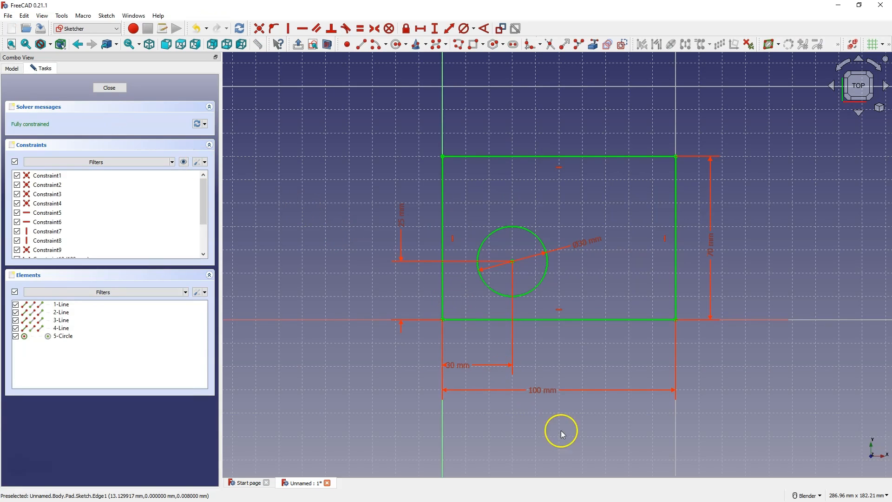
pyautogui.doubleClick(538, 391)
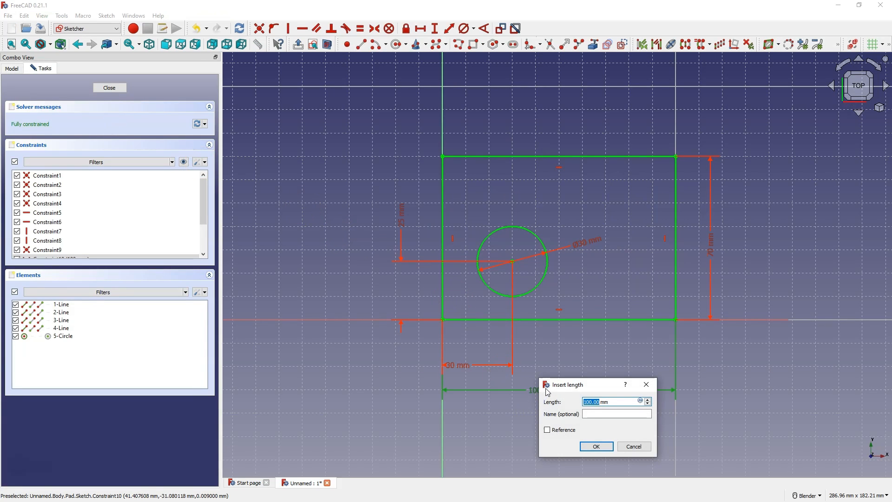
pyautogui.write('120')
pyautogui.press('Return')
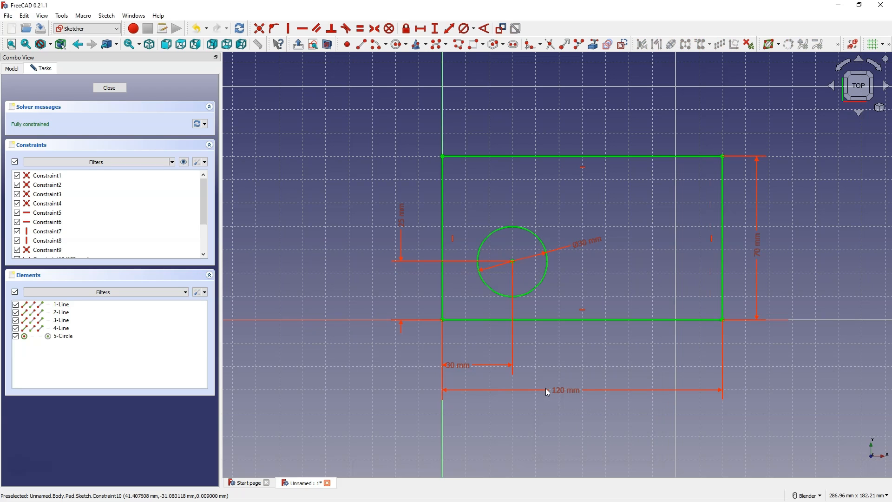
pyautogui.click(120, 89)
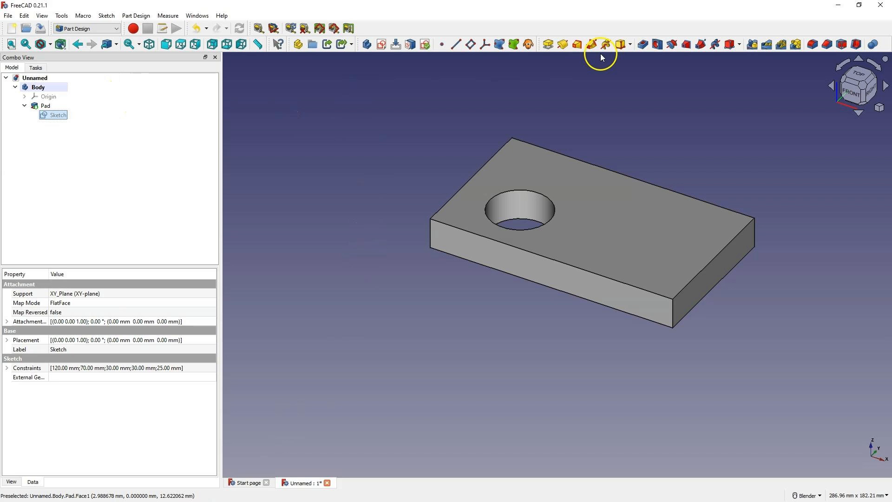
# Step: Create a sketch on the plate's top face and draw a rectangle near its right end, extending slightly past the upper edge
pyautogui.click(653, 228)
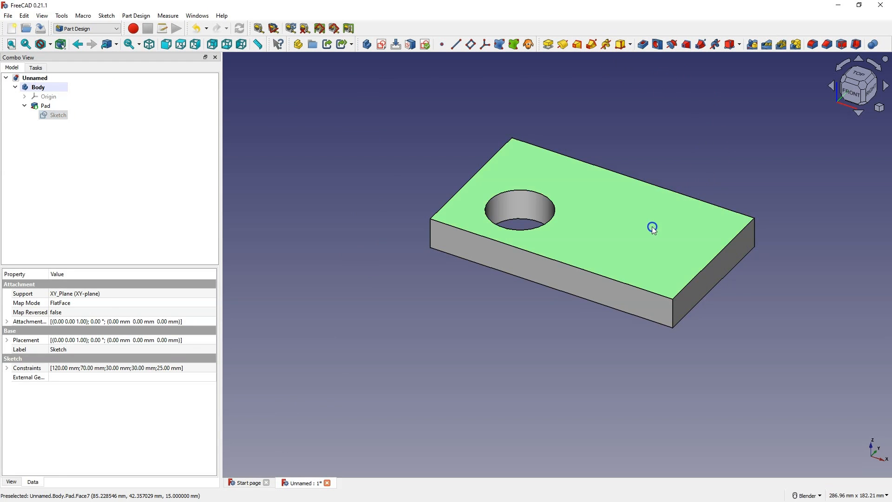
pyautogui.click(381, 49)
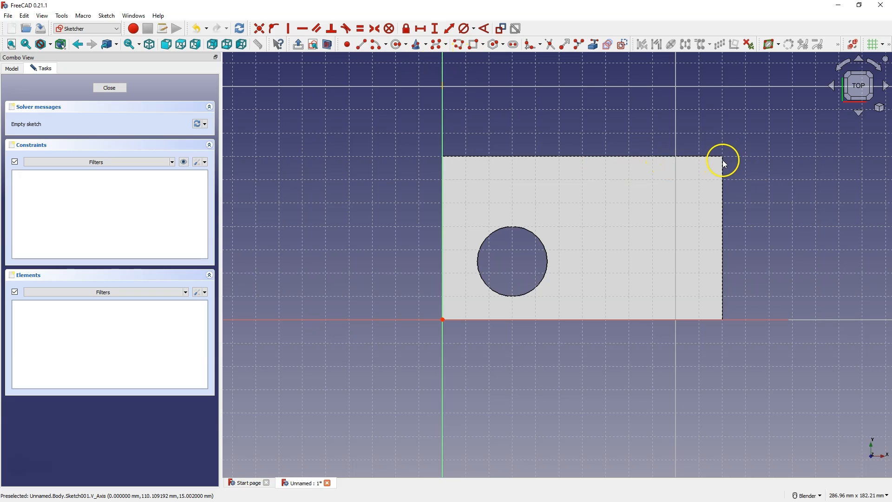
pyautogui.click(475, 48)
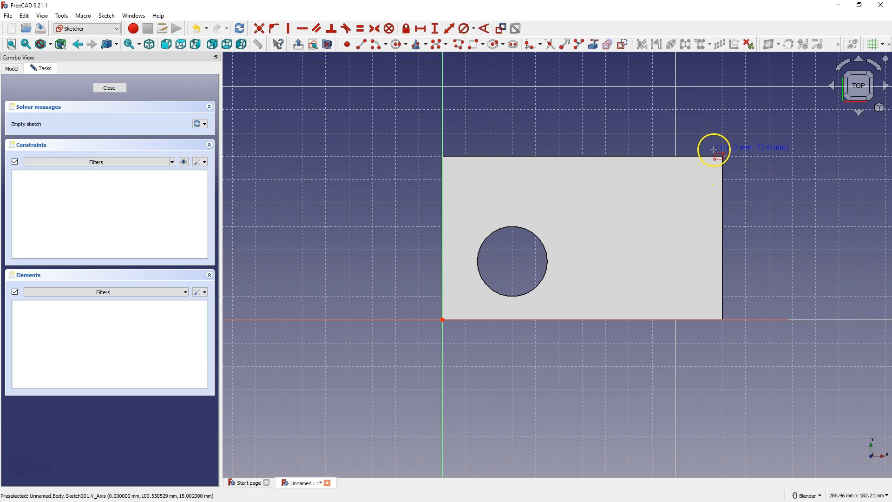
pyautogui.click(204, 162)
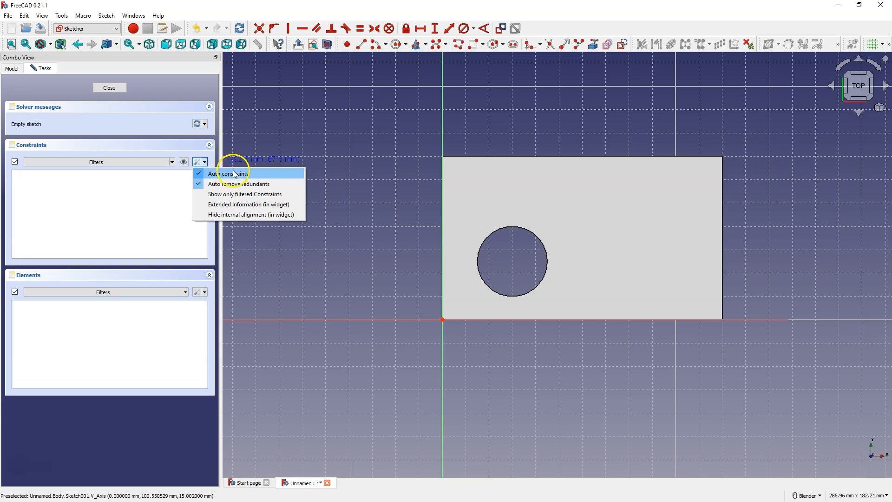
pyautogui.click(206, 159)
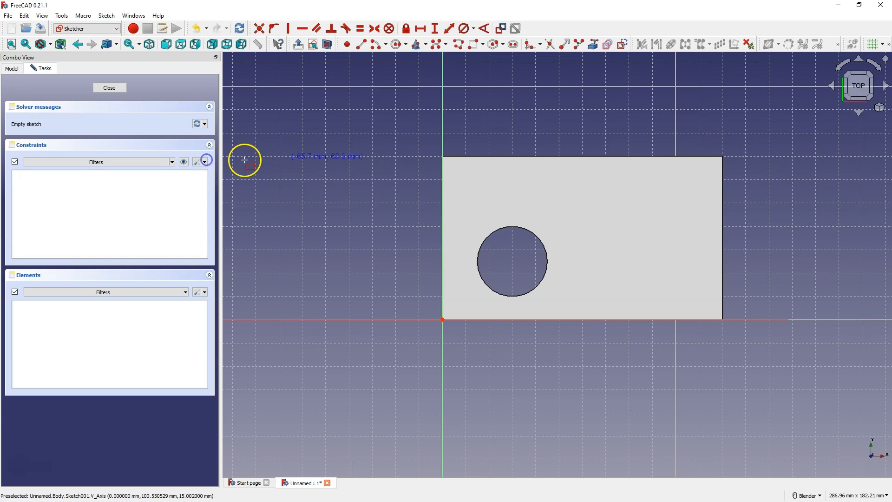
pyautogui.click(712, 150)
pyautogui.click(595, 297)
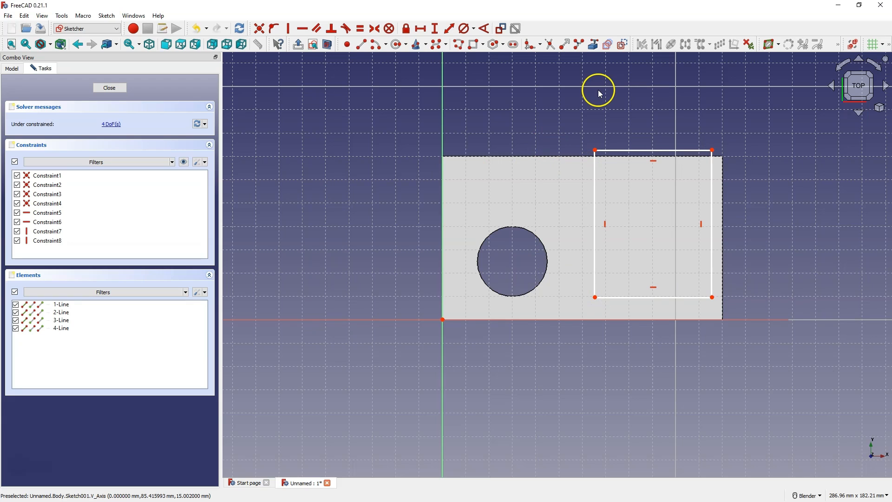
# Step: Link the plate's right edge as external geometry and make the rectangle's upper-right corner coincident with the edge's upper end
pyautogui.click(593, 49)
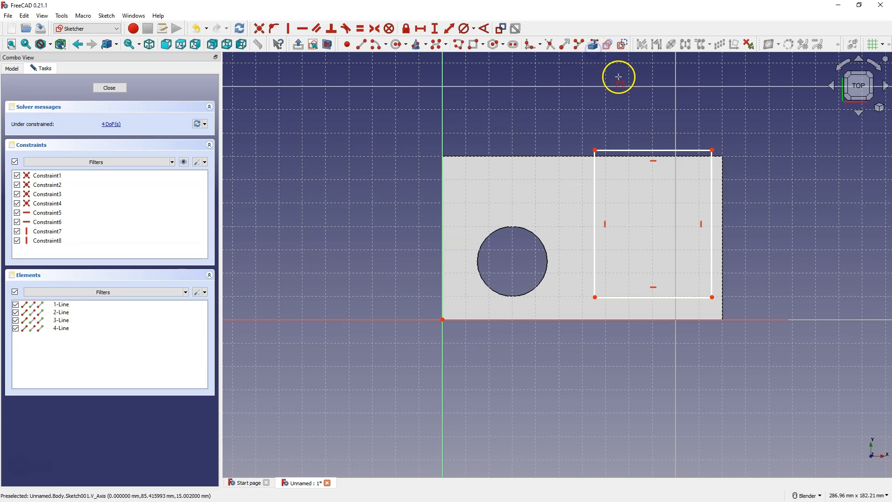
pyautogui.click(723, 205)
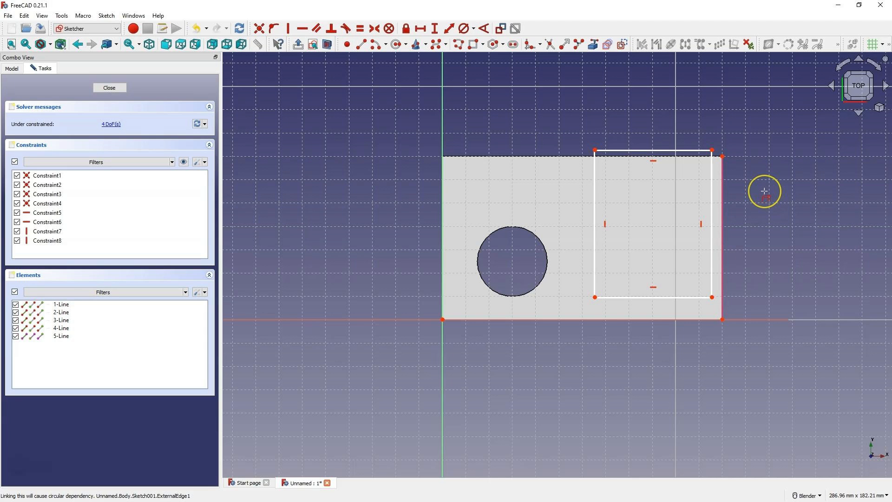
pyautogui.click(713, 150)
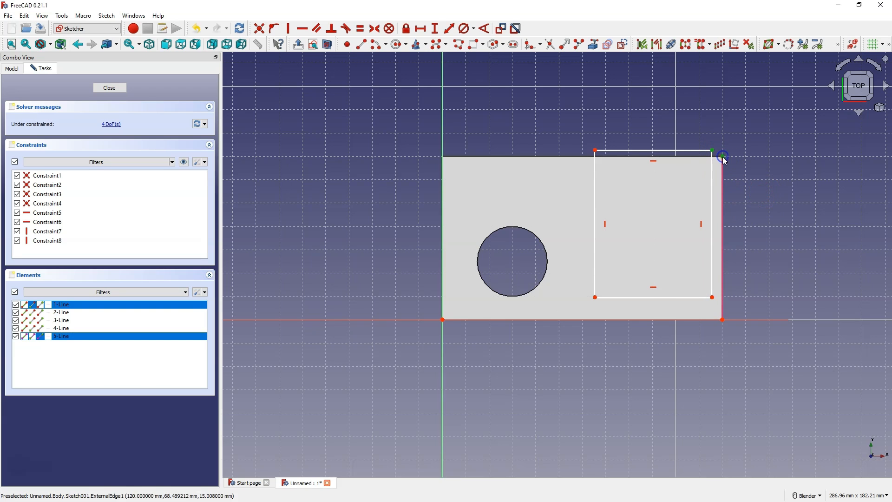
pyautogui.click(263, 36)
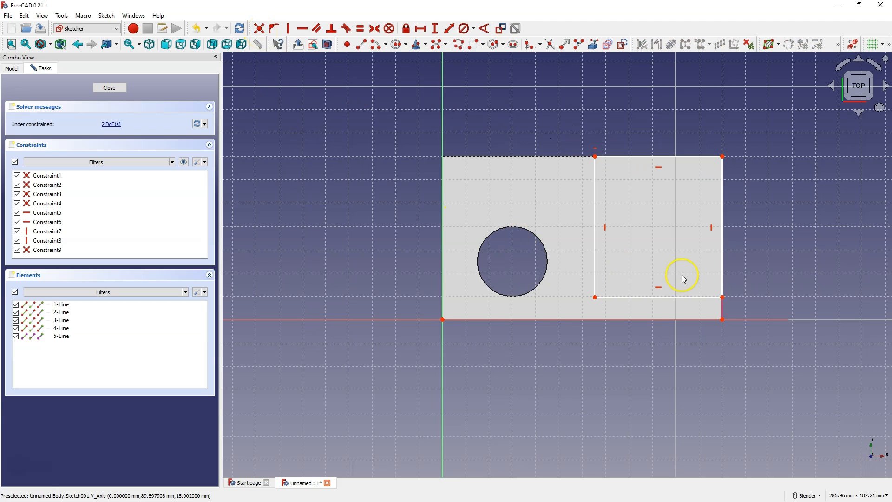
# Step: Make the rectangle's lower-right corner coincident with the lower end of the linked plate edge
pyautogui.click(722, 297)
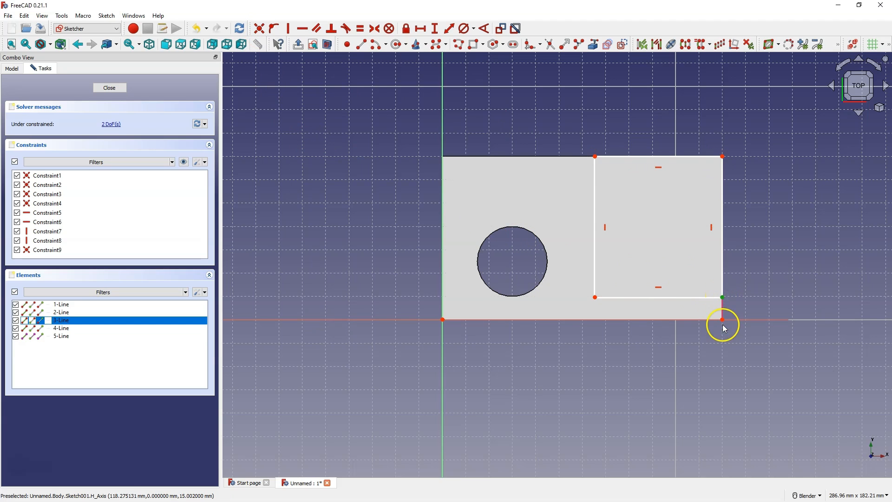
pyautogui.click(722, 320)
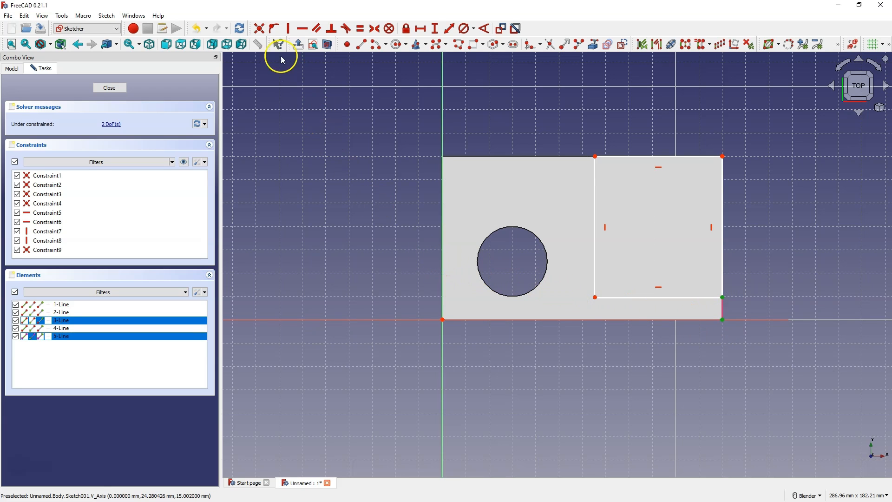
pyautogui.click(259, 29)
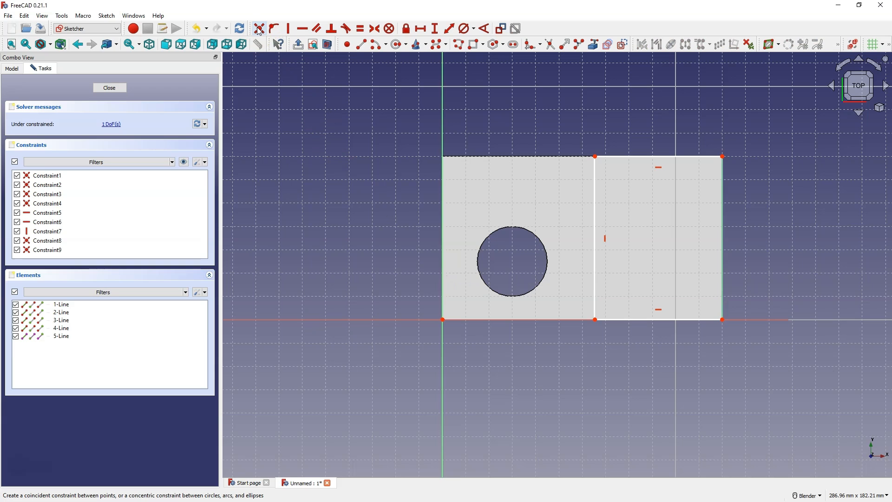
# Step: Constrain the rectangle's bottom line to a horizontal length of 25 mm and finish the sketch
pyautogui.click(423, 33)
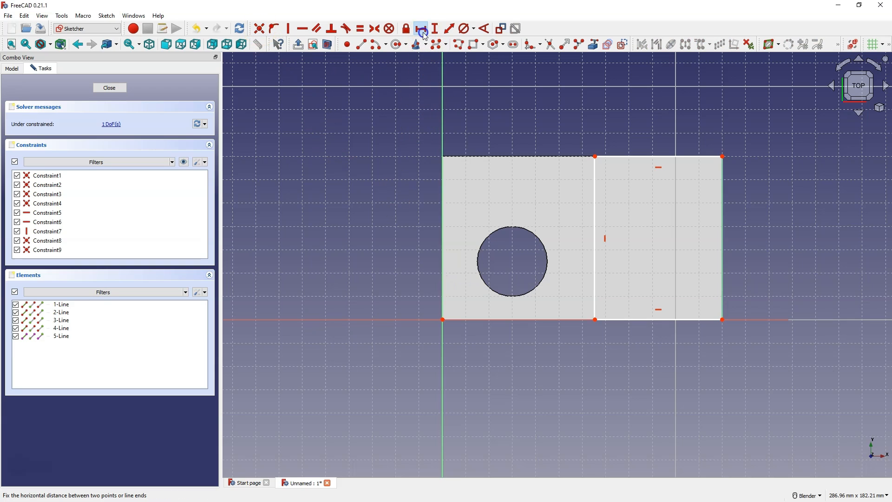
pyautogui.click(665, 320)
pyautogui.write('25')
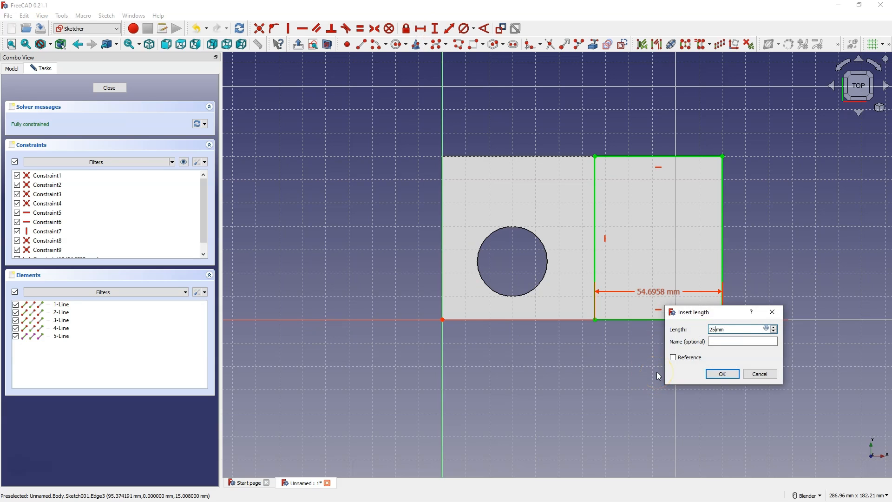
pyautogui.press('Return')
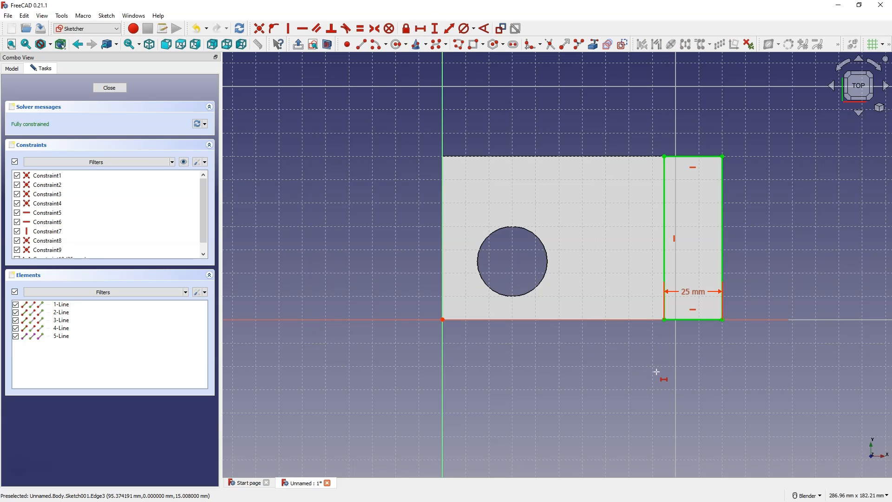
pyautogui.click(110, 88)
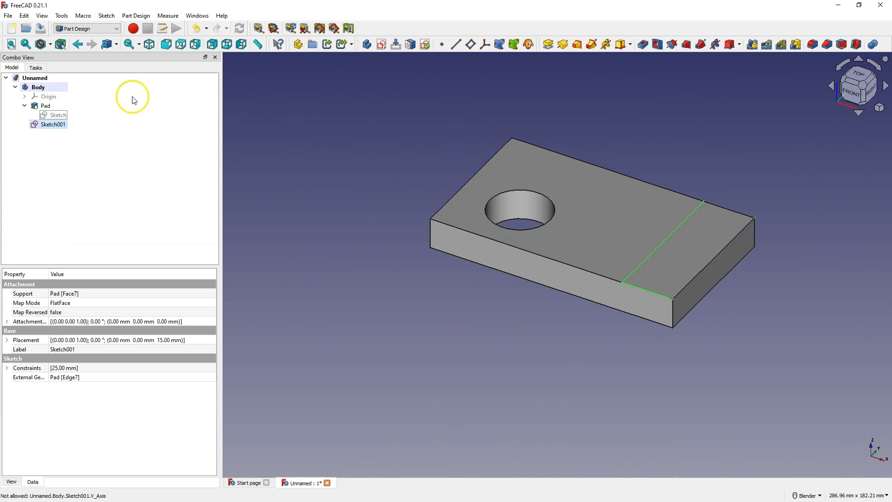
# Step: Pad the rectangle sketch on the plate's top face by 25 mm
pyautogui.click(549, 44)
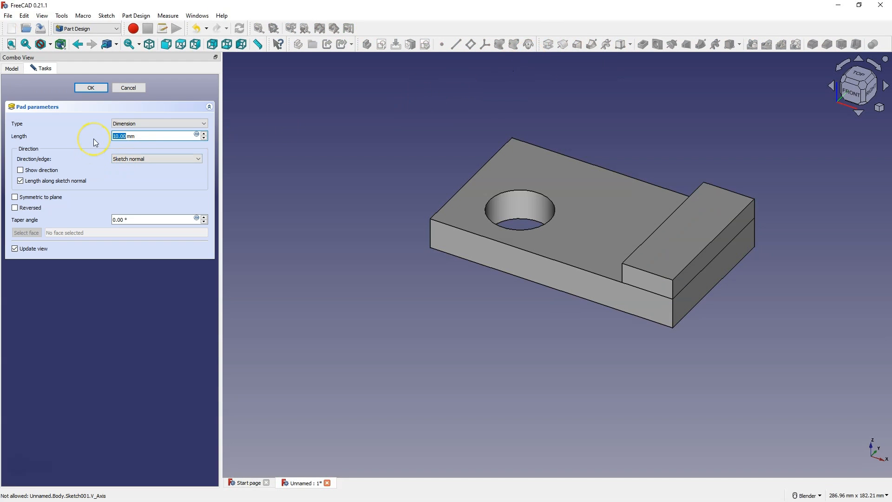
pyautogui.write('25')
pyautogui.click(98, 88)
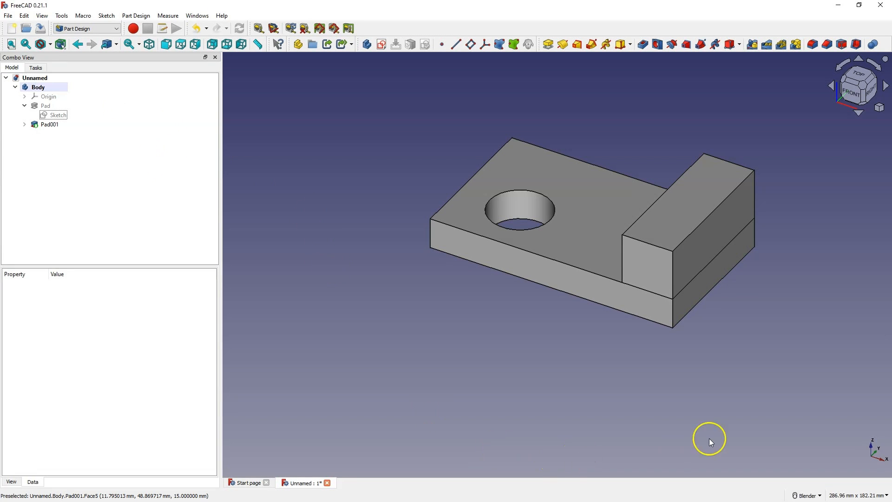
# Step: Create a sketch on the block's outer end face and draw a horizontal slot with about 10 mm radius and 40 mm between arc centres
pyautogui.click(711, 239)
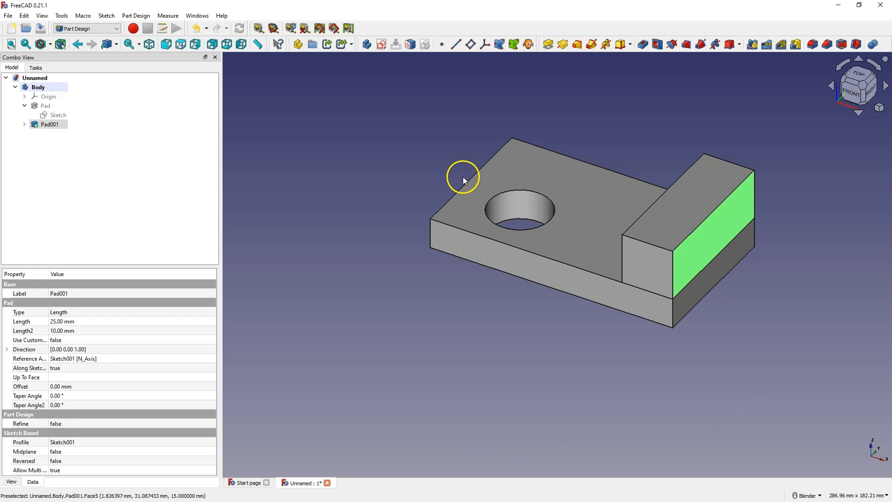
pyautogui.click(381, 44)
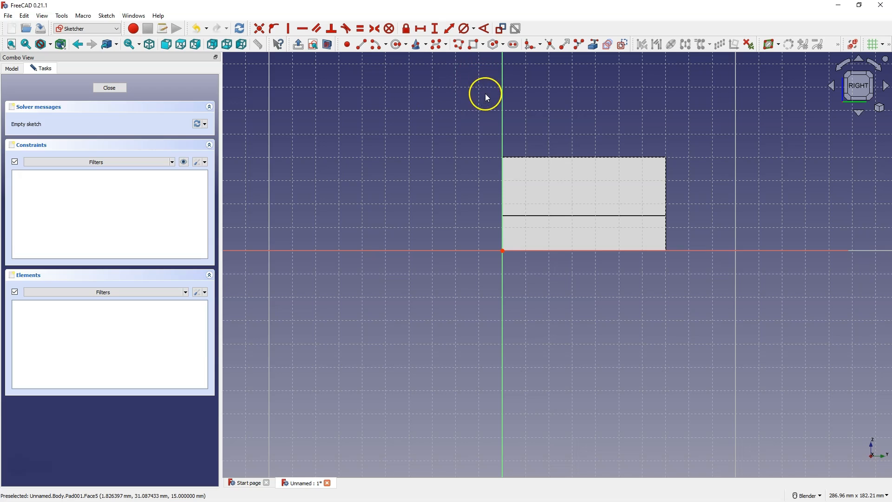
pyautogui.click(513, 44)
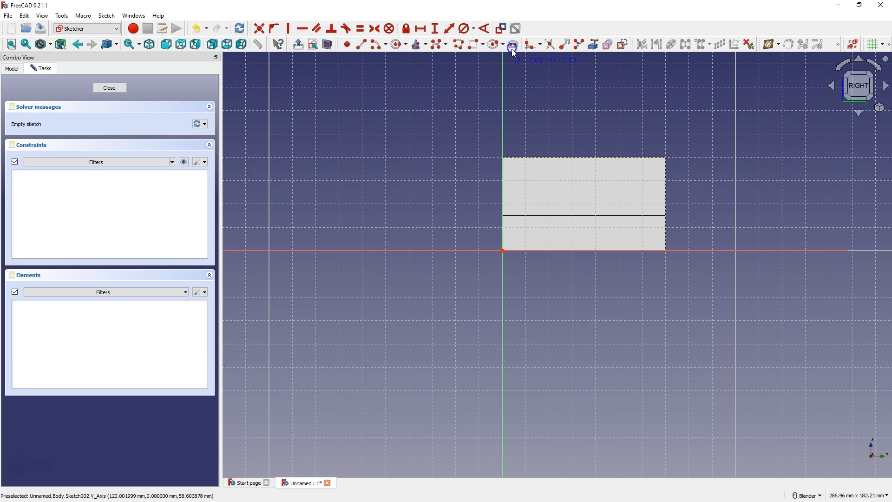
pyautogui.click(531, 186)
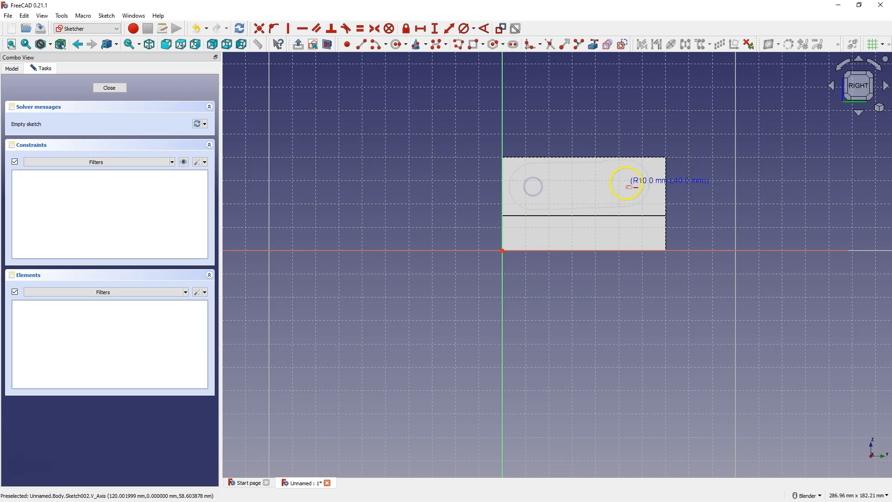
pyautogui.click(625, 185)
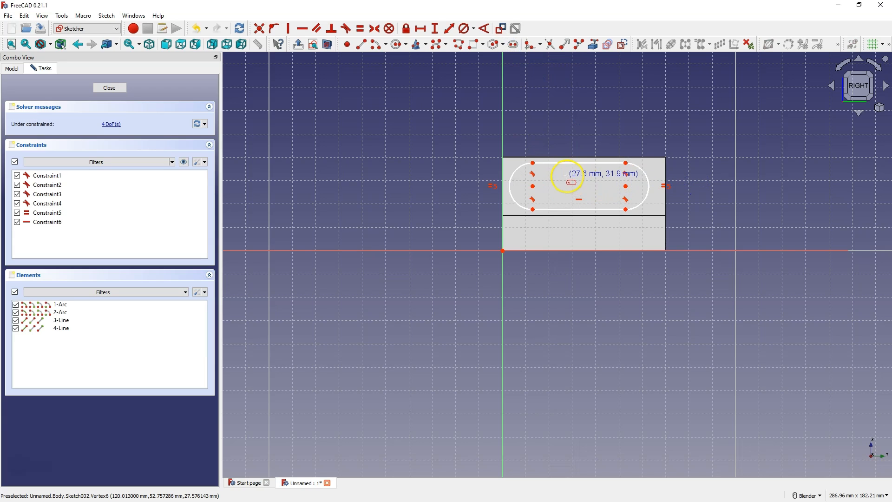
pyautogui.rightClick(567, 176)
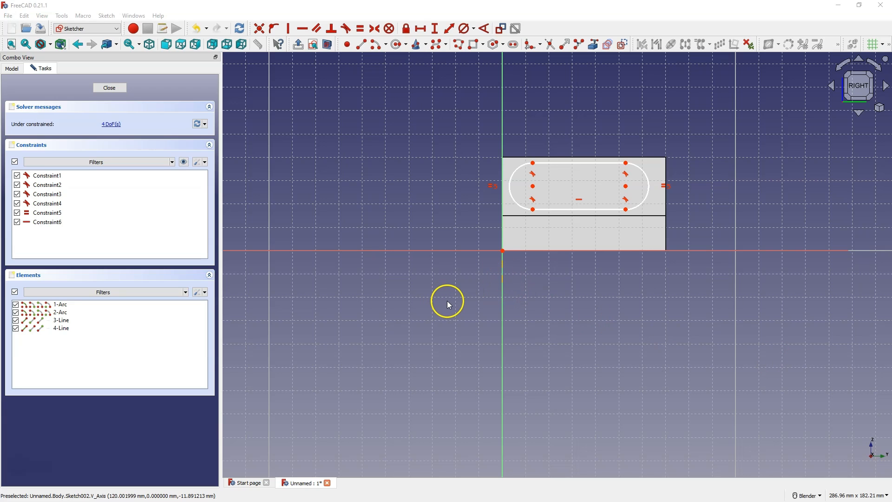
# Step: Constrain the horizontal distance between the slot's two arc centres to 25 mm
pyautogui.click(532, 187)
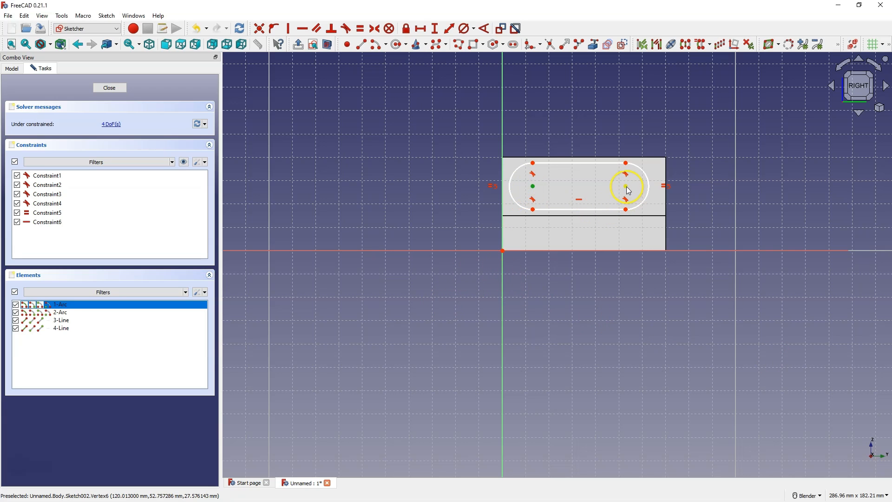
pyautogui.click(528, 113)
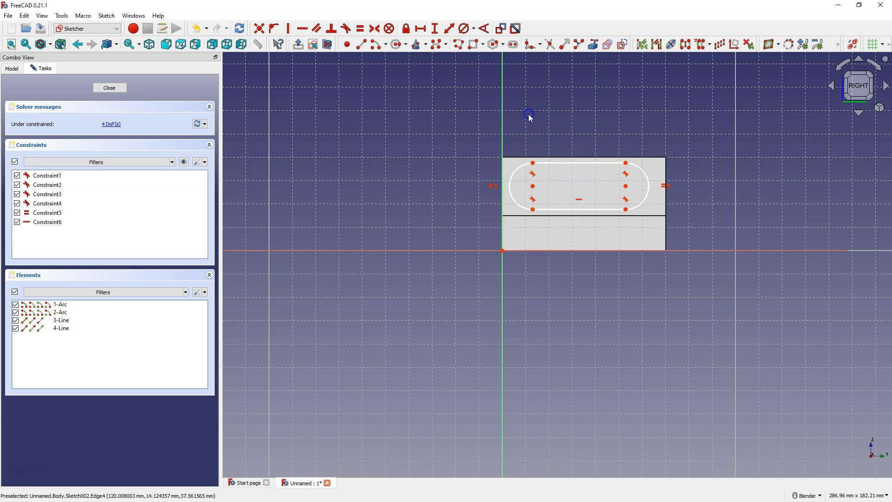
pyautogui.click(533, 186)
pyautogui.click(626, 188)
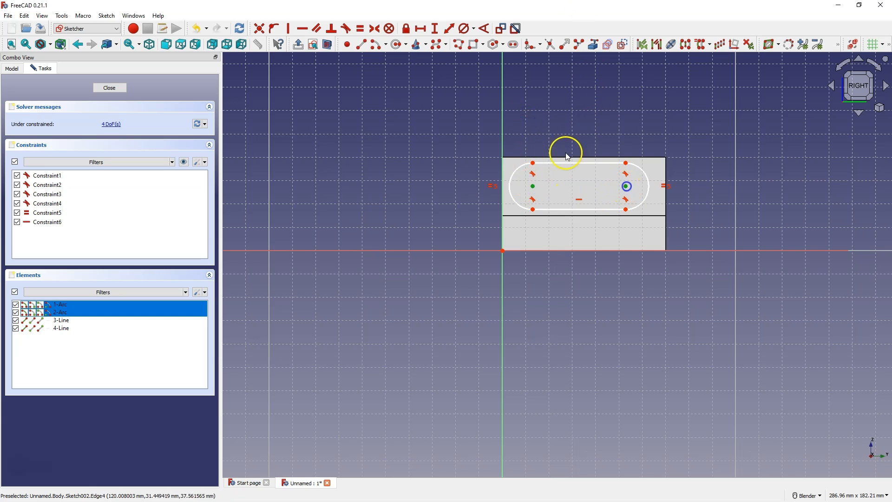
pyautogui.click(420, 28)
pyautogui.write('25')
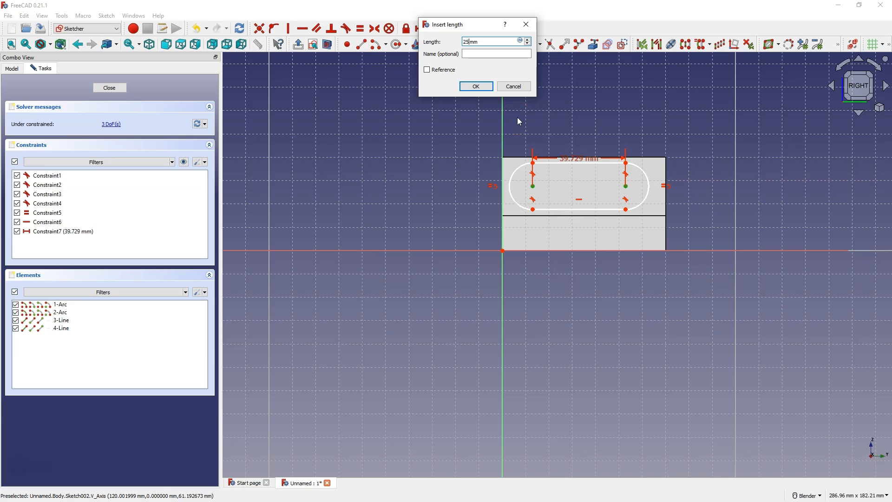
pyautogui.press('Return')
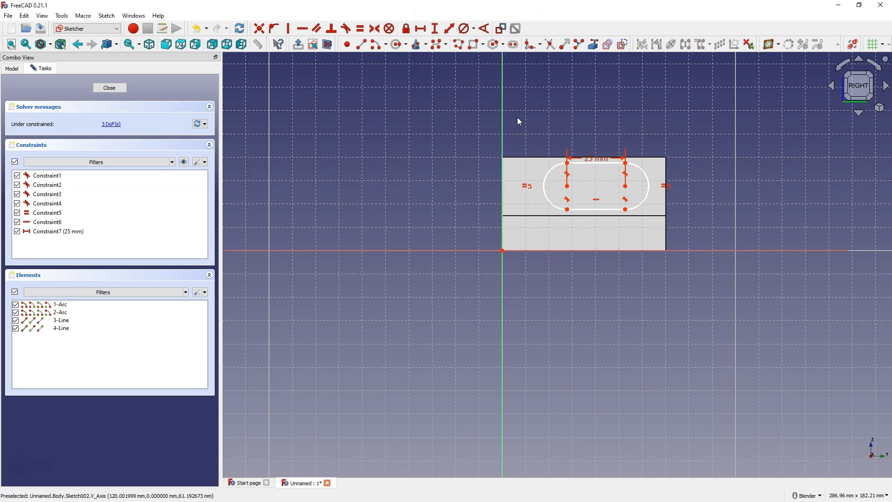
# Step: Constrain the slot's height to 10 mm between the upper and lower ends of its left arc
pyautogui.click(567, 209)
pyautogui.click(567, 163)
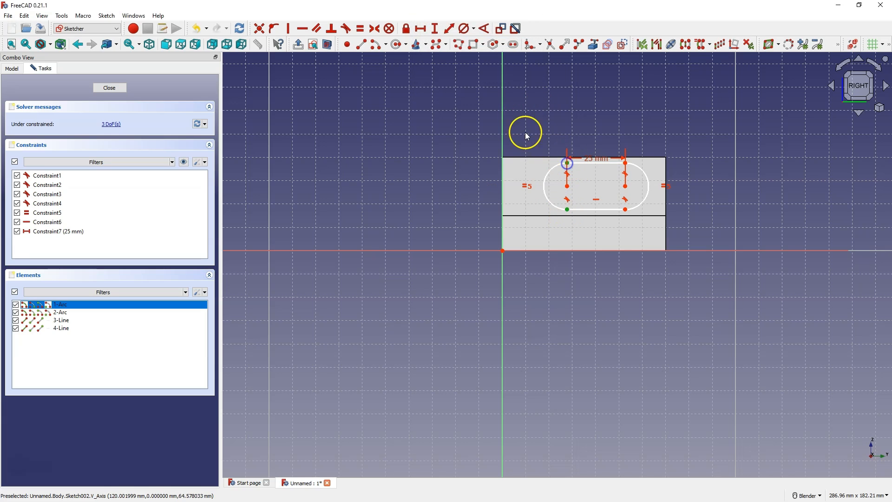
pyautogui.click(439, 31)
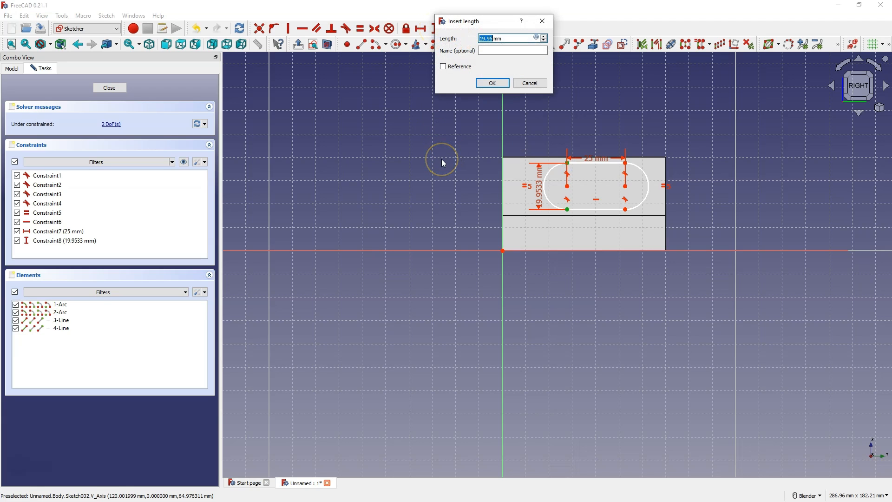
pyautogui.write('10')
pyautogui.press('Return')
pyautogui.click(488, 141)
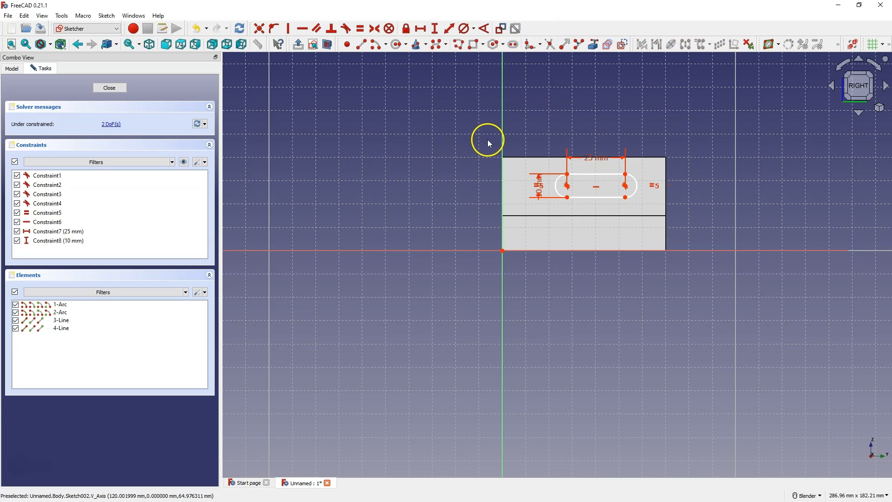
# Step: Move the slot around within the block's end face to test its remaining freedom
pyautogui.moveTo(624, 185)
pyautogui.mouseDown()
pyautogui.moveTo(597, 173)
pyautogui.moveTo(609, 165)
pyautogui.moveTo(619, 189)
pyautogui.mouseUp()
pyautogui.click(569, 152)
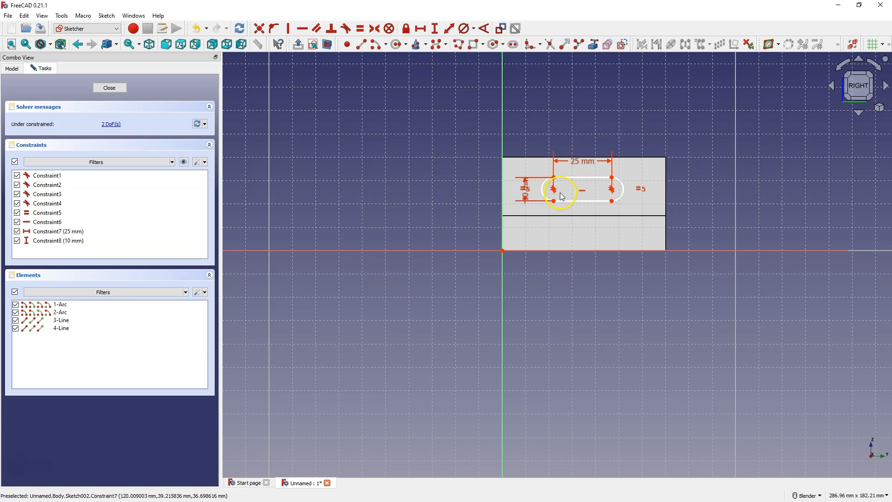
pyautogui.moveTo(553, 189); pyautogui.dragTo(559, 183)
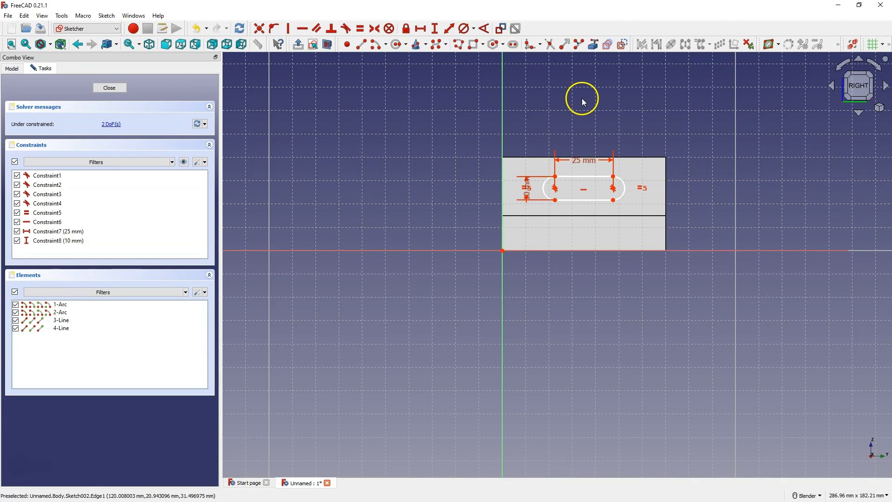
# Step: Link the block's top edge as external geometry and draw a vertical line through the slot, extending above and below the part
pyautogui.click(593, 44)
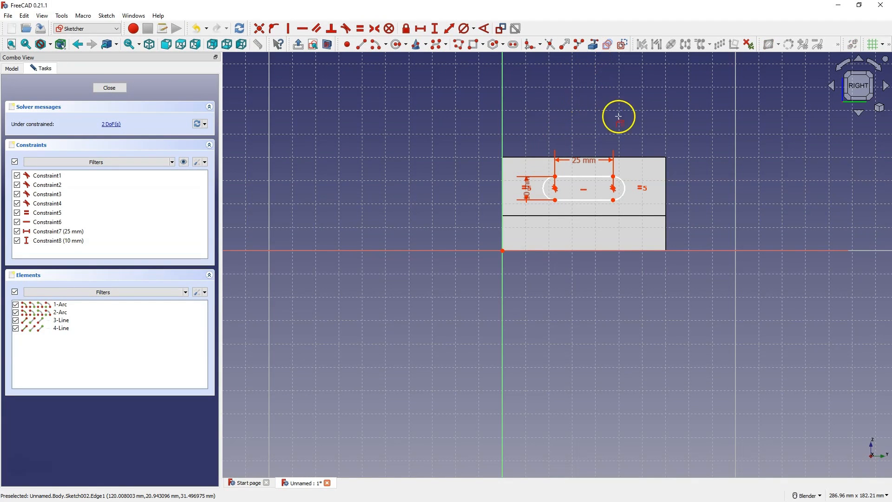
pyautogui.click(642, 156)
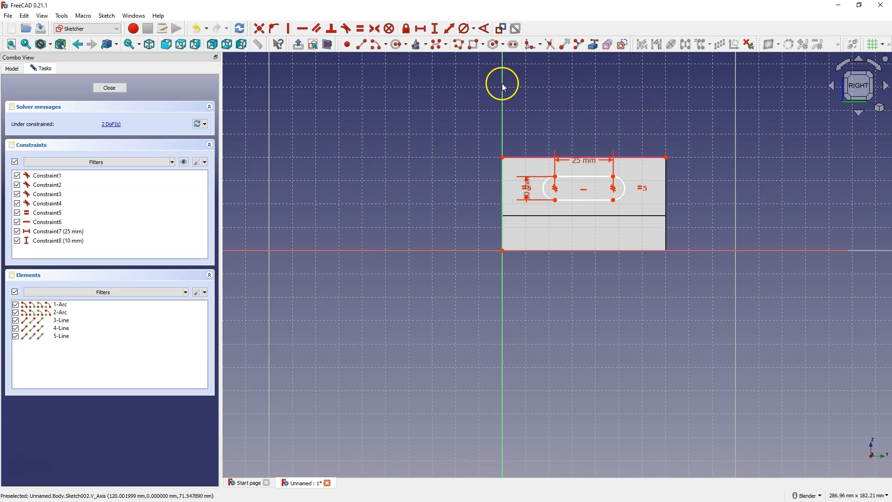
pyautogui.click(362, 44)
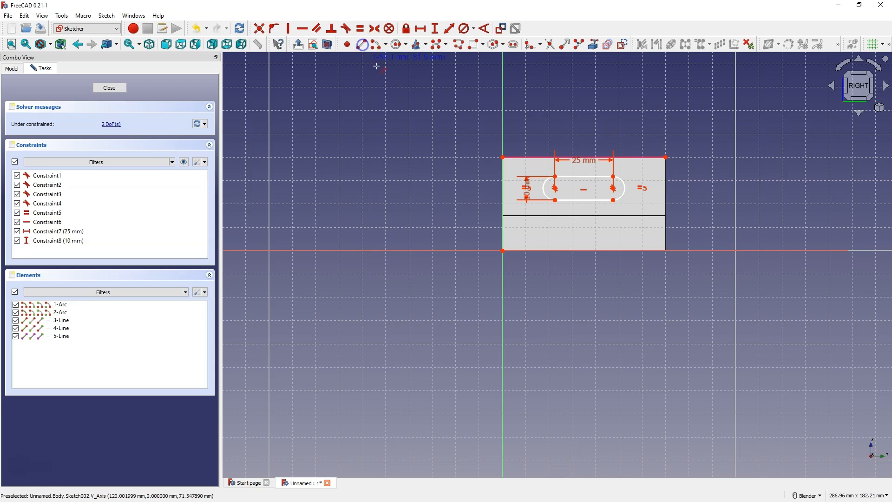
pyautogui.click(585, 144)
pyautogui.click(585, 270)
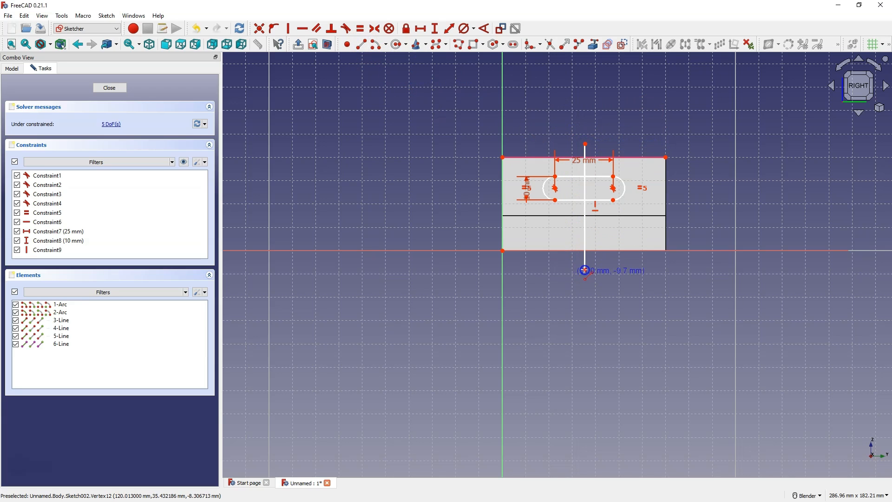
pyautogui.rightClick(547, 266)
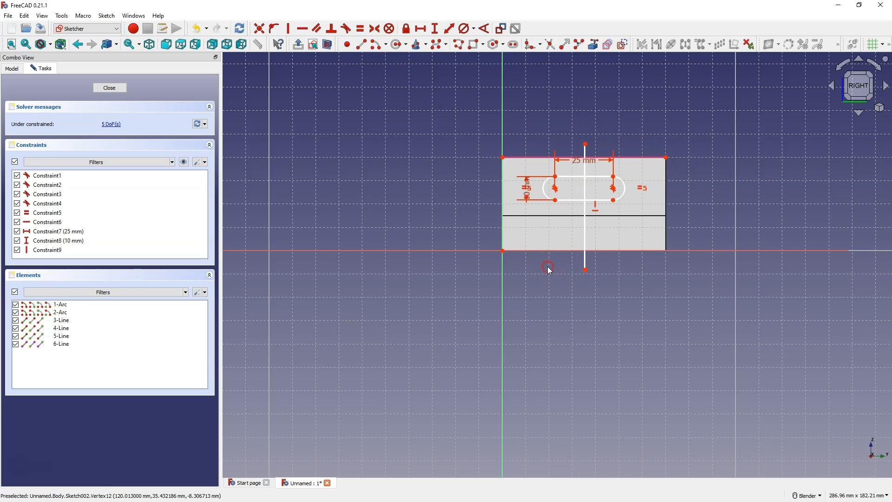
# Step: Make the two endpoints of the linked top edge symmetric about the vertical line
pyautogui.click(503, 158)
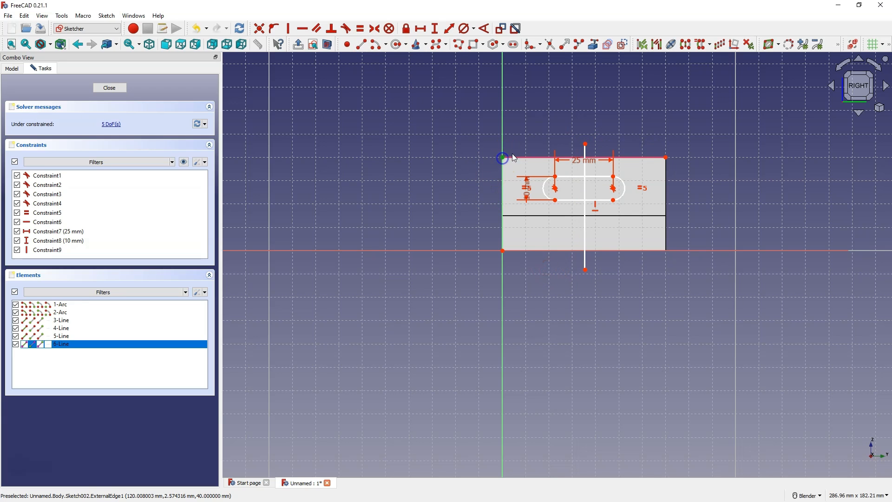
pyautogui.click(666, 156)
pyautogui.click(585, 189)
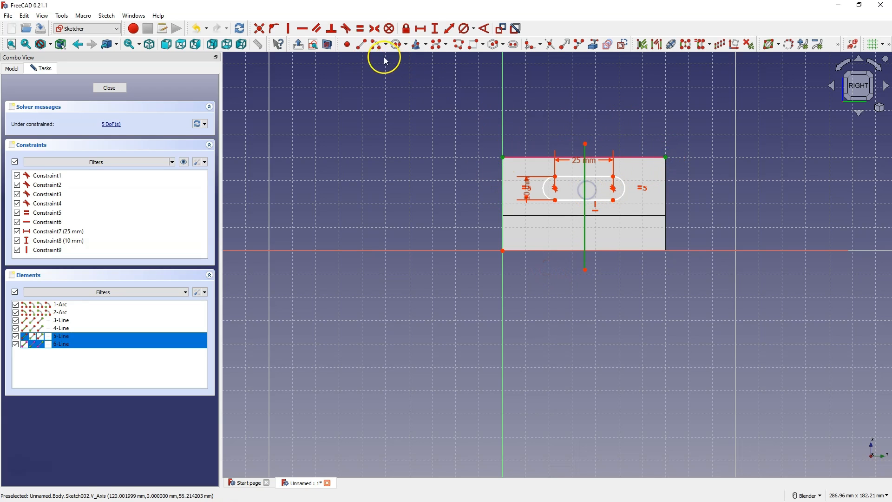
pyautogui.click(377, 34)
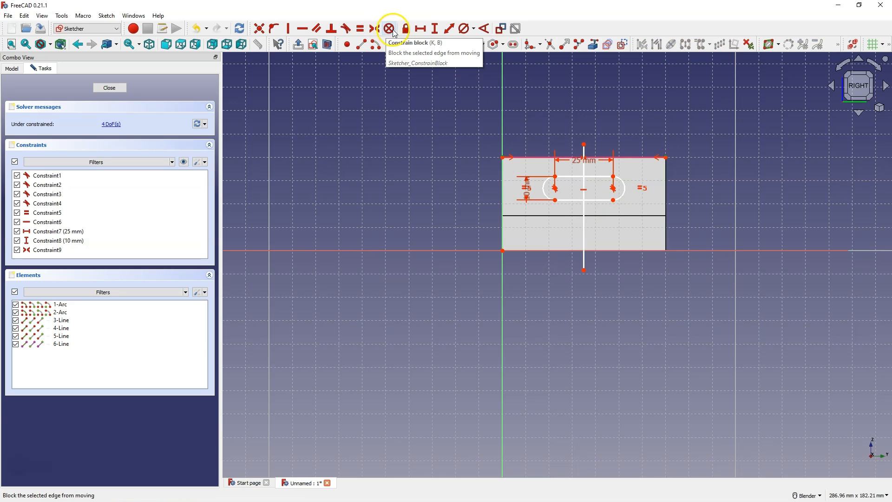
# Step: Make the slot's two arc centres symmetric about the vertical line
pyautogui.click(556, 188)
pyautogui.click(614, 189)
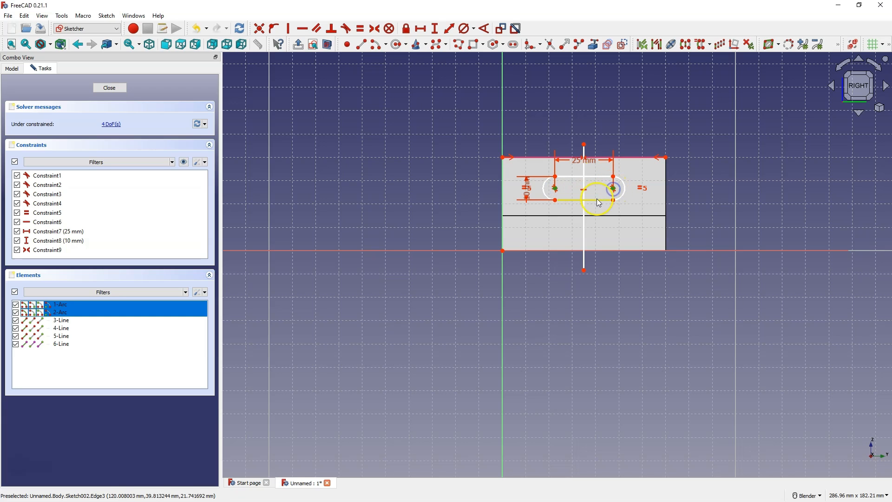
pyautogui.click(584, 207)
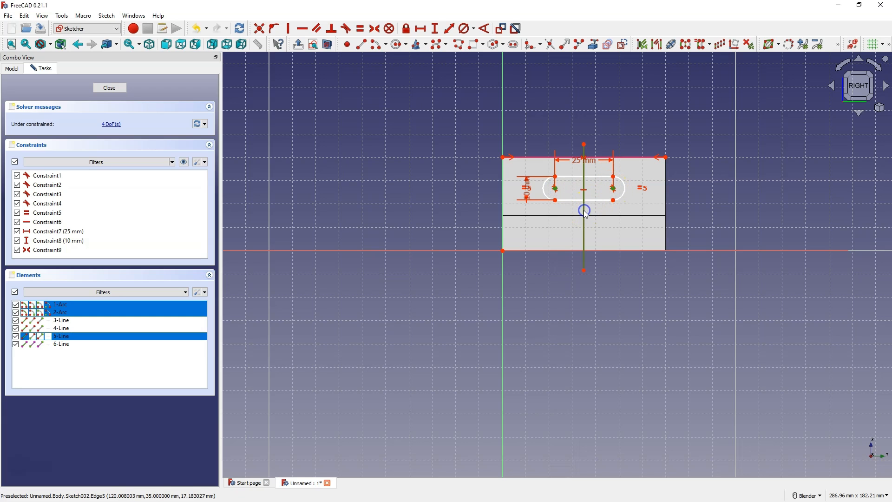
pyautogui.click(375, 32)
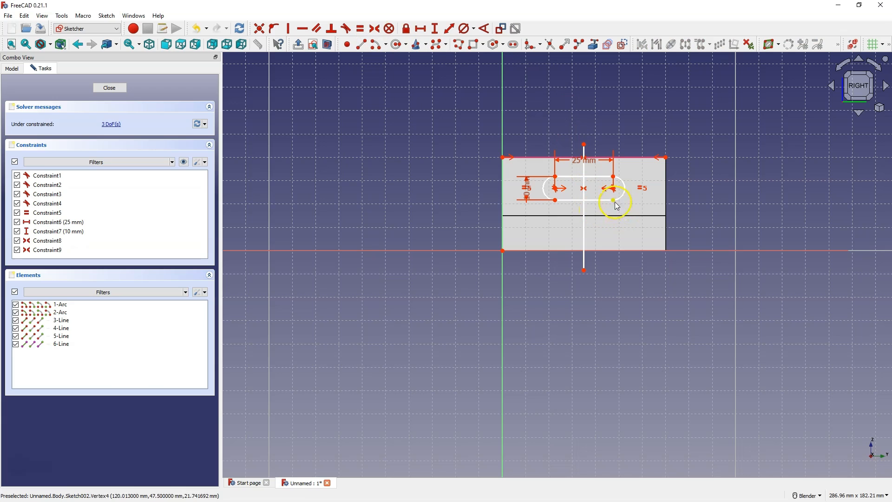
# Step: Constrain the vertical distance from the slot's right arc centre to the top edge's right endpoint to 10 mm
pyautogui.click(614, 189)
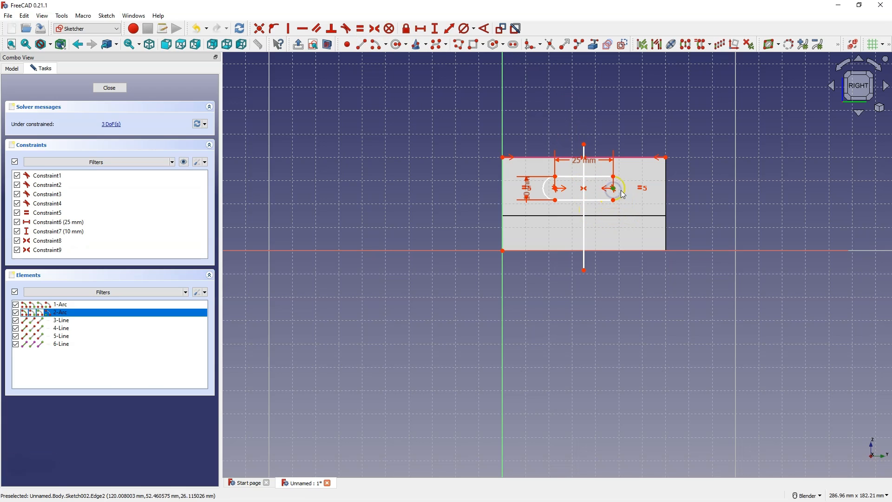
pyautogui.click(666, 158)
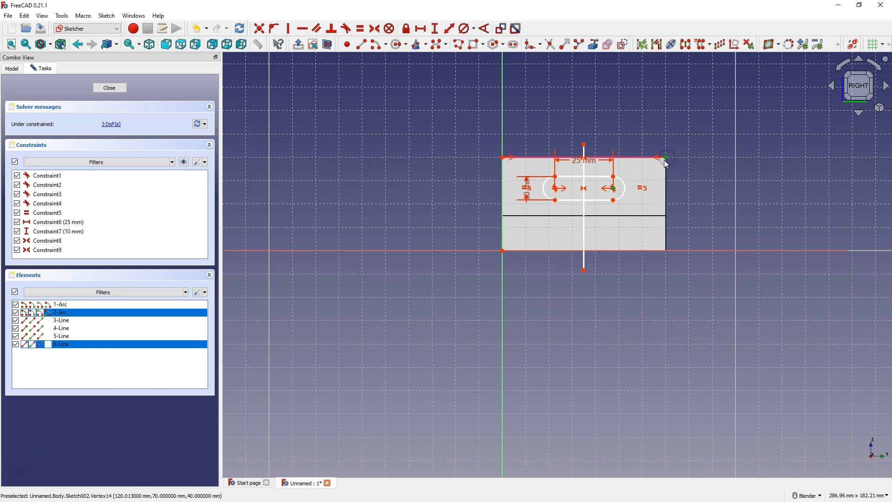
pyautogui.click(434, 28)
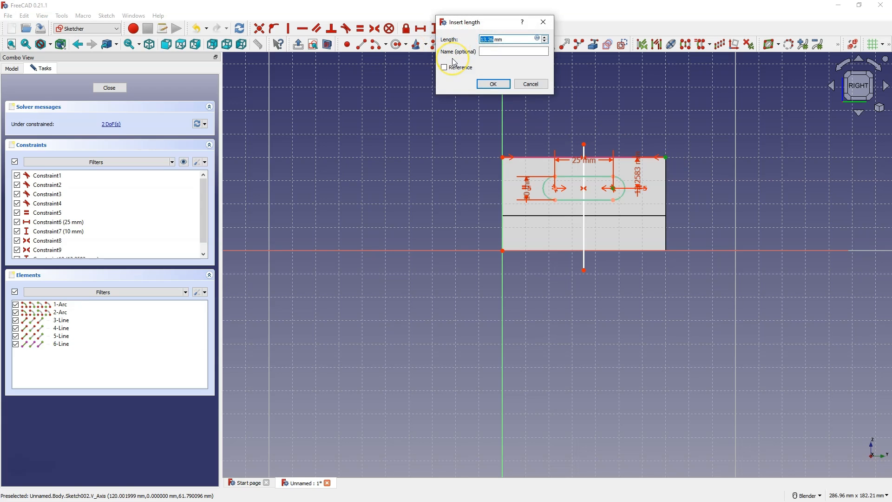
pyautogui.write('10')
pyautogui.press('Return')
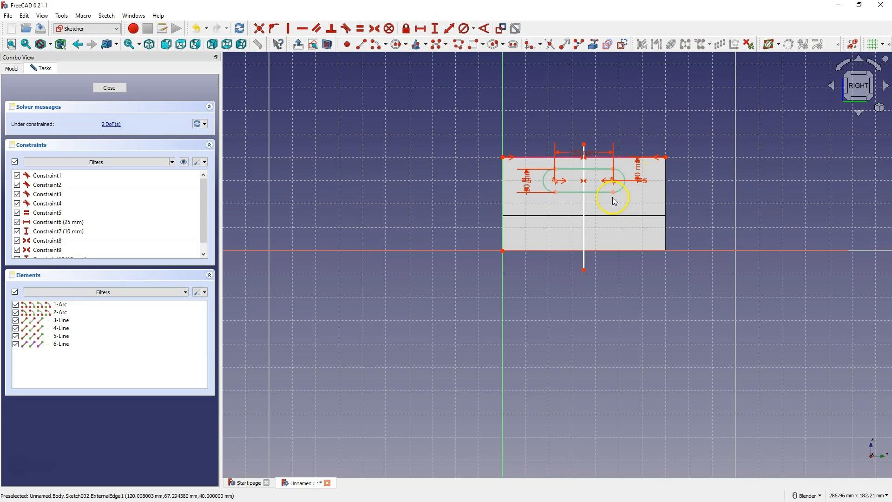
# Step: Highlight the under-constrained geometry and stretch both ends of the vertical line farther beyond the part
pyautogui.click(112, 125)
pyautogui.moveTo(584, 269)
pyautogui.mouseDown()
pyautogui.moveTo(586, 321)
pyautogui.moveTo(583, 303)
pyautogui.mouseUp()
pyautogui.moveTo(583, 143); pyautogui.dragTo(587, 124)
pyautogui.click(539, 298)
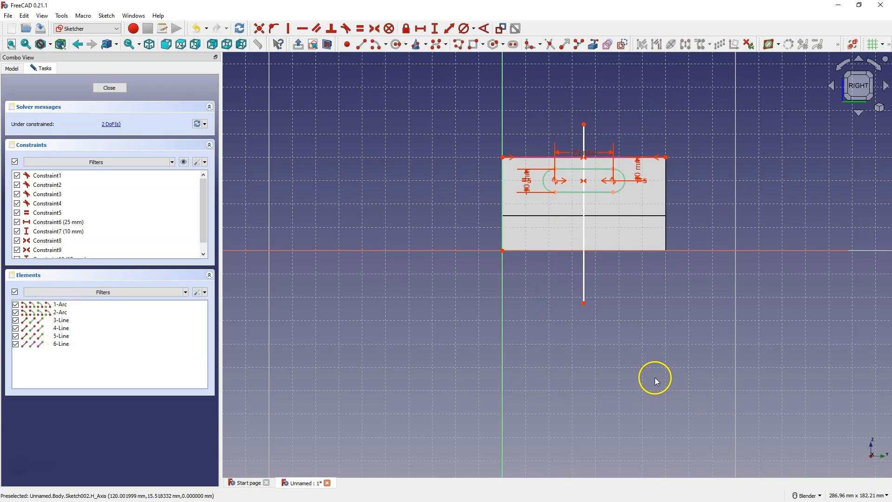
# Step: Constrain the vertical line's lower endpoint onto the horizontal axis and align its upper endpoint horizontally with the top edge's right endpoint
pyautogui.click(584, 303)
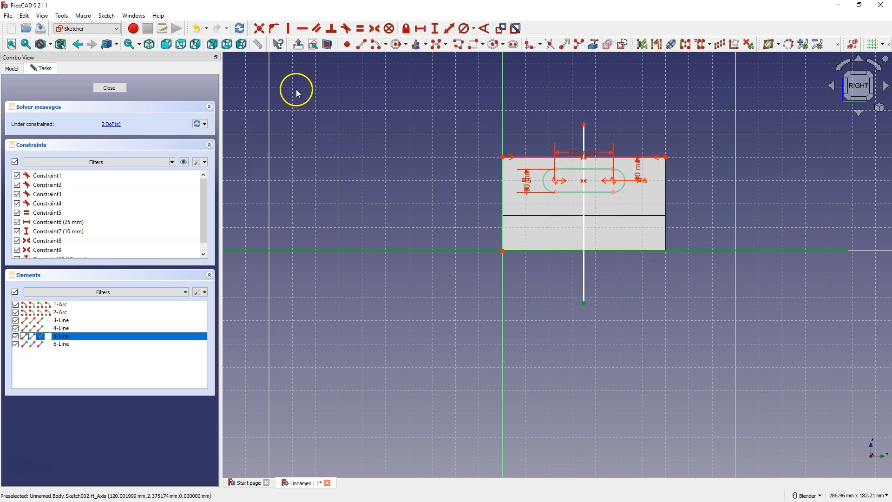
pyautogui.click(275, 30)
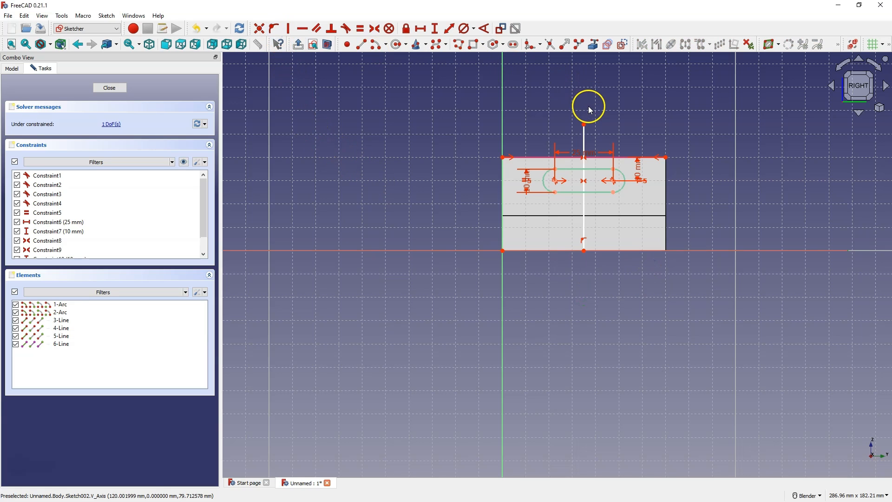
pyautogui.click(584, 124)
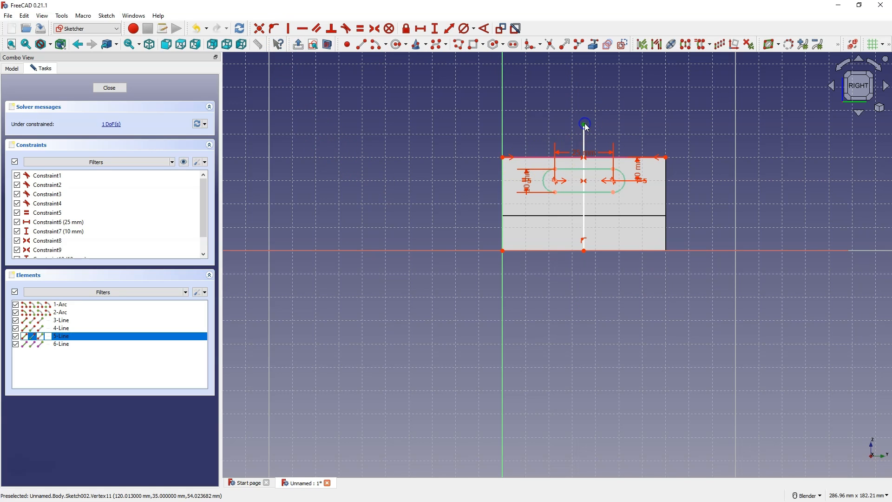
pyautogui.click(667, 158)
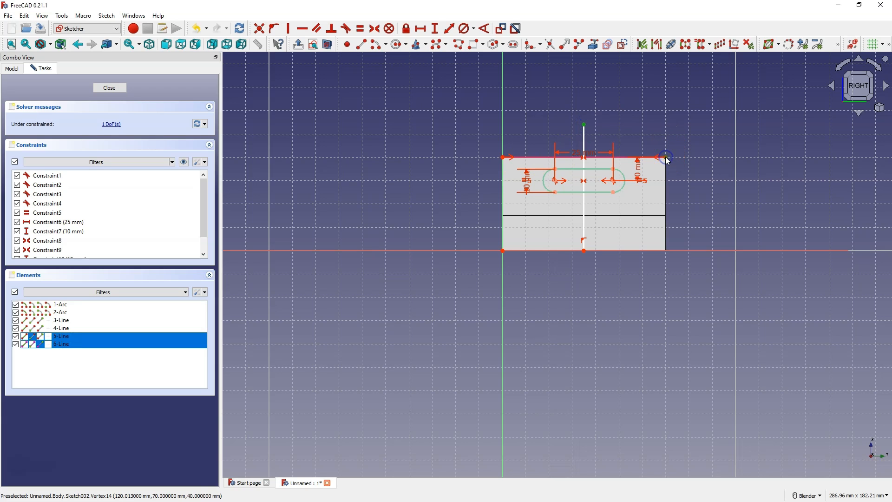
pyautogui.click(303, 30)
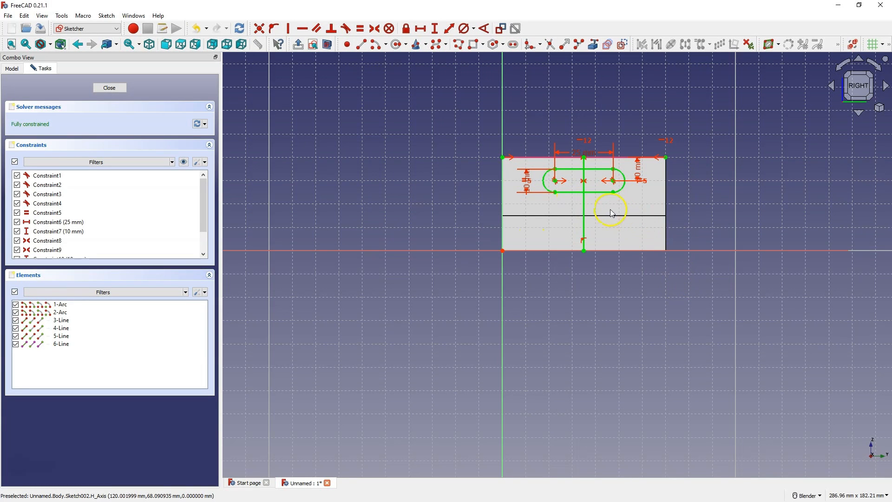
# Step: Convert the vertical centre line to construction geometry and close the slot sketch
pyautogui.click(585, 205)
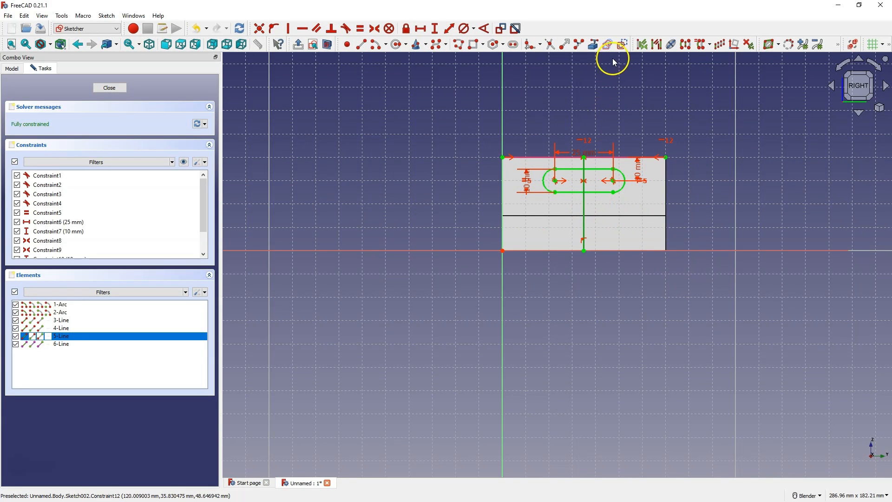
pyautogui.click(619, 48)
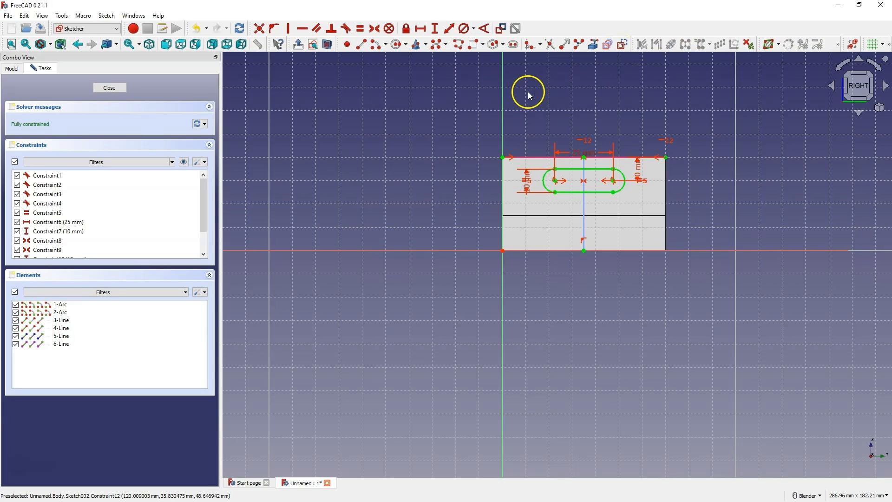
pyautogui.click(109, 88)
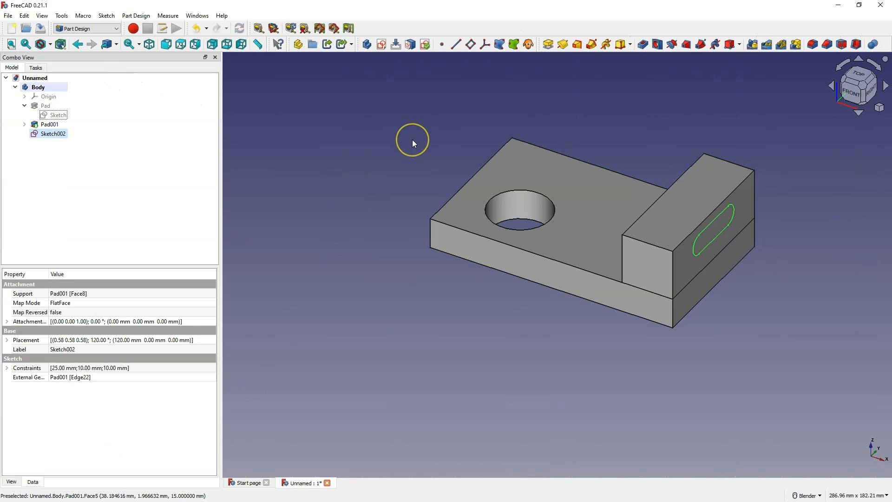
pyautogui.click(548, 44)
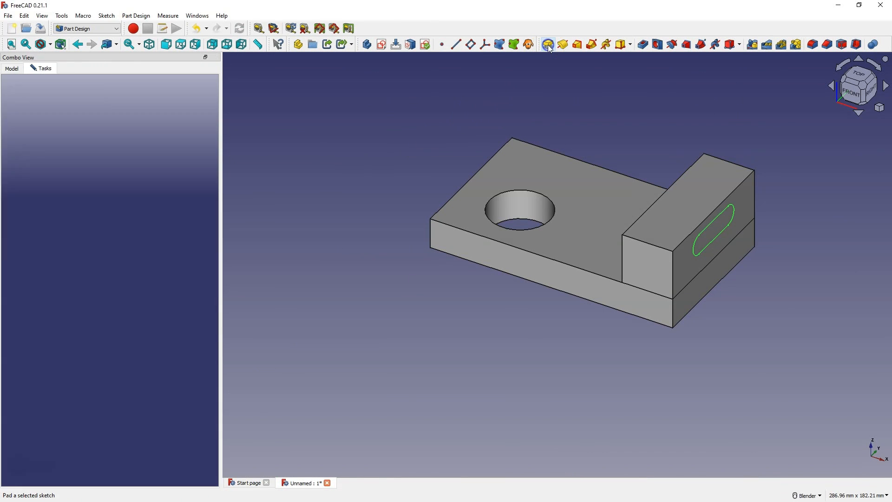
pyautogui.doubleClick(120, 138)
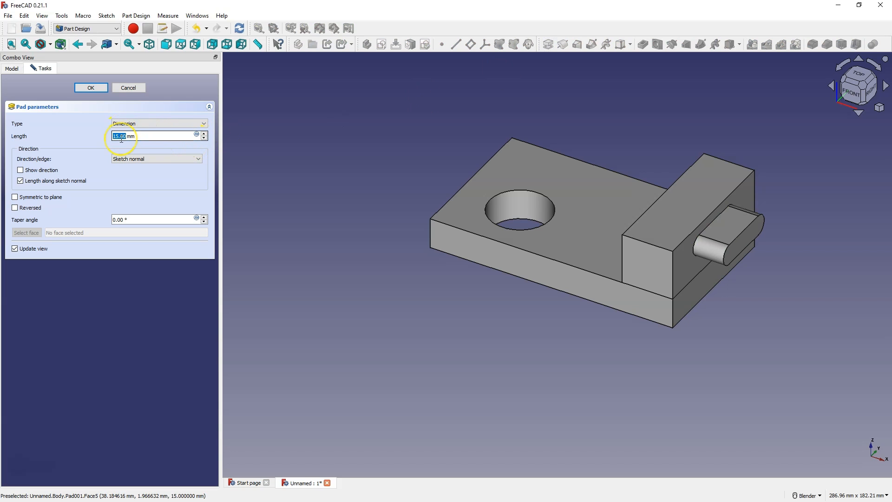
pyautogui.scroll(8, 120, 140)
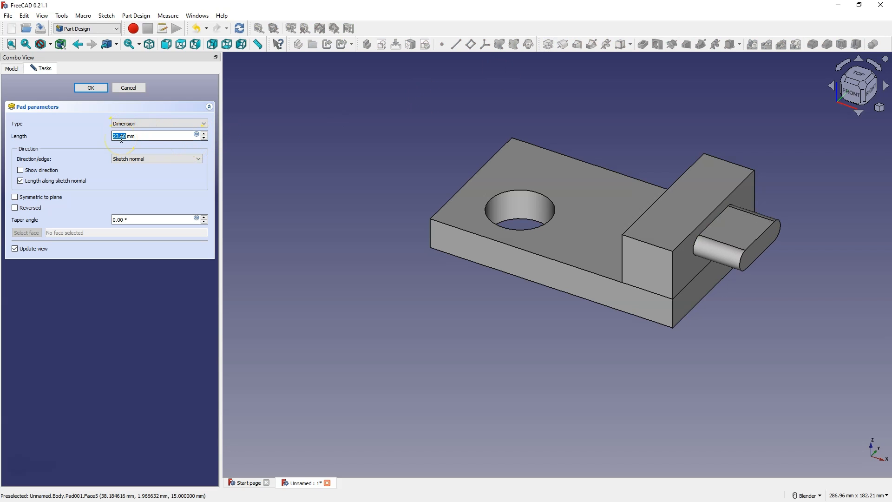
pyautogui.click(128, 88)
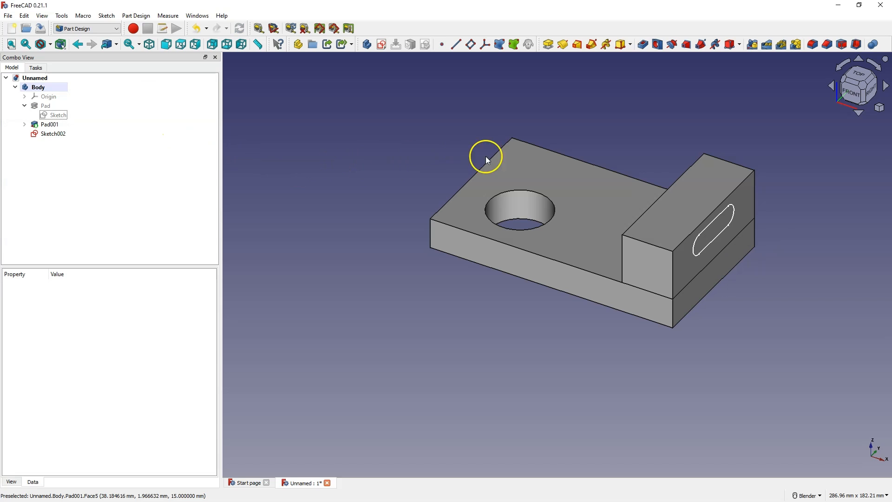
# Step: Begin a pocket from the slot sketch in the block's end face with a depth of 12 mm
pyautogui.click(644, 44)
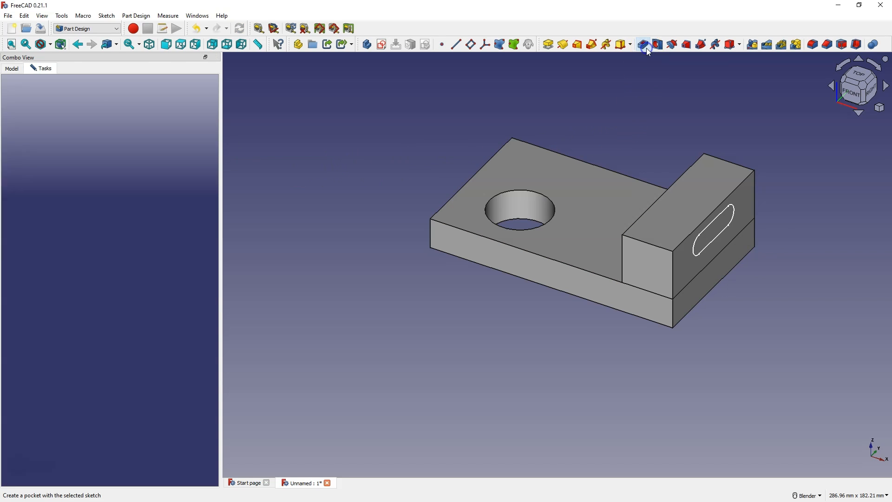
pyautogui.moveTo(700, 262); pyautogui.dragTo(652, 232, button='middle')
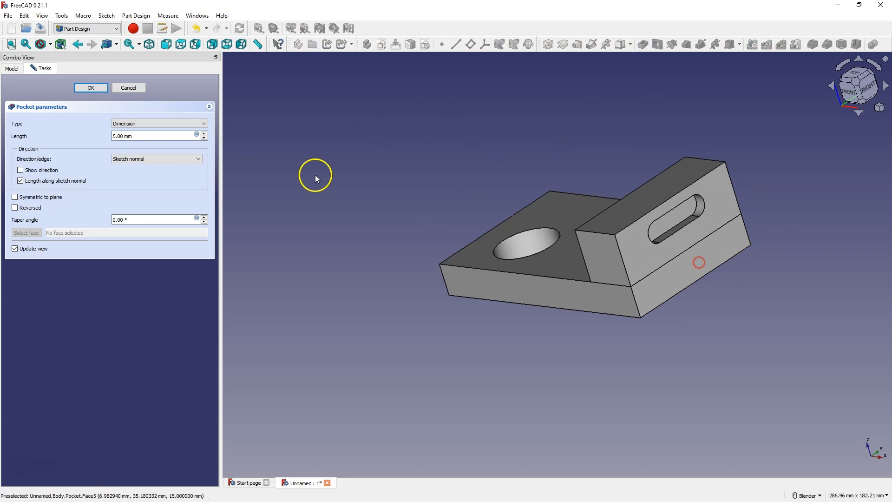
pyautogui.scroll(5, 131, 137)
pyautogui.scroll(-2, 130, 137)
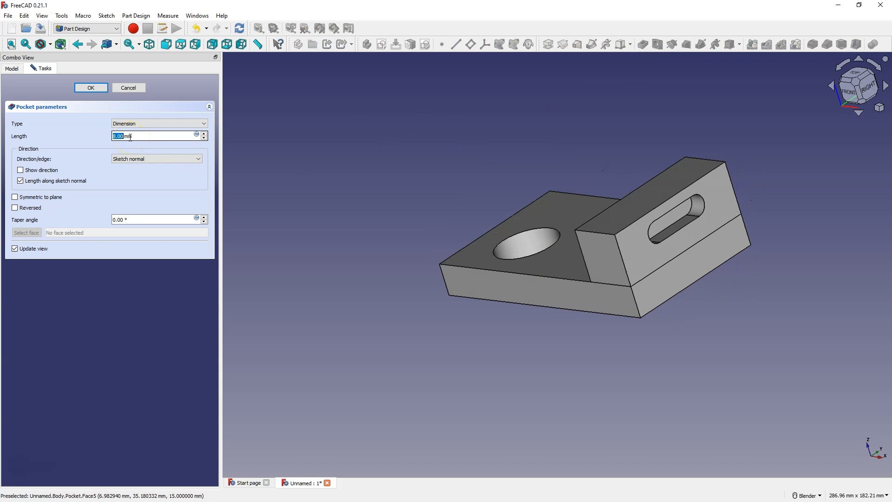
pyautogui.scroll(4, 149, 136)
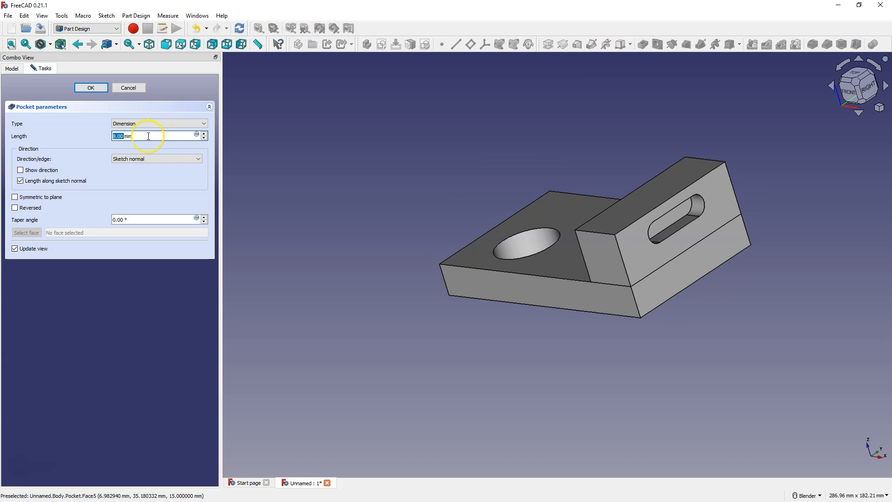
pyautogui.moveTo(553, 186); pyautogui.dragTo(589, 169, button='middle')
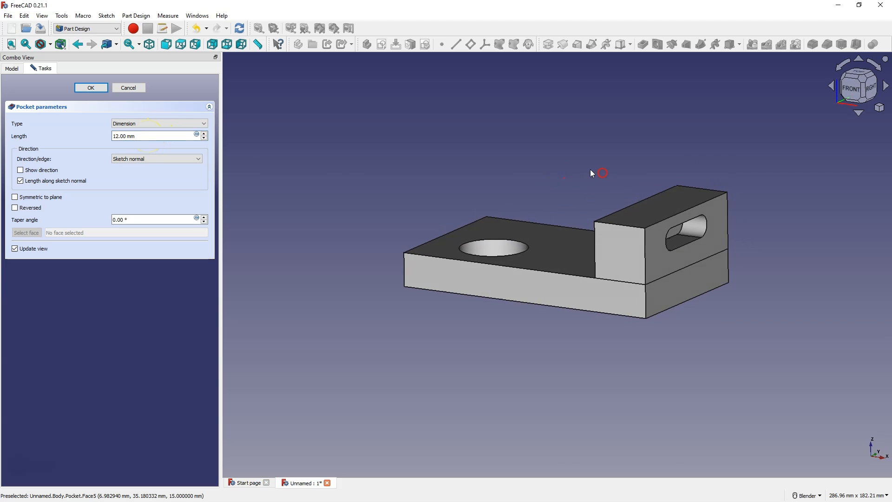
# Step: Change the slot pocket's extent to Through all and inspect the cut through the block
pyautogui.click(160, 124)
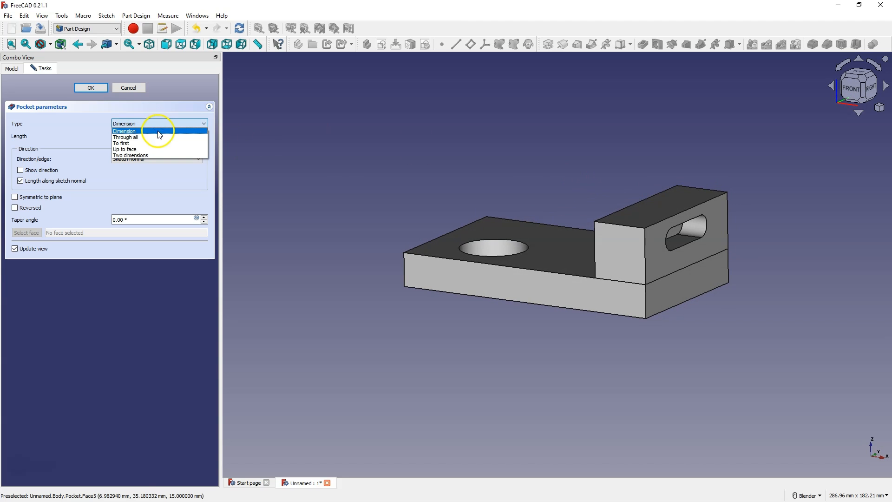
pyautogui.click(156, 136)
pyautogui.moveTo(351, 181); pyautogui.dragTo(529, 214, button='middle')
# Step: Change the slot pocket's extent to Up to face, using the block's inner vertical face as the limit
pyautogui.click(157, 124)
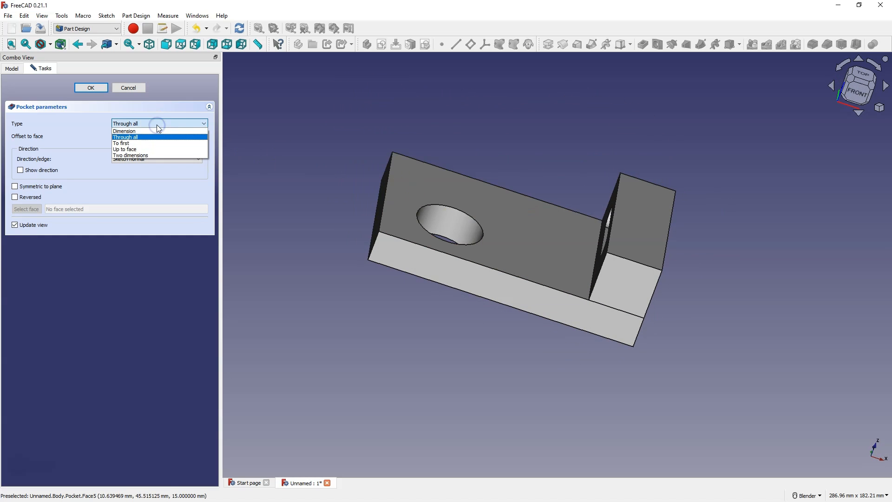
pyautogui.click(153, 150)
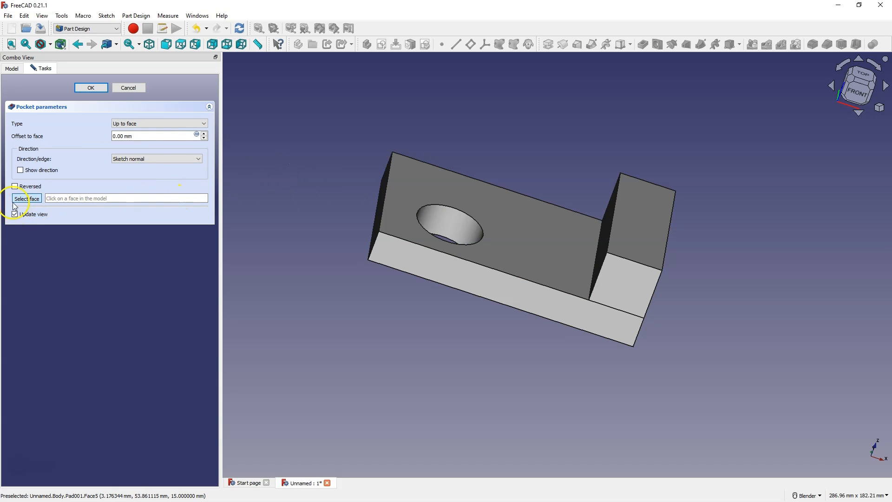
pyautogui.click(27, 198)
pyautogui.moveTo(474, 206); pyautogui.dragTo(513, 153, button='middle')
pyautogui.click(569, 196)
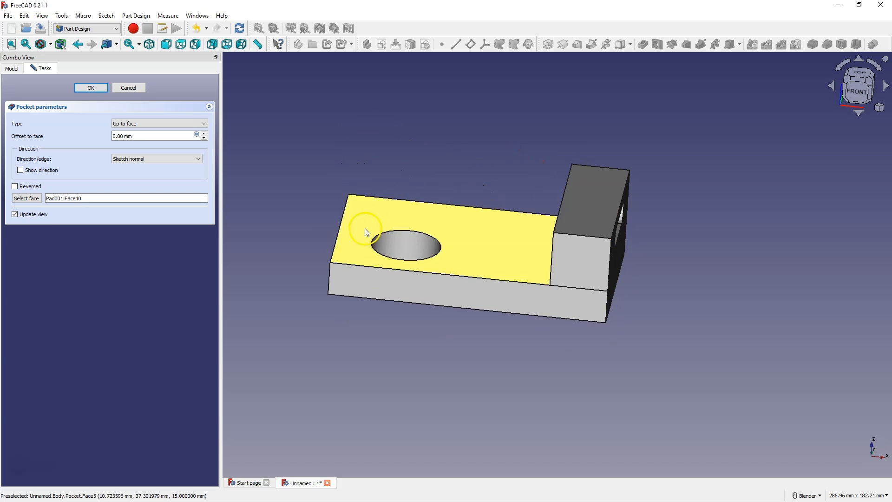
pyautogui.moveTo(508, 235); pyautogui.dragTo(561, 253, button='middle')
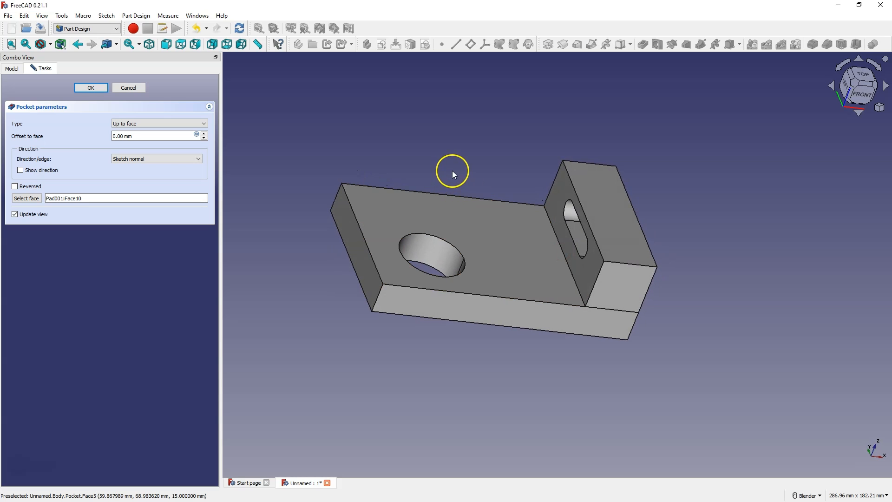
pyautogui.moveTo(451, 171); pyautogui.dragTo(413, 151, button='middle')
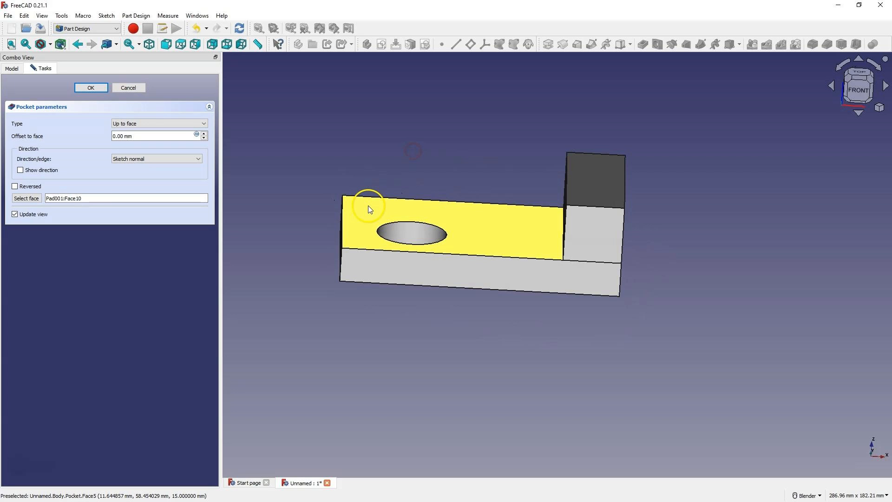
# Step: Return the slot pocket's extent to Dimension, set its length to 25 mm and finish the pocket
pyautogui.click(174, 123)
pyautogui.click(134, 131)
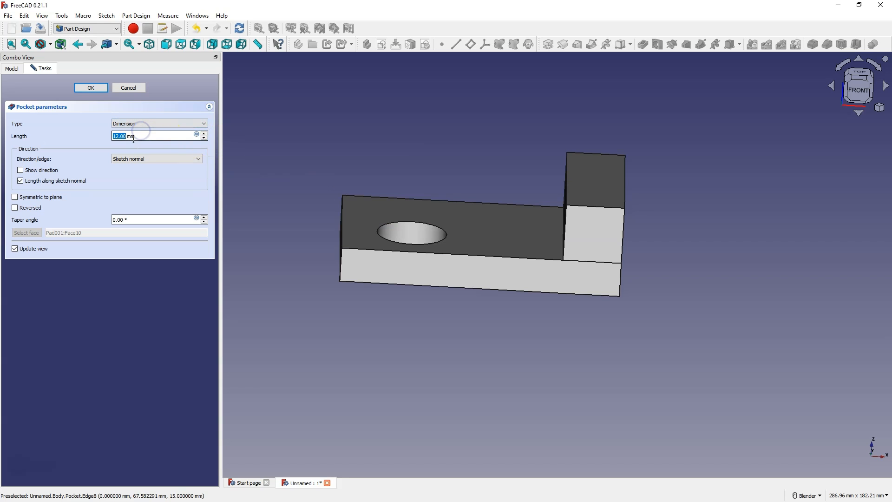
pyautogui.moveTo(433, 163); pyautogui.dragTo(502, 180, button='middle')
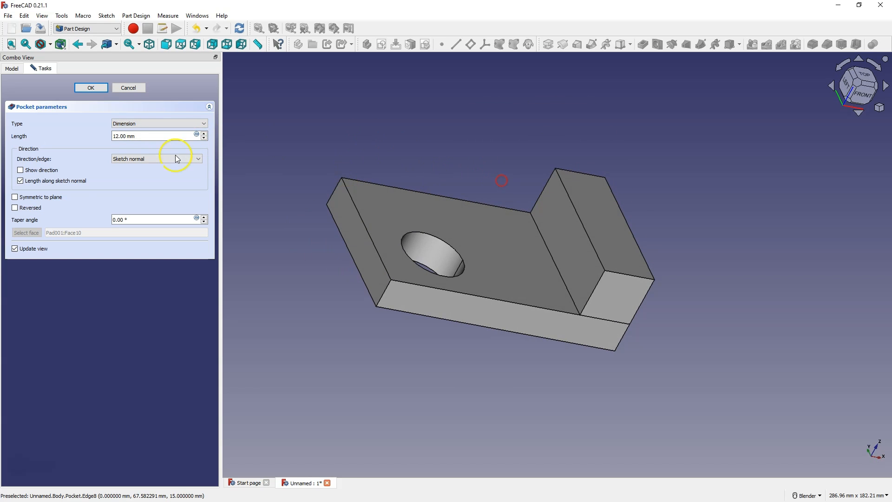
pyautogui.scroll(1, 122, 135)
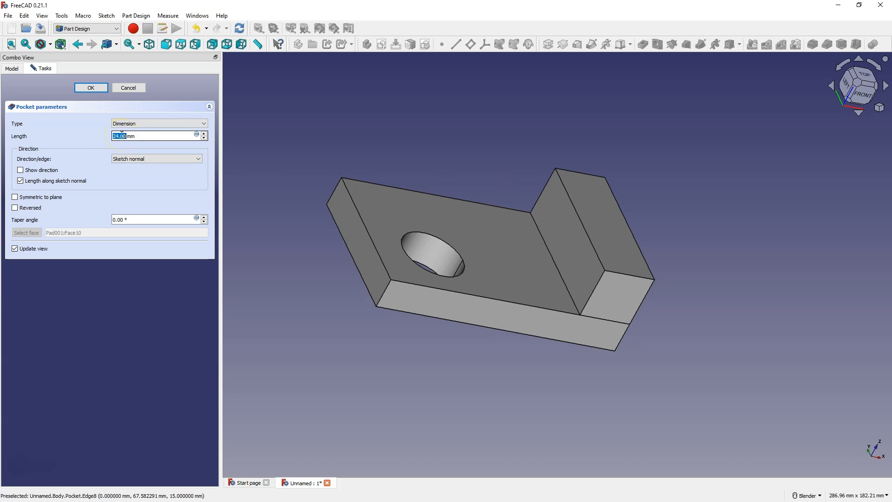
pyautogui.scroll(1, 122, 135)
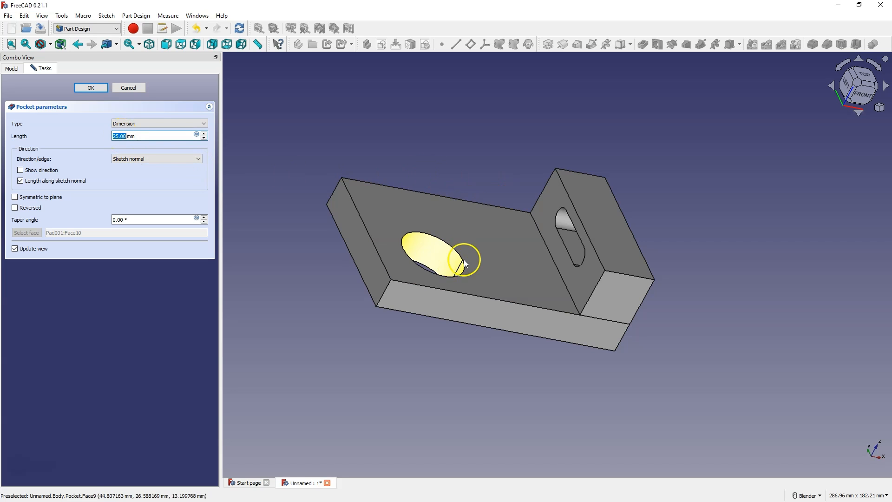
pyautogui.moveTo(465, 262); pyautogui.dragTo(512, 269, button='middle')
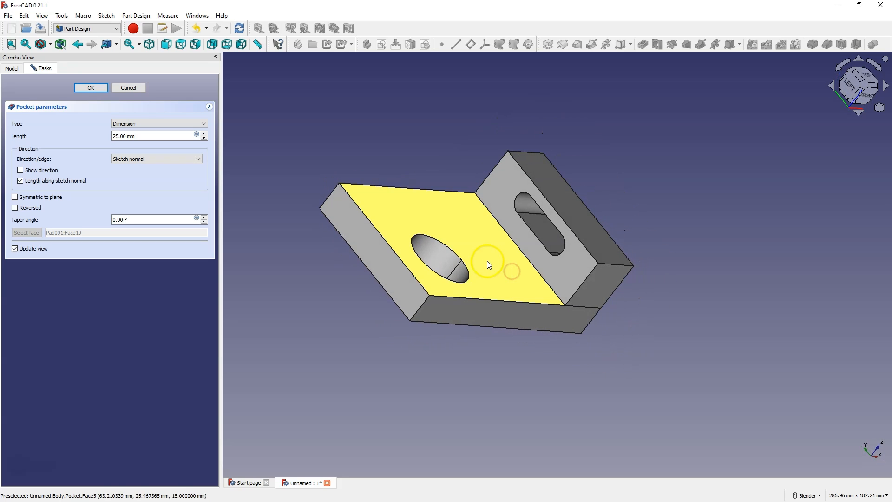
pyautogui.click(91, 88)
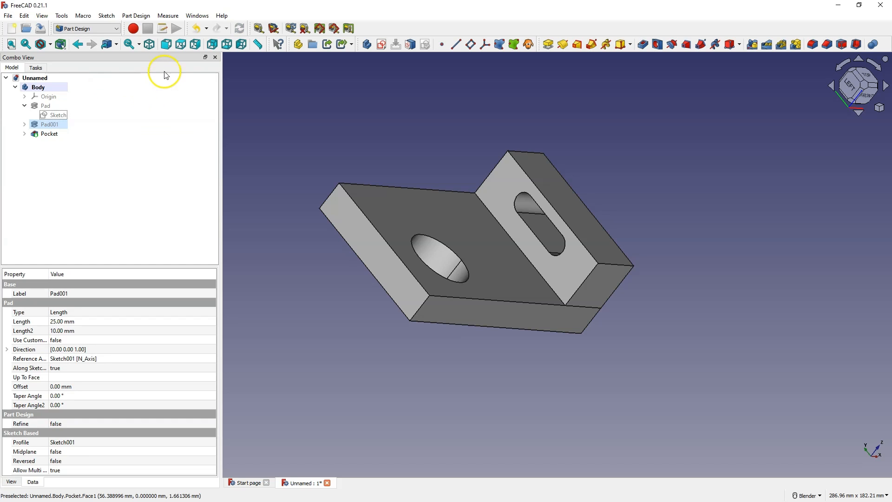
# Step: Fillet the two outer vertical corner edges at the block end of the part with a 5 mm radius
pyautogui.click(149, 45)
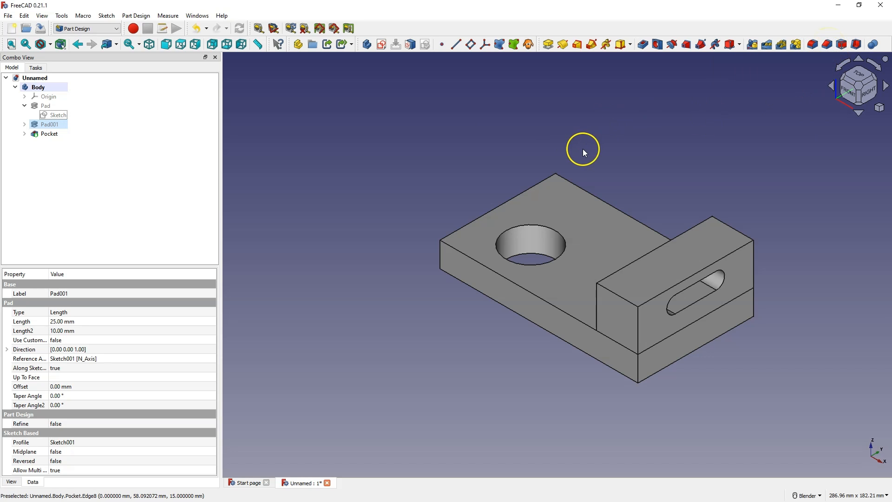
pyautogui.click(637, 322)
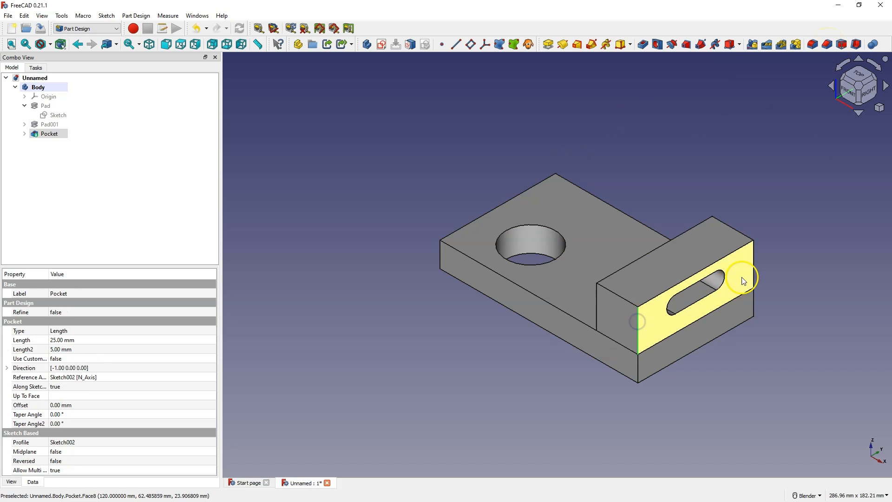
pyautogui.keyDown('ctrl'); pyautogui.click(753, 259); pyautogui.keyUp('ctrl')
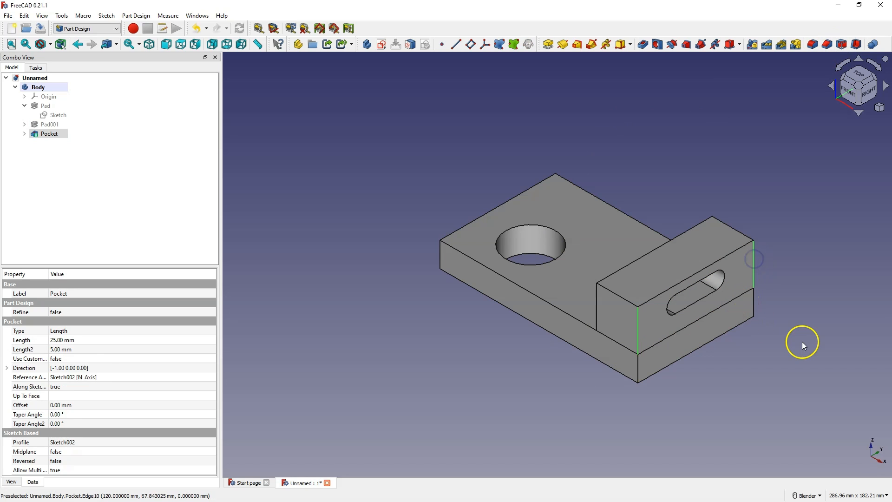
pyautogui.click(812, 49)
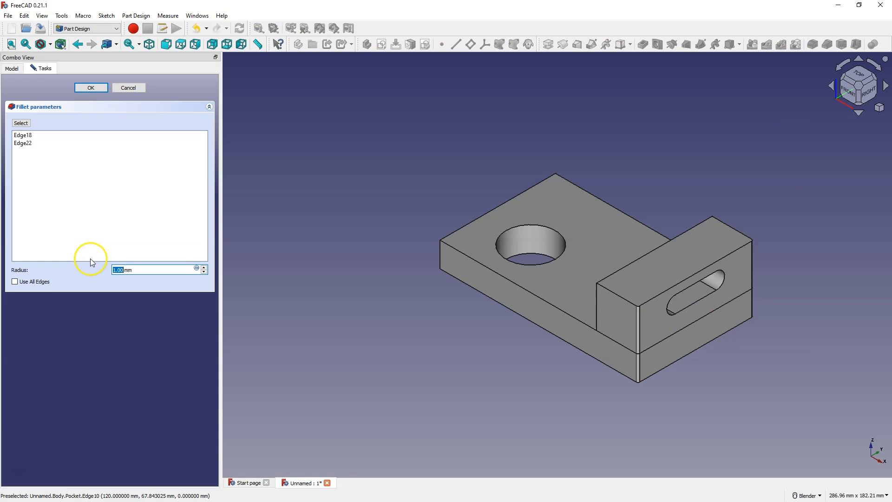
pyautogui.write('5')
pyautogui.click(89, 90)
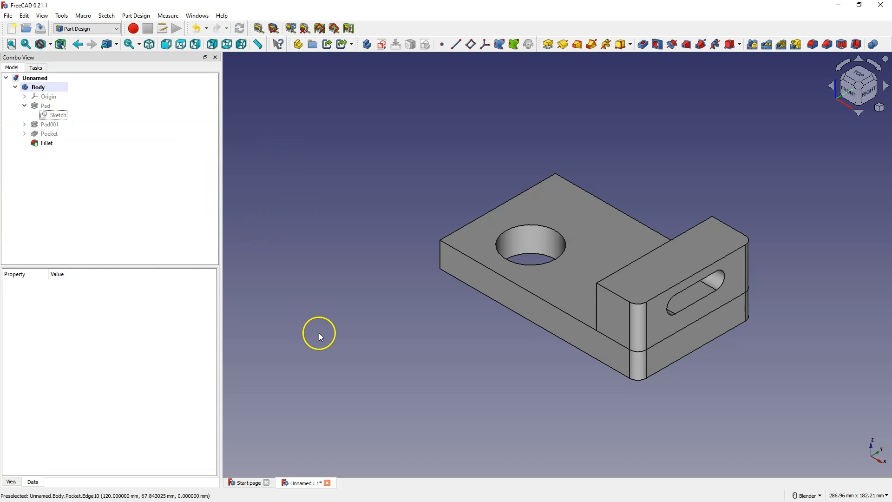
pyautogui.moveTo(478, 402); pyautogui.dragTo(603, 373, button='middle')
pyautogui.scroll(-4, 620, 339)
pyautogui.scroll(3, 481, 274)
pyautogui.moveTo(450, 336); pyautogui.dragTo(508, 357, button='middle')
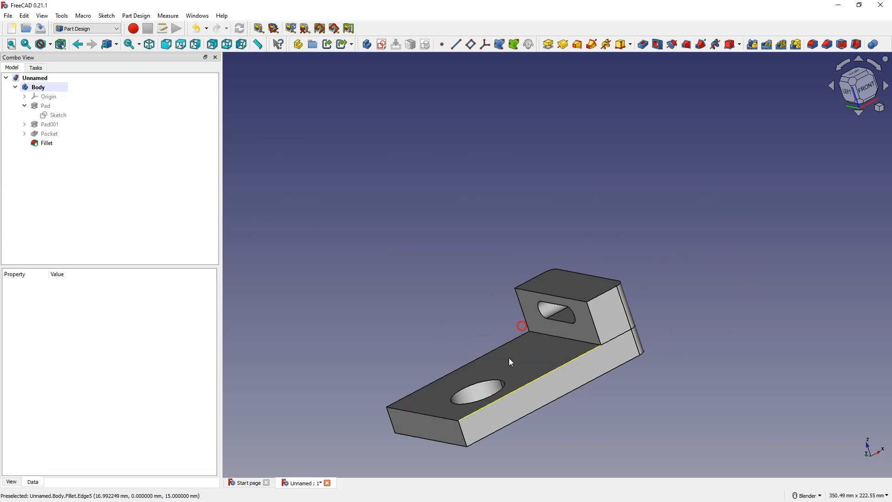
# Step: Chamfer the two vertical corner edges at the plate's free end, near the round hole, with a size of 5 mm
pyautogui.click(461, 430)
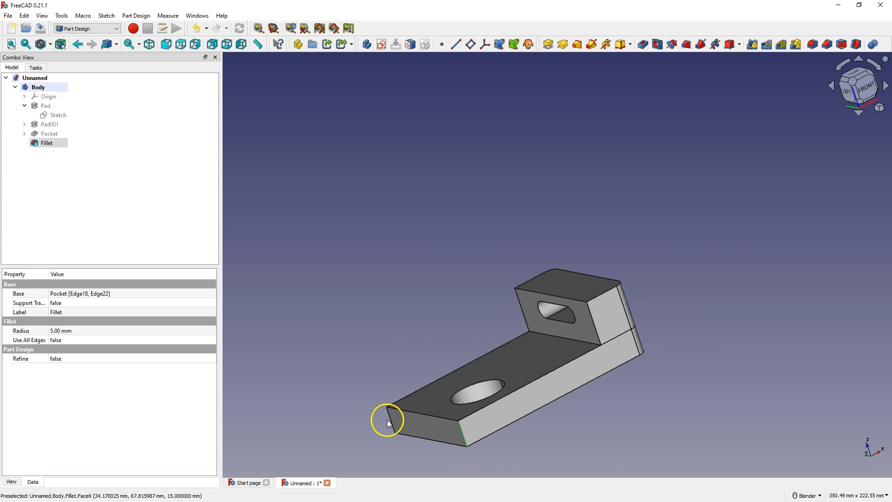
pyautogui.keyDown('ctrl'); pyautogui.click(389, 420); pyautogui.keyUp('ctrl')
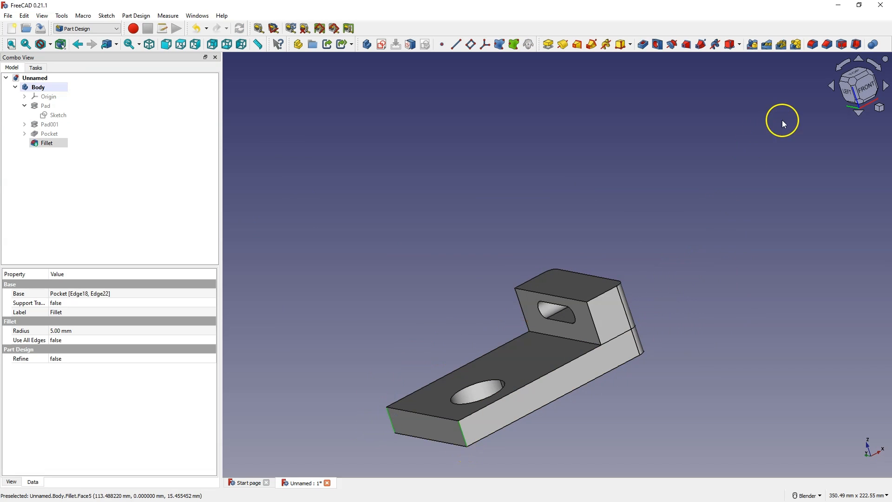
pyautogui.click(827, 44)
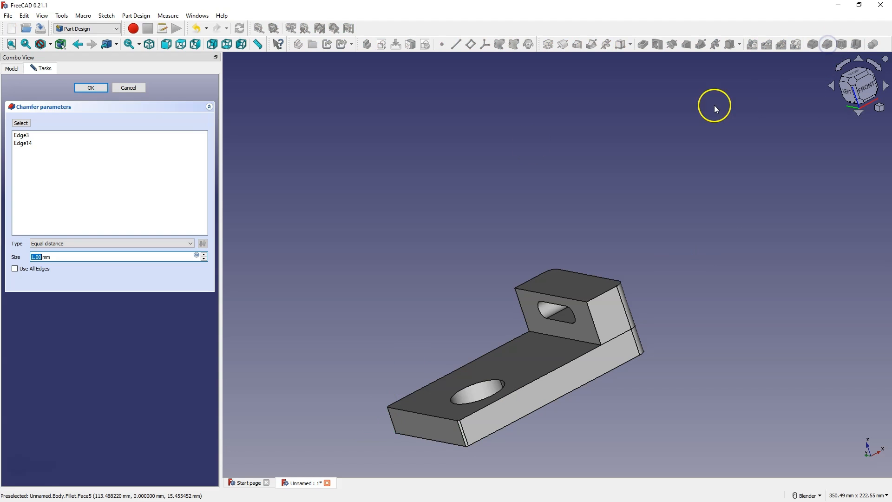
pyautogui.write('5')
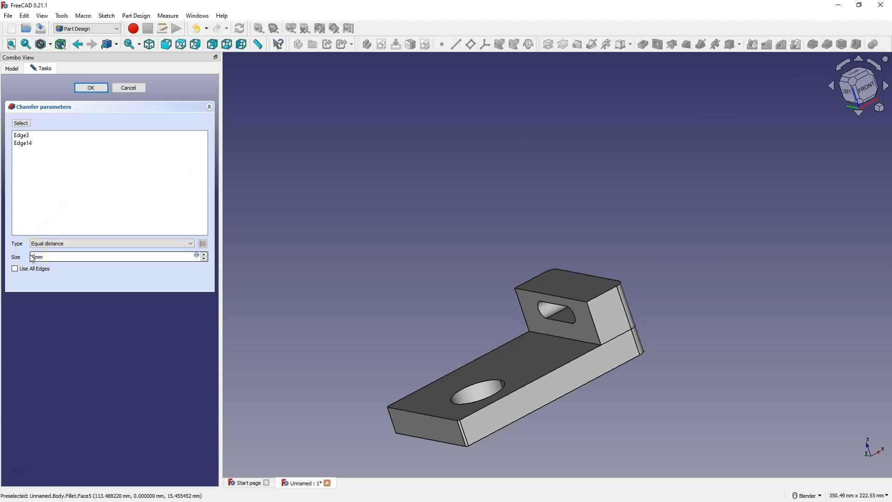
pyautogui.click(93, 88)
pyautogui.scroll(-2, 358, 131)
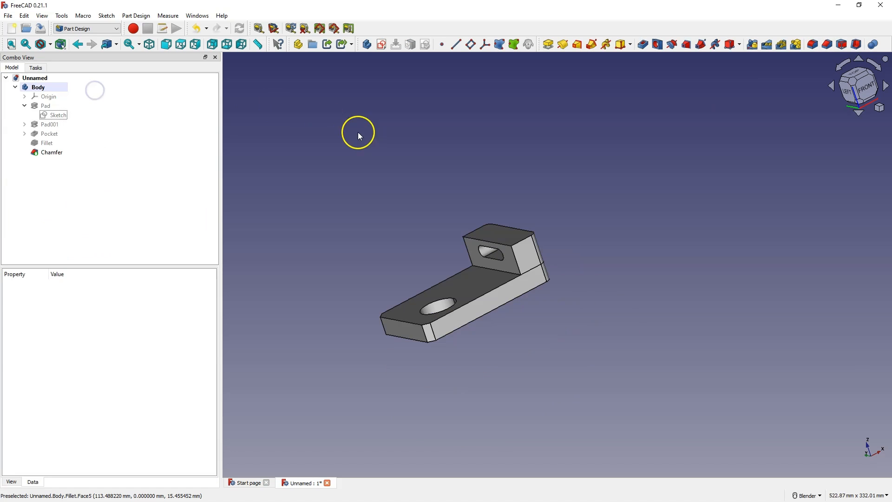
pyautogui.moveTo(460, 176); pyautogui.dragTo(491, 189, button='middle')
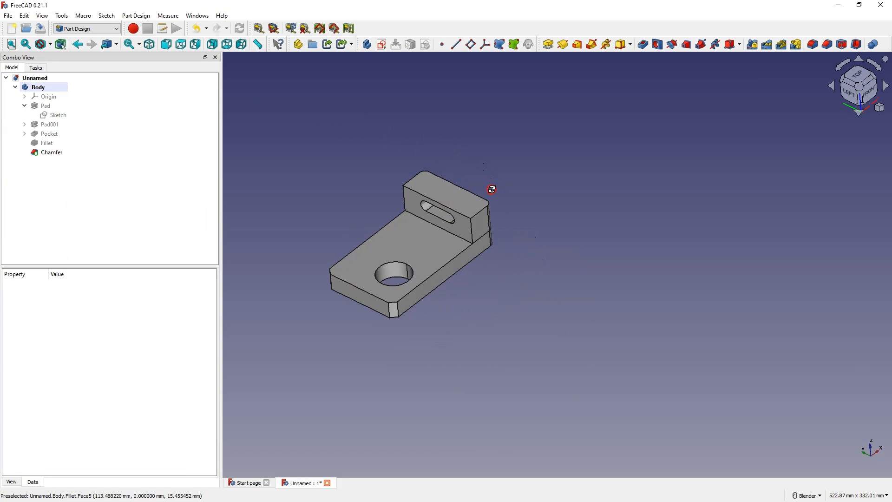
pyautogui.click(150, 44)
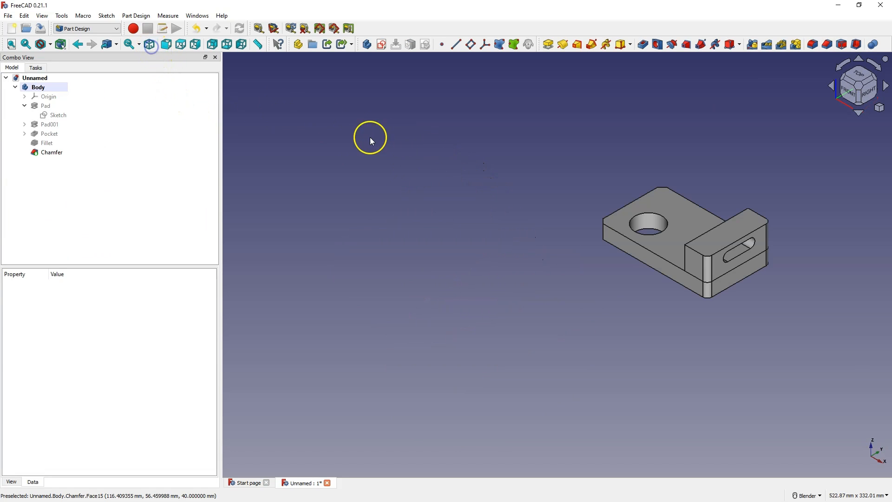
pyautogui.scroll(5, 796, 229)
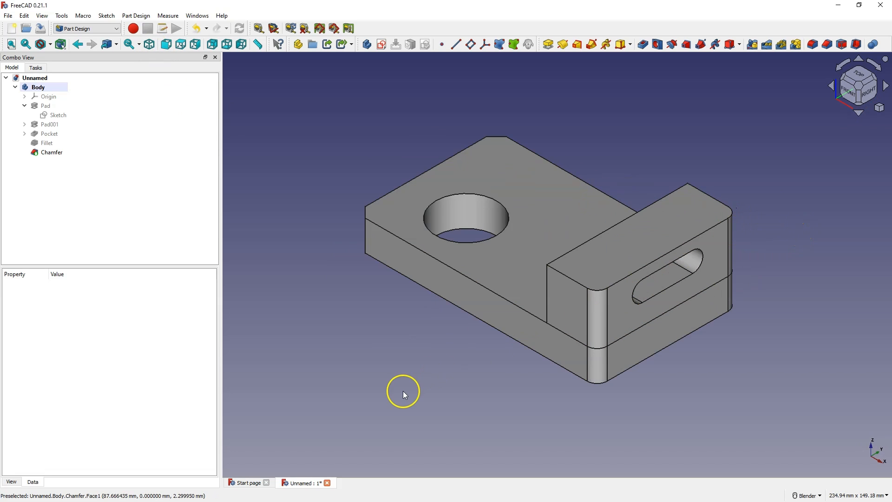
# Step: Create a new document and start a body sketch on the XZ plane
pyautogui.click(12, 29)
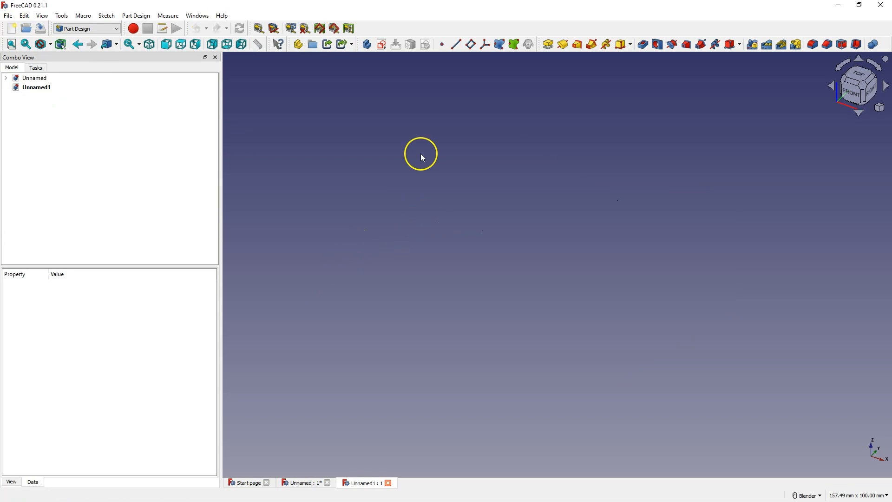
pyautogui.click(382, 45)
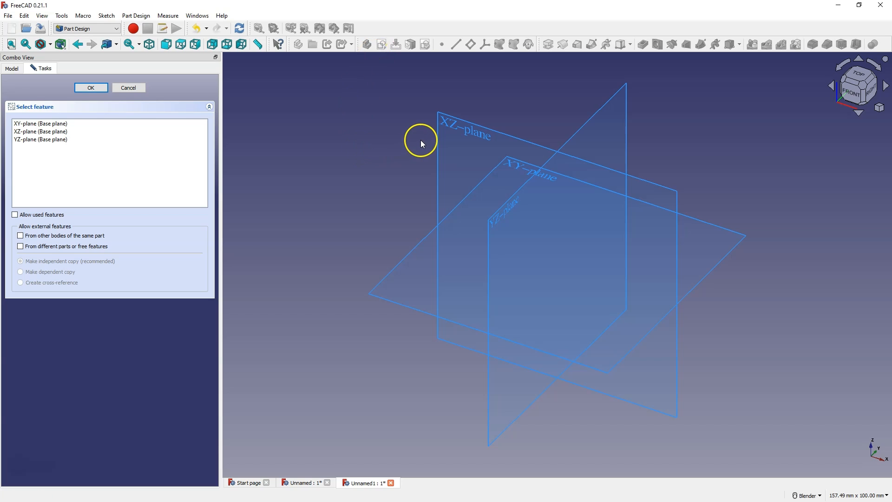
pyautogui.click(453, 126)
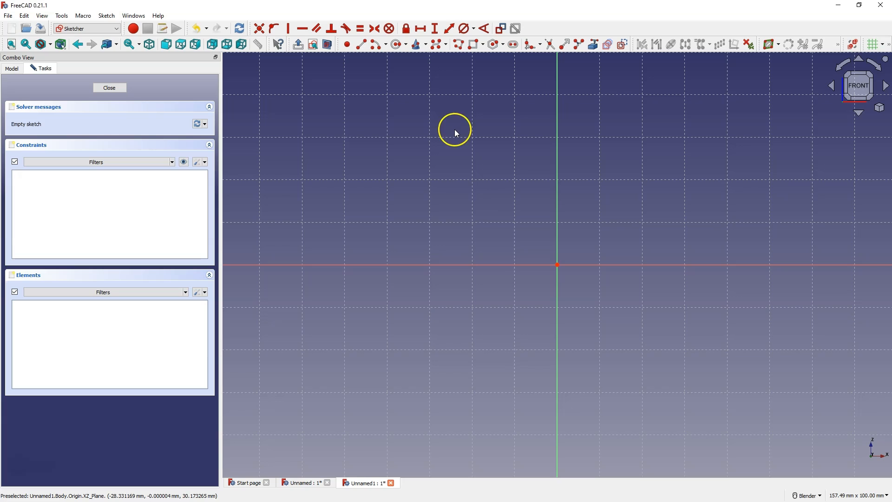
# Step: Sketch a rectangle about 26 by 35 mm to the right of the vertical axis, with its bottom edge on the horizontal axis
pyautogui.click(474, 47)
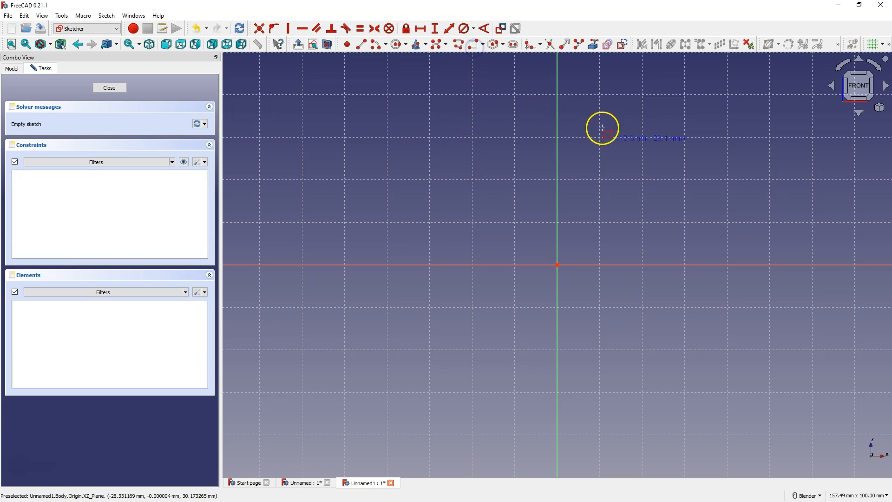
pyautogui.click(647, 265)
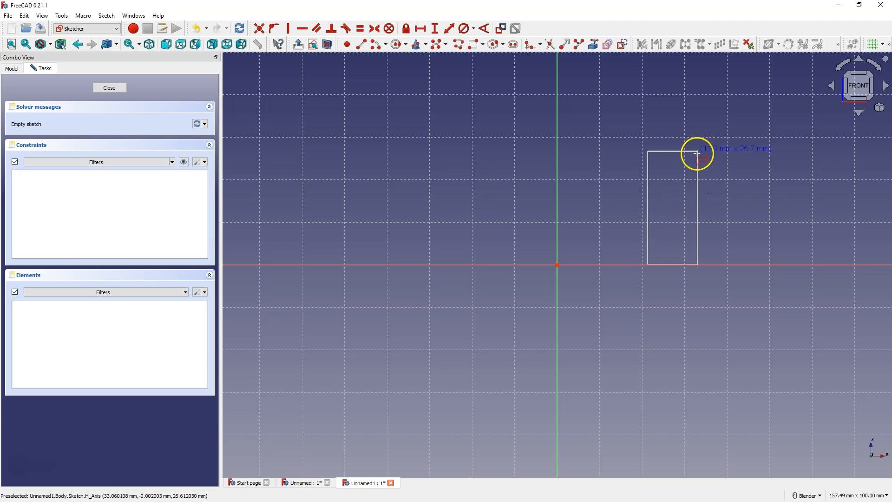
pyautogui.click(757, 116)
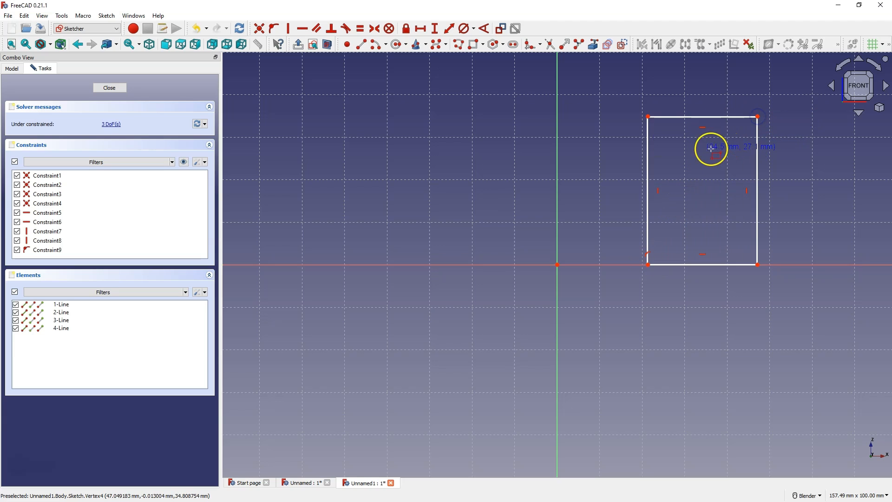
# Step: Constrain the rectangle's width to 30 mm and the horizontal distance from the origin to its lower-left corner to 20 mm
pyautogui.click(420, 28)
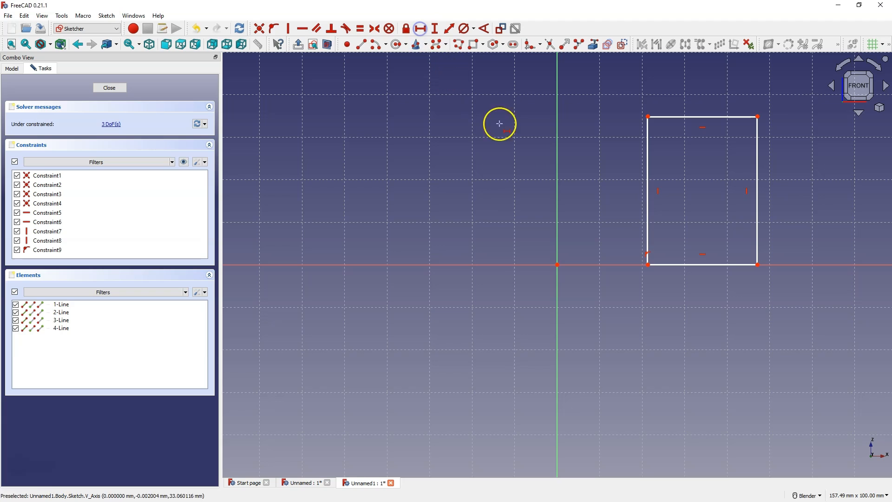
pyautogui.click(720, 263)
pyautogui.write('30')
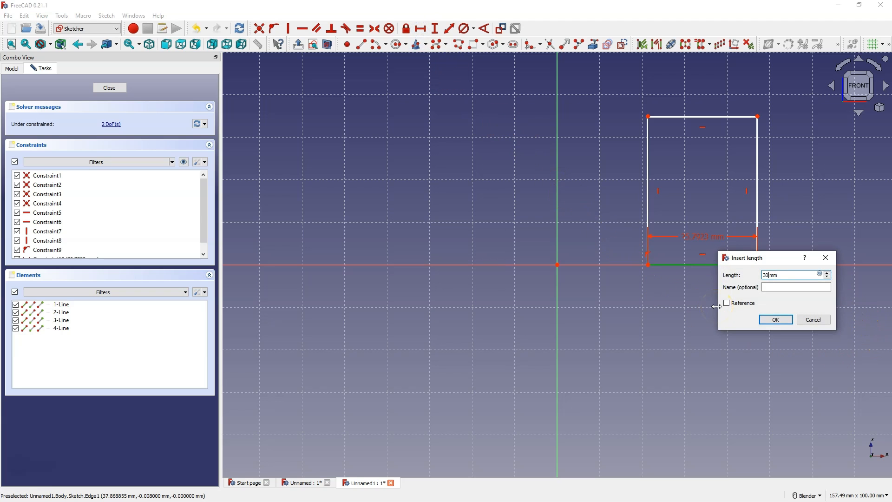
pyautogui.press('Return')
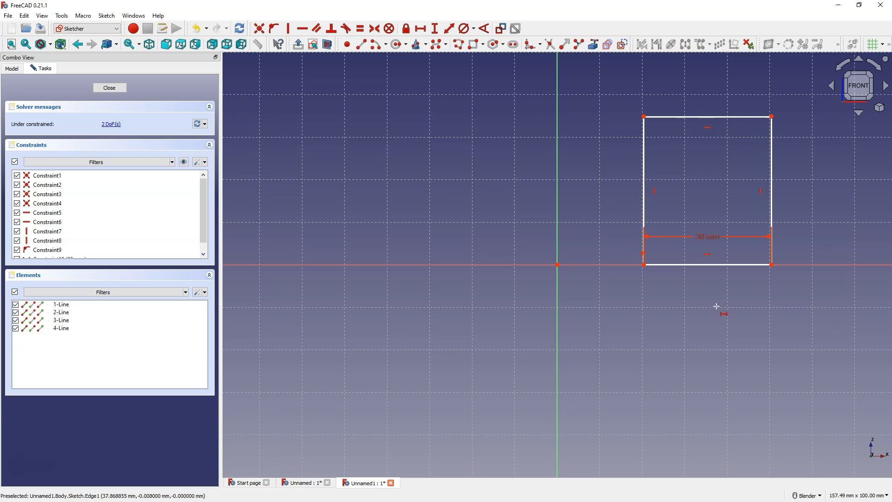
pyautogui.click(557, 264)
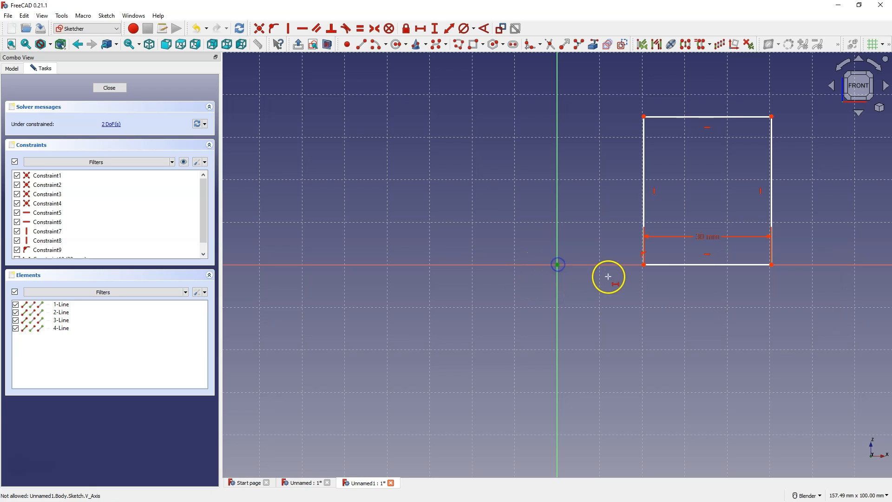
pyautogui.click(644, 265)
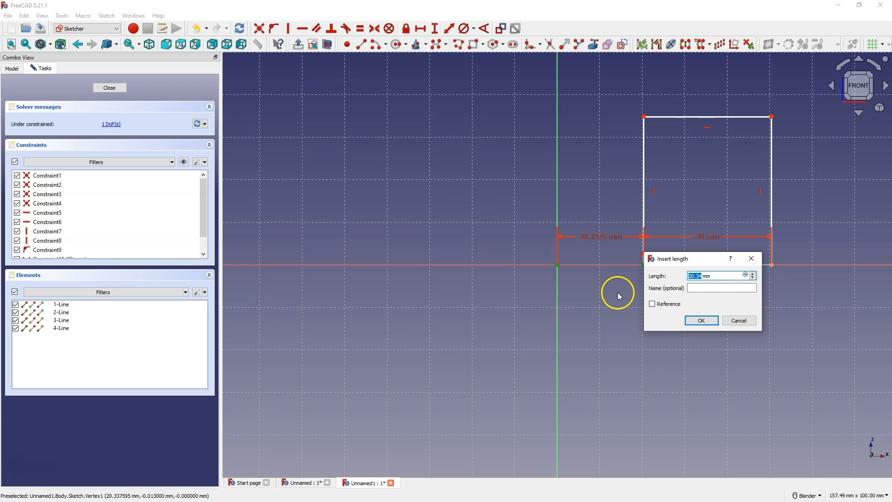
pyautogui.write('20')
pyautogui.press('Return')
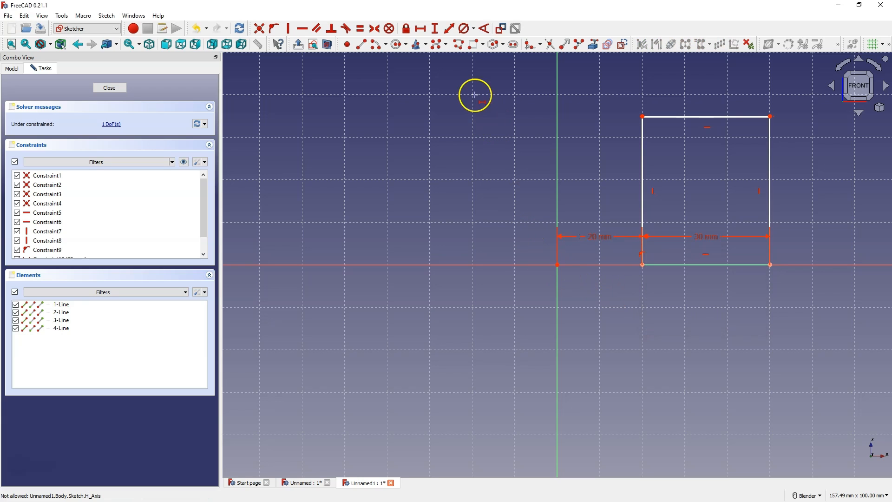
# Step: Constrain the rectangle's height to 40 mm
pyautogui.click(434, 29)
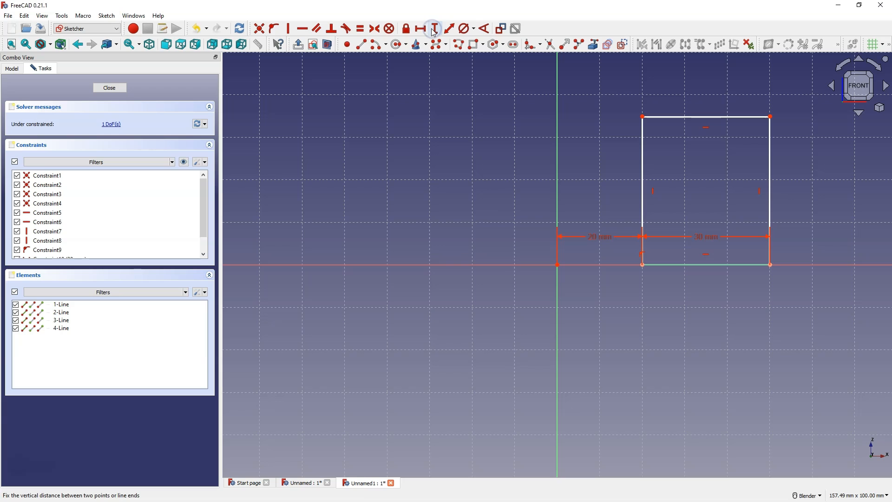
pyautogui.click(770, 169)
pyautogui.write('40')
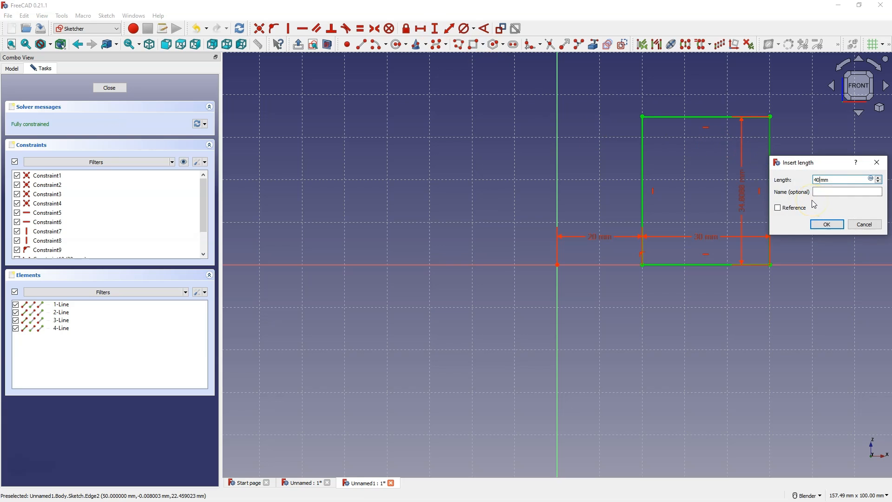
pyautogui.press('Return')
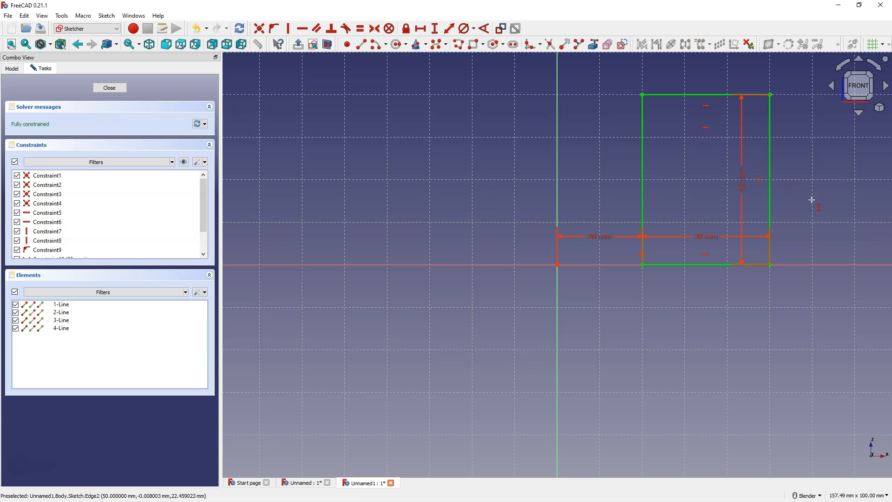
pyautogui.rightClick(600, 168)
pyautogui.click(492, 124)
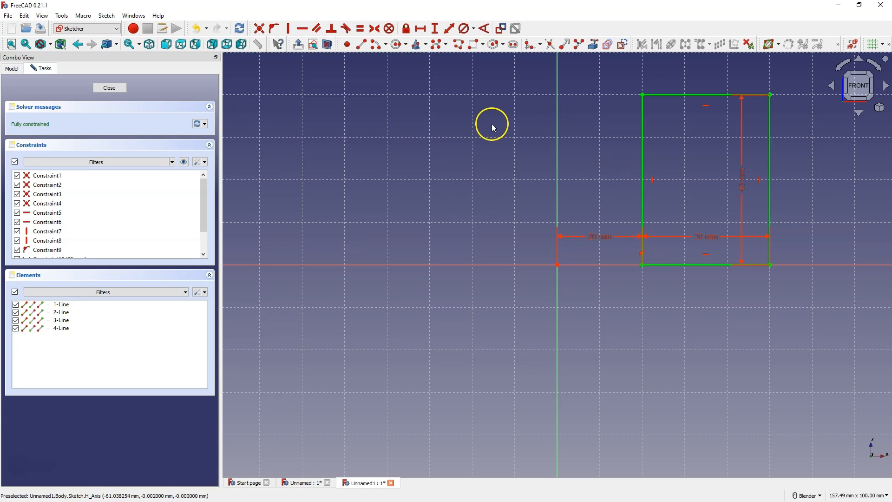
# Step: Sketch a circle about 21.5 mm in diameter centred on the rectangle's left edge, and slide its centre slightly along that edge
pyautogui.click(397, 44)
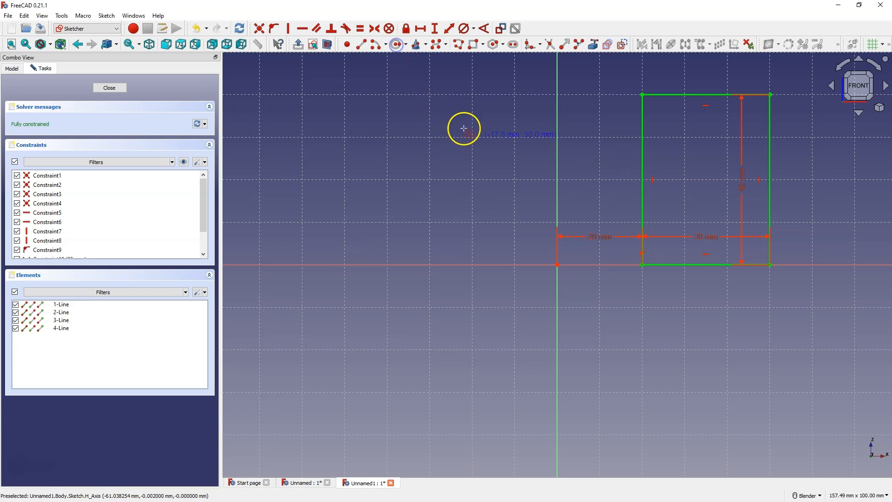
pyautogui.click(642, 170)
pyautogui.click(680, 191)
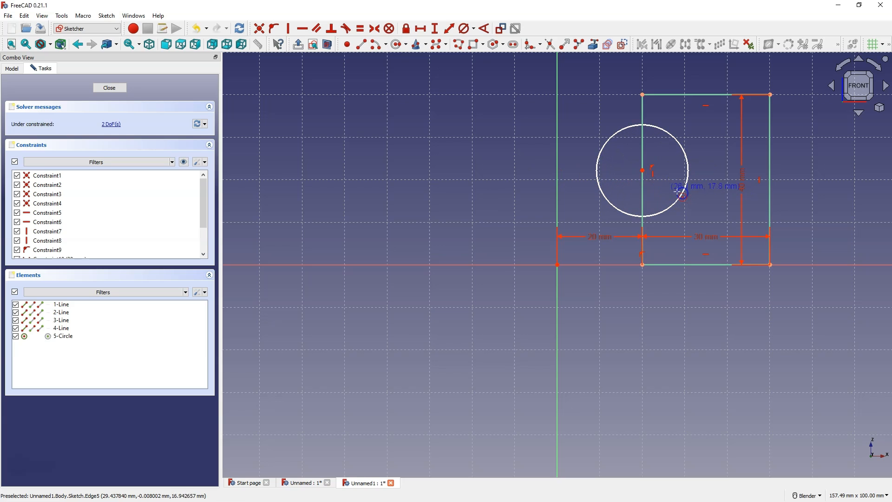
pyautogui.rightClick(548, 141)
pyautogui.click(644, 171)
pyautogui.moveTo(644, 173)
pyautogui.mouseDown()
pyautogui.moveTo(645, 239)
pyautogui.moveTo(647, 143)
pyautogui.moveTo(651, 200)
pyautogui.moveTo(647, 175)
pyautogui.mouseUp()
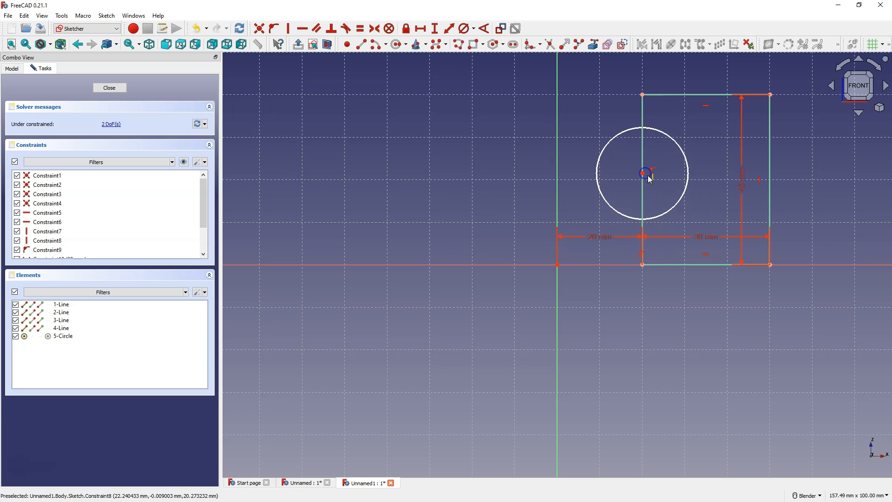
# Step: Constrain the circle's diameter to 25 mm
pyautogui.click(665, 136)
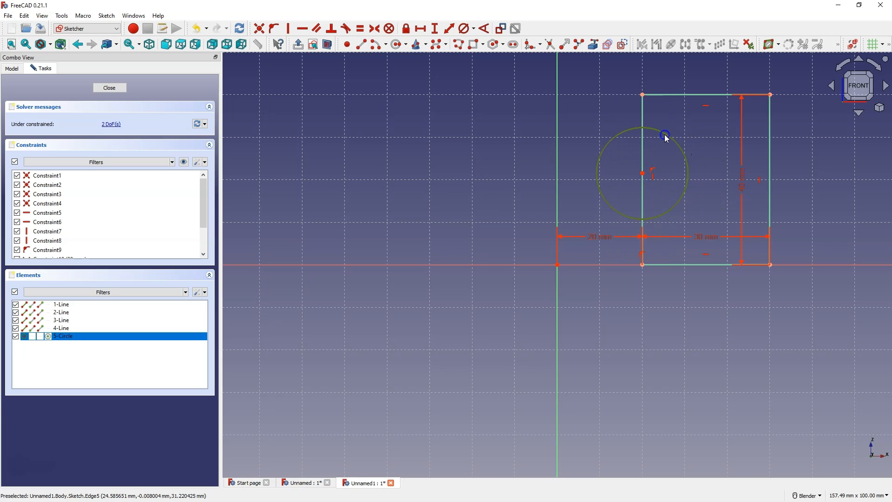
pyautogui.click(465, 28)
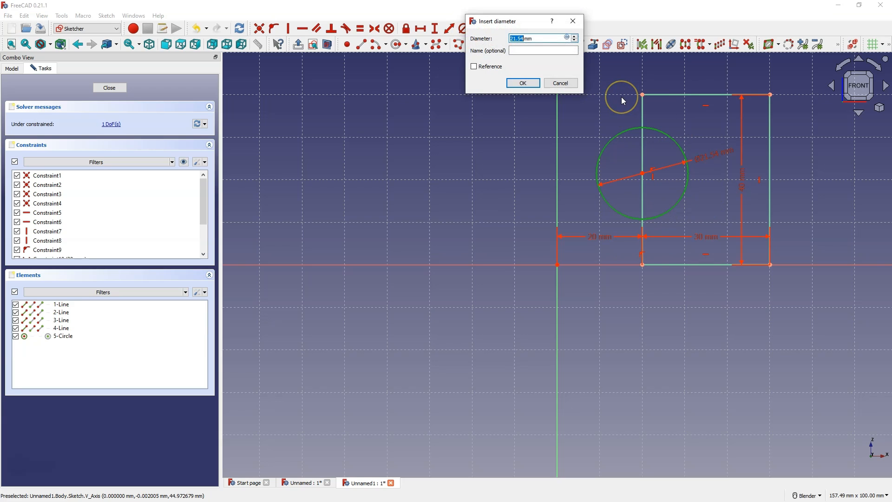
pyautogui.write('25')
pyautogui.press('Return')
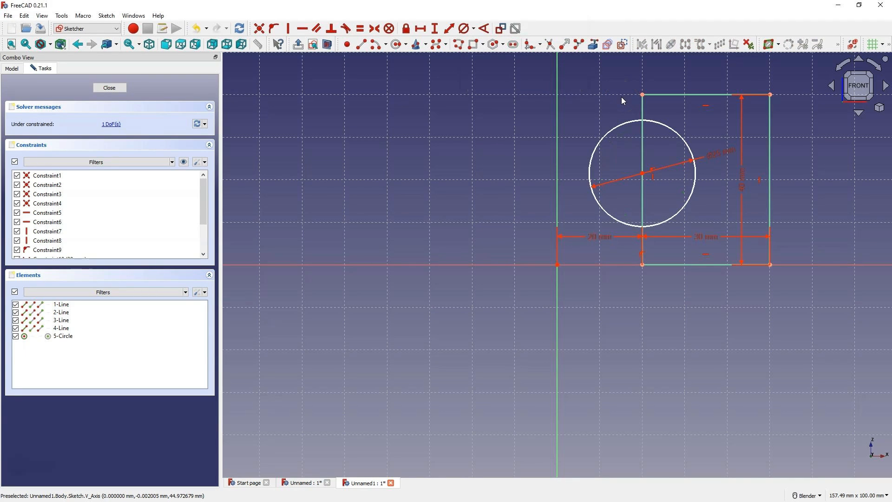
# Step: Constrain the circle's centre symmetrically between the upper and lower endpoints of the rectangle's left edge
pyautogui.moveTo(642, 173); pyautogui.dragTo(644, 174)
pyautogui.click(560, 152)
pyautogui.click(601, 310)
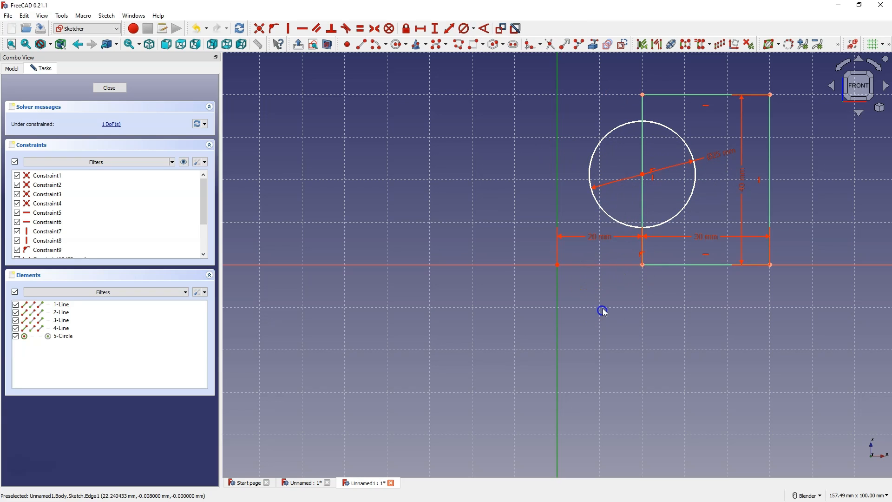
pyautogui.click(495, 170)
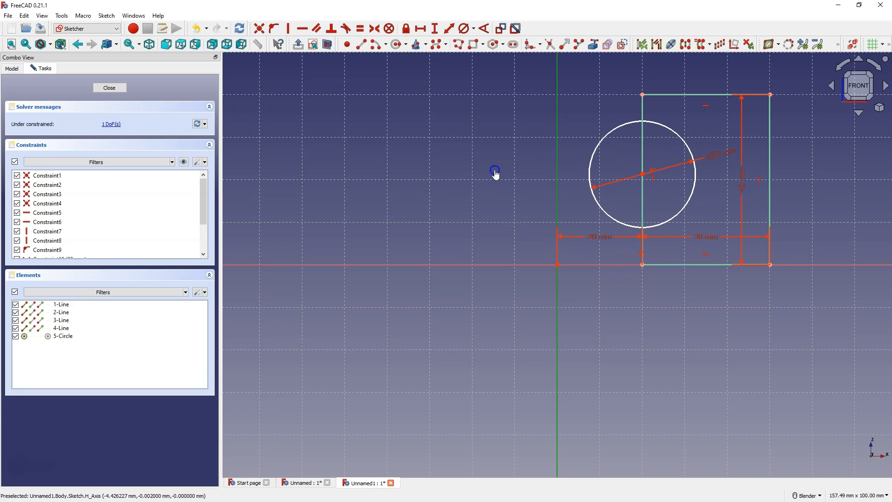
pyautogui.click(642, 266)
pyautogui.click(643, 94)
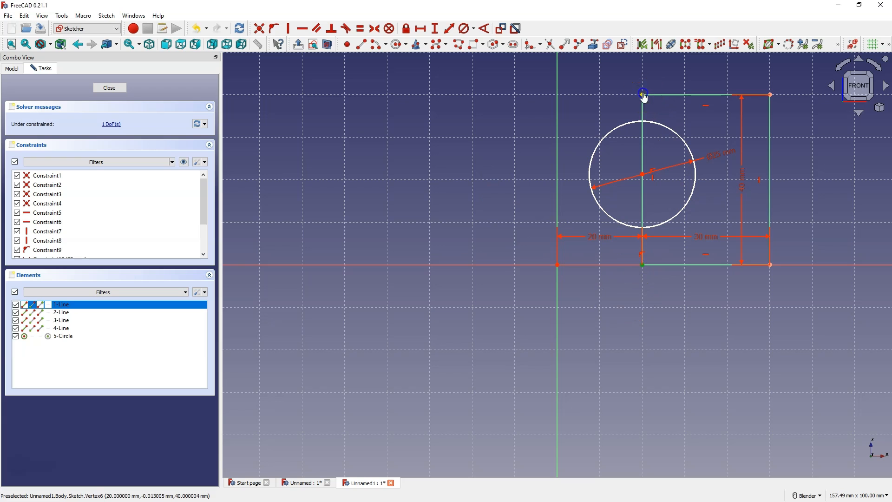
pyautogui.click(643, 175)
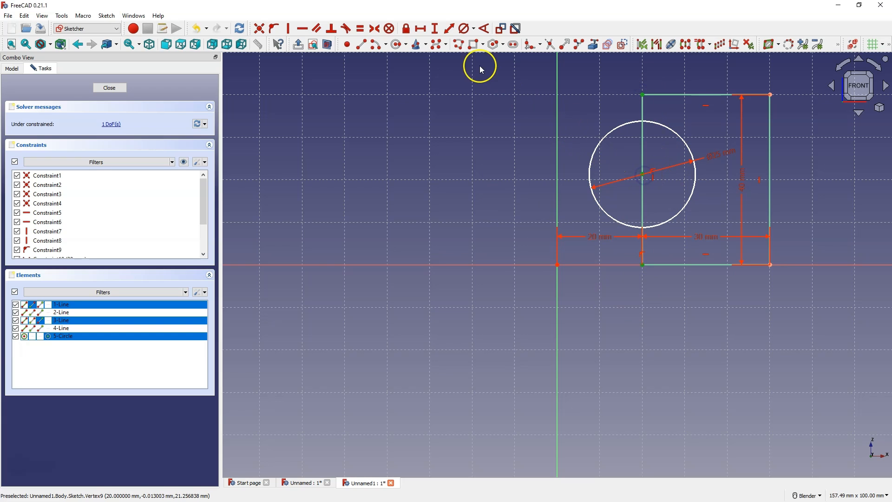
pyautogui.click(374, 29)
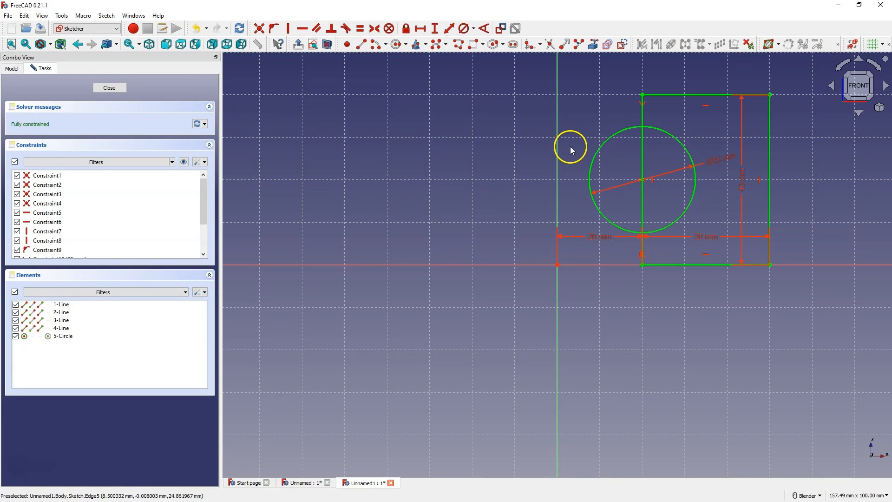
# Step: Trim away the circle's outer half and the portion of the rectangle's left edge that lies inside the circle
pyautogui.click(553, 48)
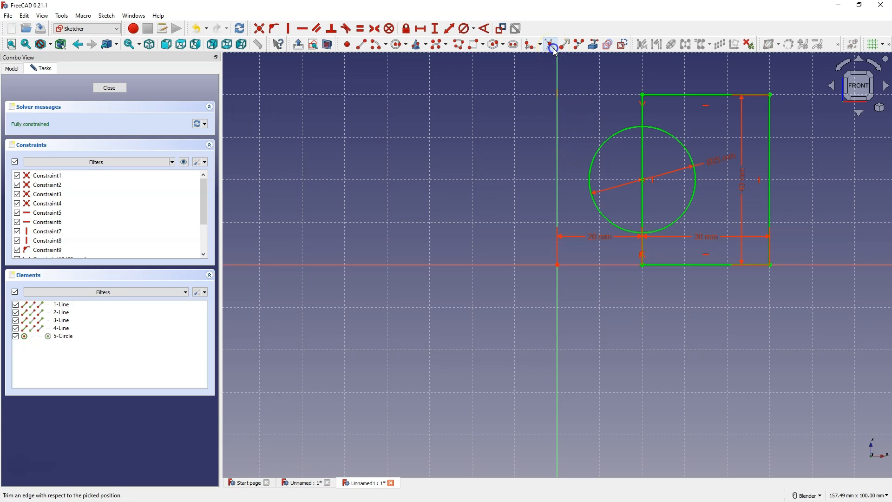
pyautogui.click(615, 134)
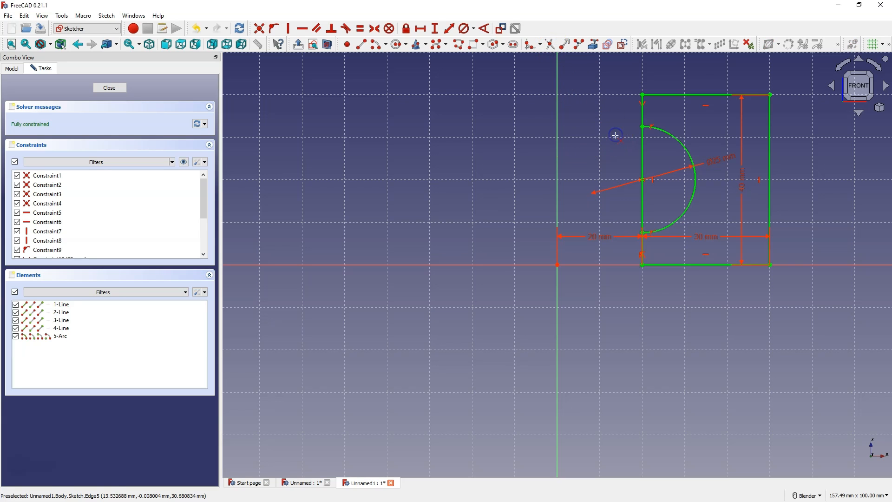
pyautogui.click(642, 149)
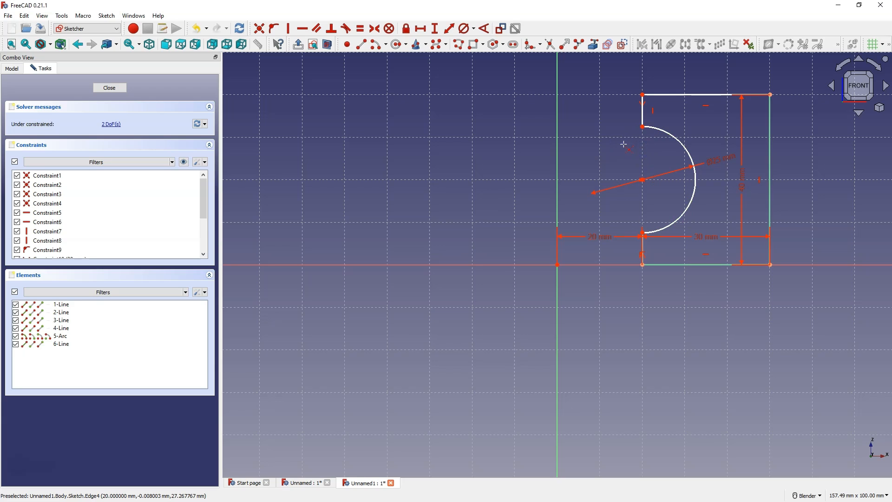
pyautogui.rightClick(624, 145)
pyautogui.click(596, 151)
# Step: Identify the under-constrained elements, test the arc's upper endpoint, and constrain the arc's centre vertically to the profile's lower-left corner
pyautogui.click(110, 125)
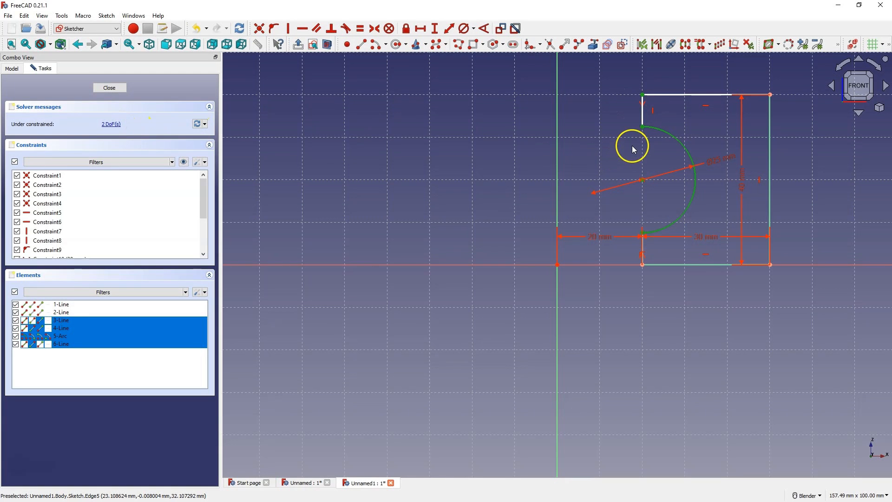
pyautogui.moveTo(642, 127); pyautogui.dragTo(611, 148)
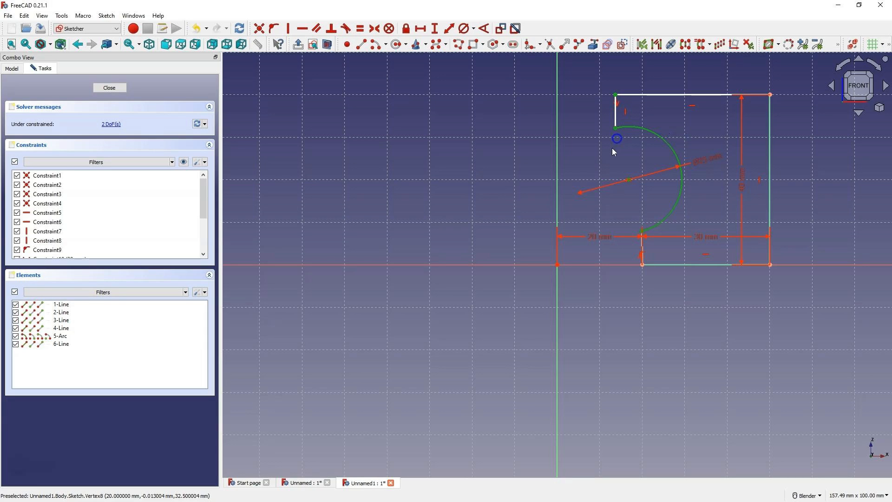
pyautogui.click(629, 180)
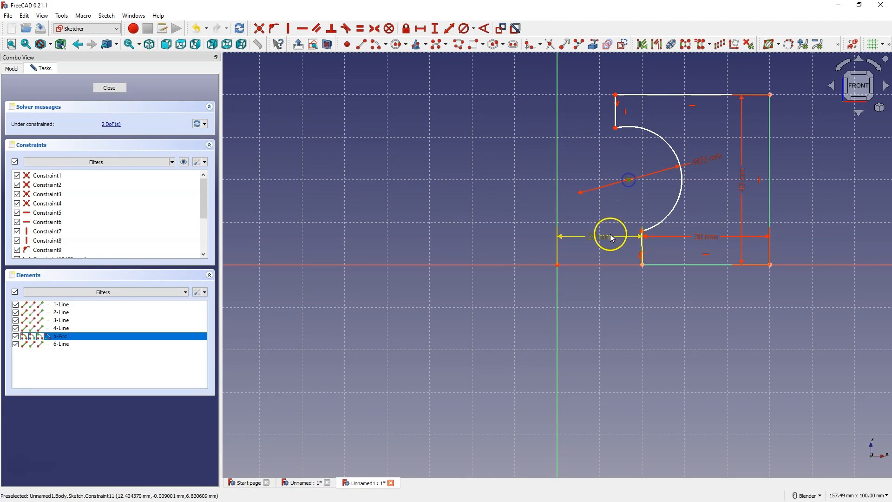
pyautogui.click(643, 265)
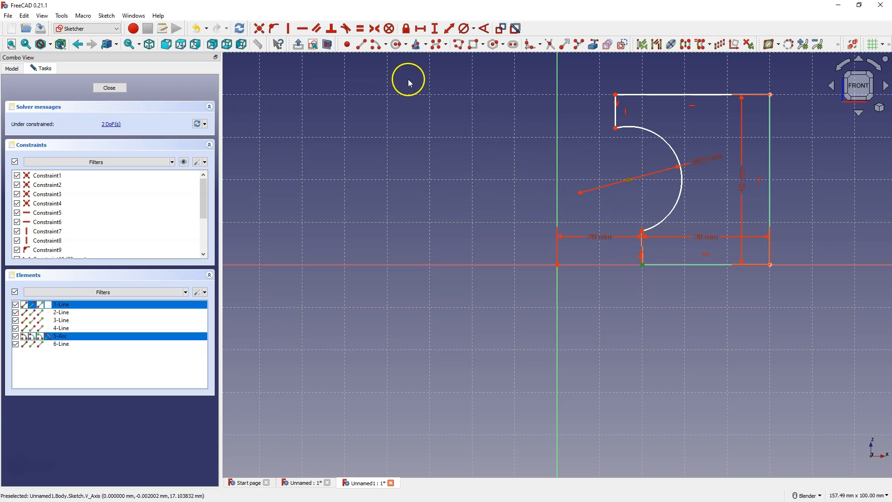
pyautogui.click(290, 29)
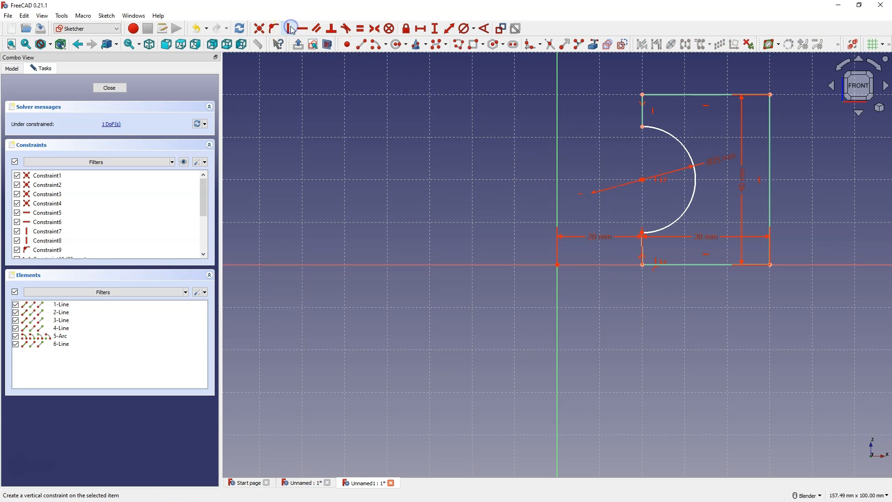
# Step: Reposition the 20 mm and 30 mm horizontal dimensions below the profile so they clear the geometry
pyautogui.scroll(5, 644, 243)
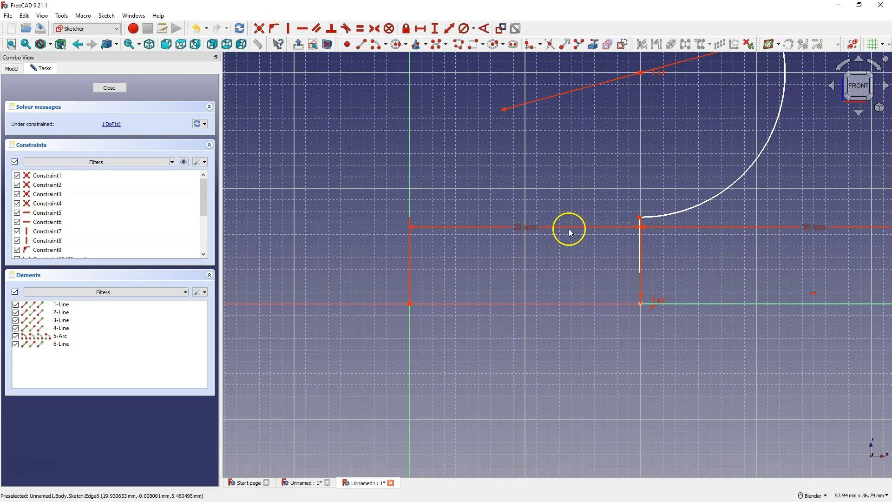
pyautogui.moveTo(540, 223); pyautogui.dragTo(544, 416)
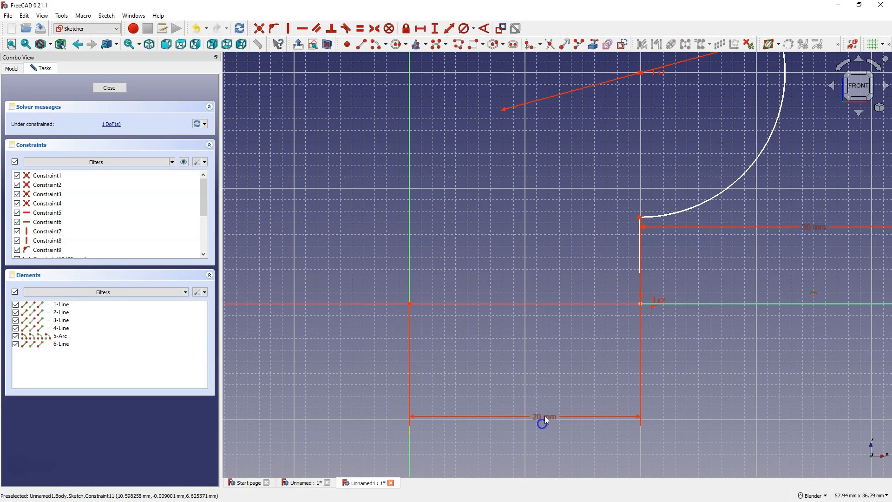
pyautogui.moveTo(816, 226); pyautogui.dragTo(798, 390)
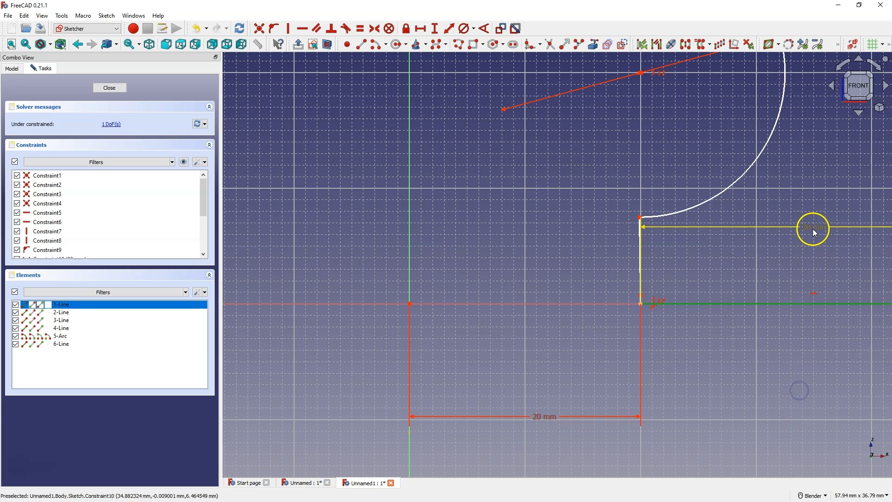
pyautogui.moveTo(812, 228); pyautogui.dragTo(798, 417)
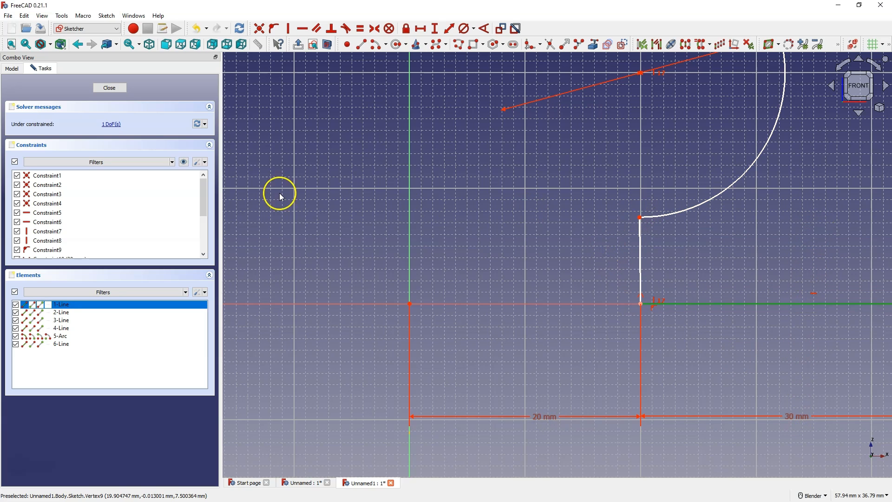
# Step: Find the remaining free elements by shifting the arc's lower endpoint, and constrain the short line below the arc to be vertical
pyautogui.click(112, 124)
pyautogui.moveTo(644, 214); pyautogui.dragTo(664, 227)
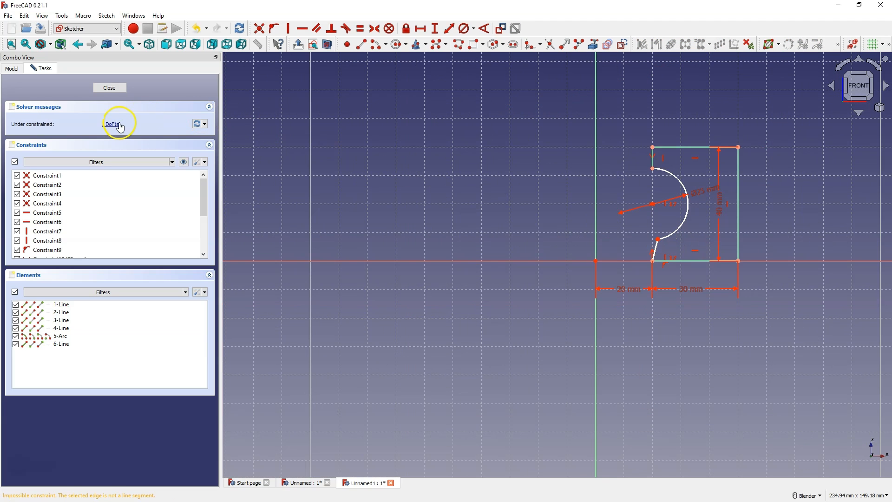
pyautogui.click(112, 124)
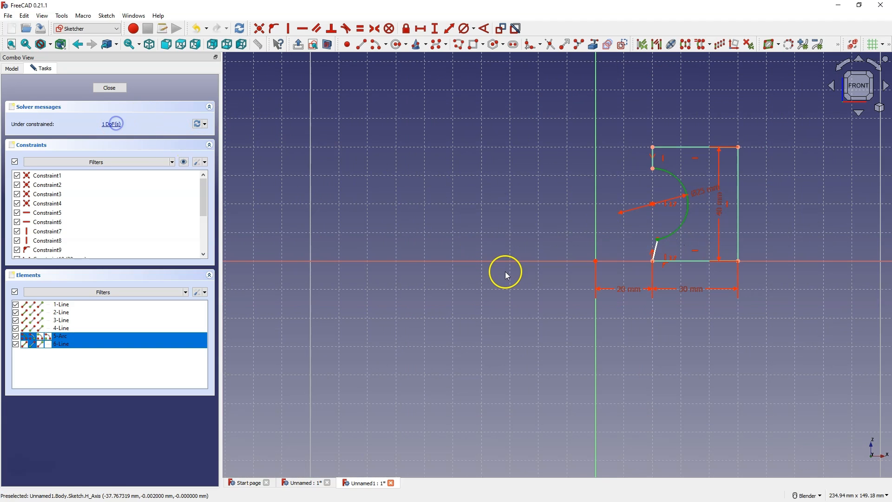
pyautogui.click(687, 242)
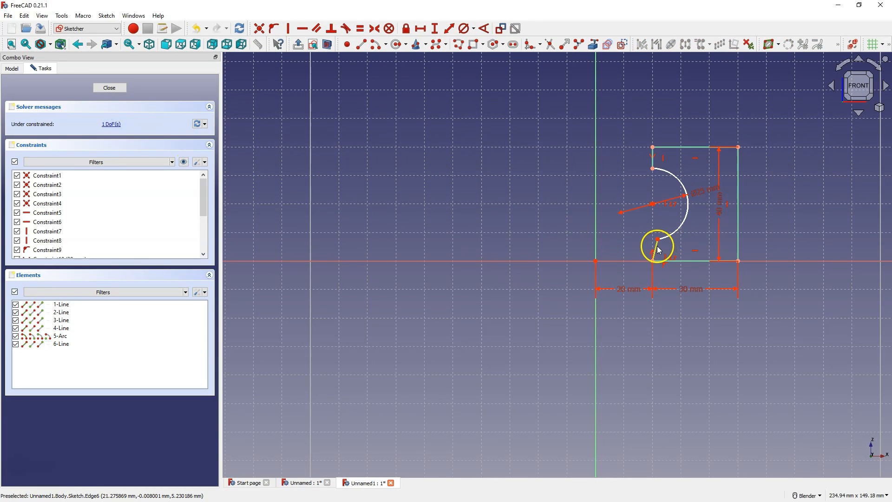
pyautogui.click(657, 246)
pyautogui.click(288, 27)
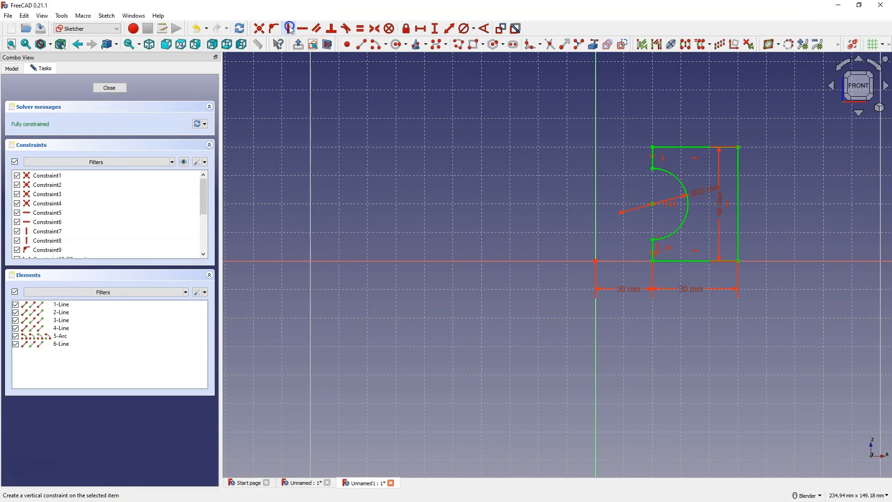
# Step: Close the sketch and start a 360° Revolution of the profile about the vertical sketch axis
pyautogui.scroll(2, 749, 179)
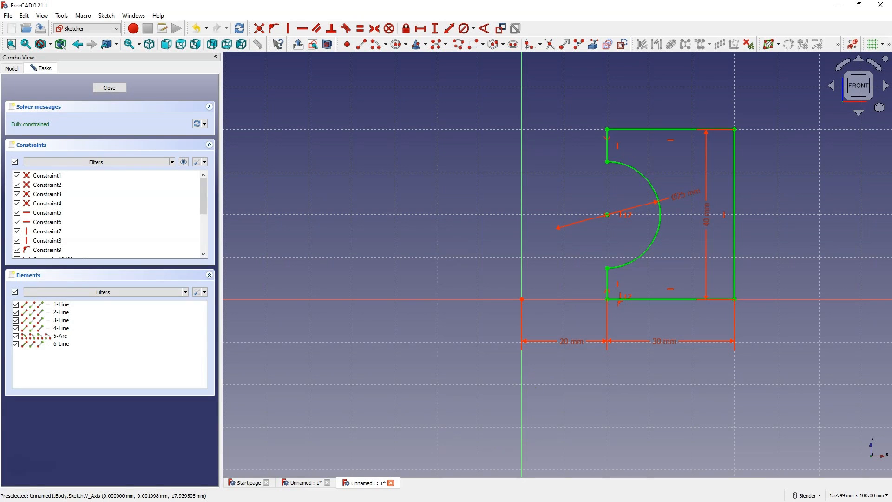
pyautogui.click(110, 88)
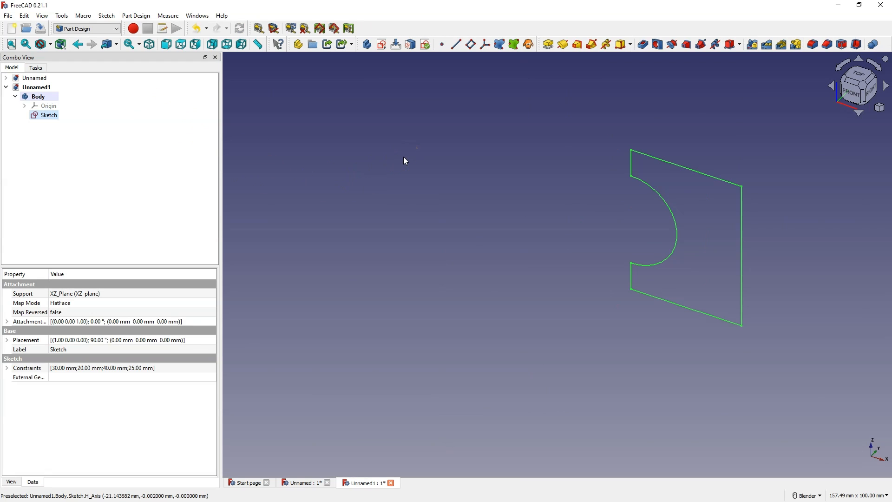
pyautogui.click(562, 45)
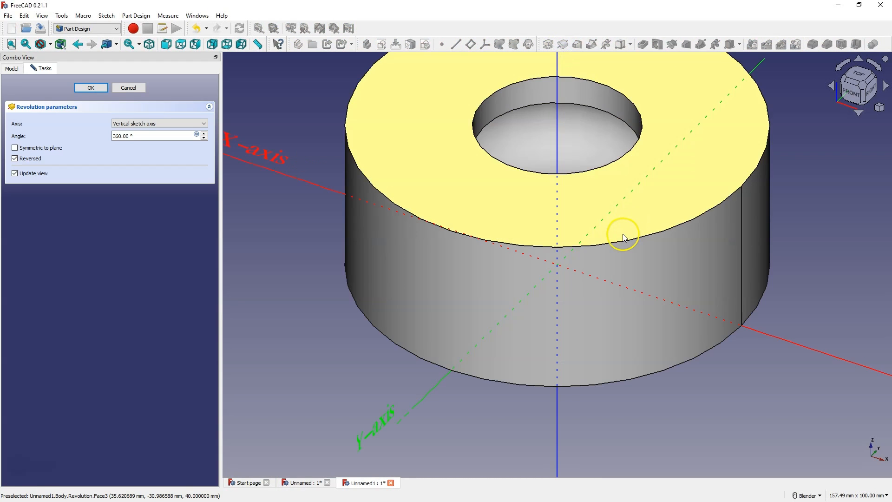
pyautogui.scroll(-5, 622, 233)
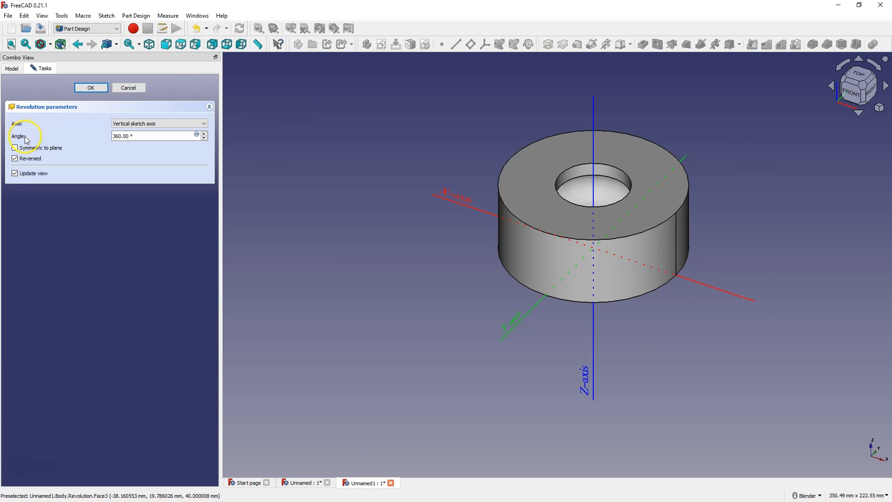
# Step: Try revolving the profile about the horizontal sketch axis and inspect the preview from another angle
pyautogui.click(197, 125)
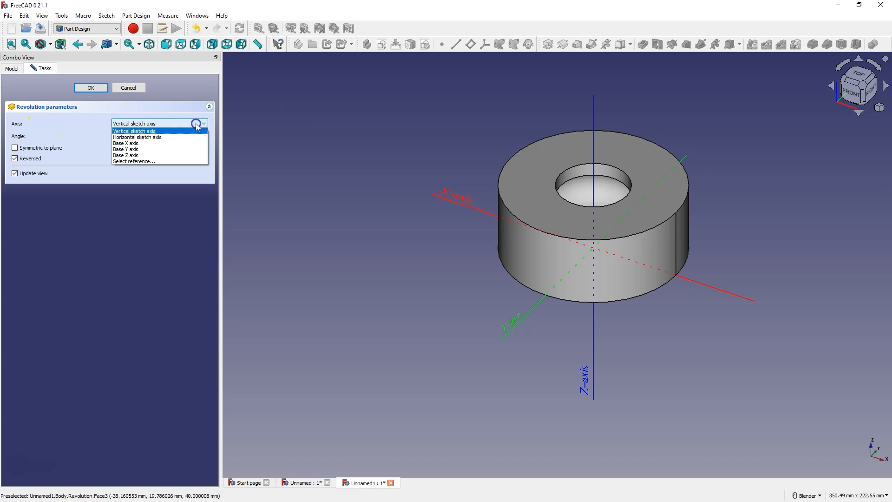
pyautogui.click(170, 137)
pyautogui.moveTo(438, 339)
pyautogui.mouseDown(button='middle')
pyautogui.moveTo(531, 347)
pyautogui.moveTo(629, 333)
pyautogui.moveTo(617, 326)
pyautogui.mouseUp(button='middle')
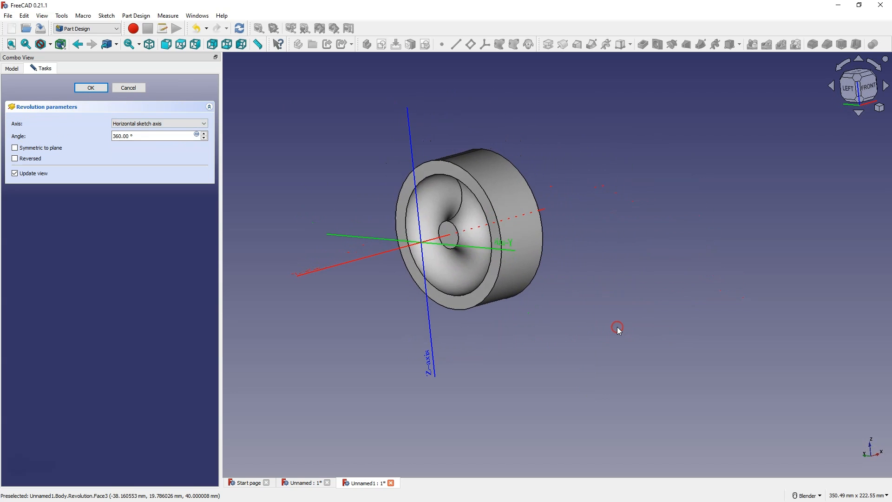
# Step: Set the revolution axis to the Base Z axis
pyautogui.click(172, 125)
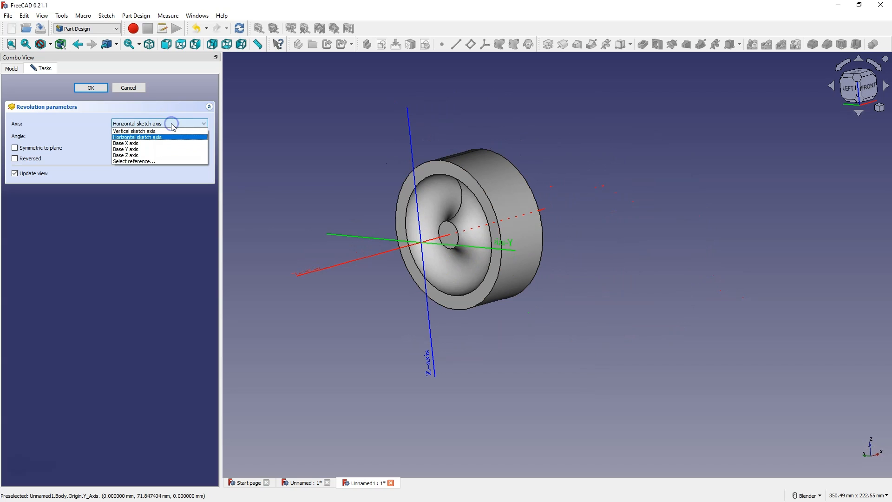
pyautogui.click(144, 155)
pyautogui.moveTo(538, 183); pyautogui.dragTo(561, 217, button='middle')
pyautogui.scroll(-3, 561, 217)
pyautogui.scroll(3, 395, 131)
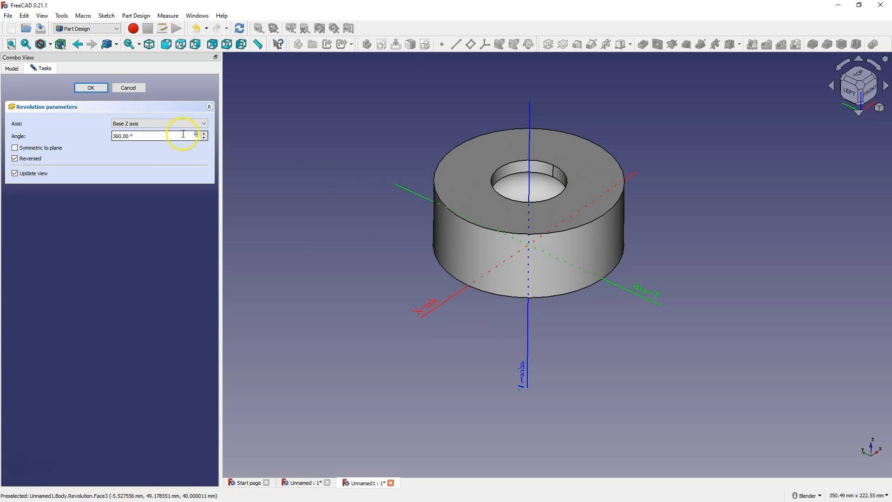
pyautogui.click(183, 123)
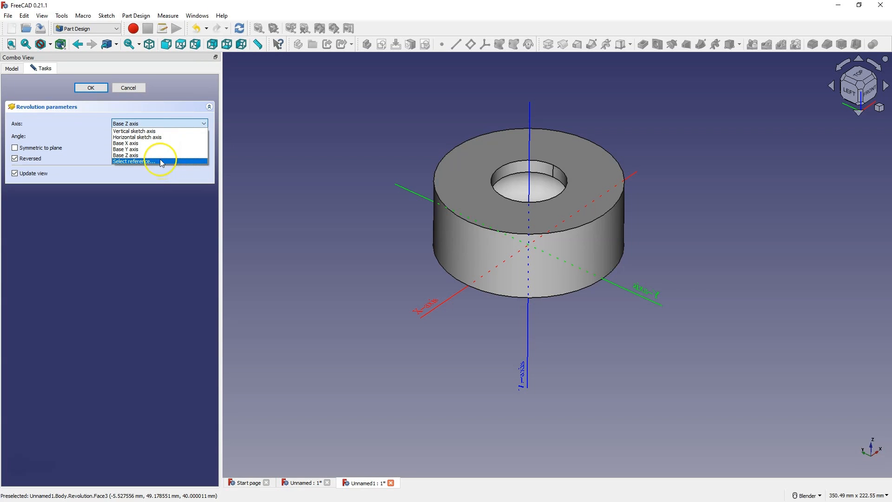
pyautogui.click(157, 156)
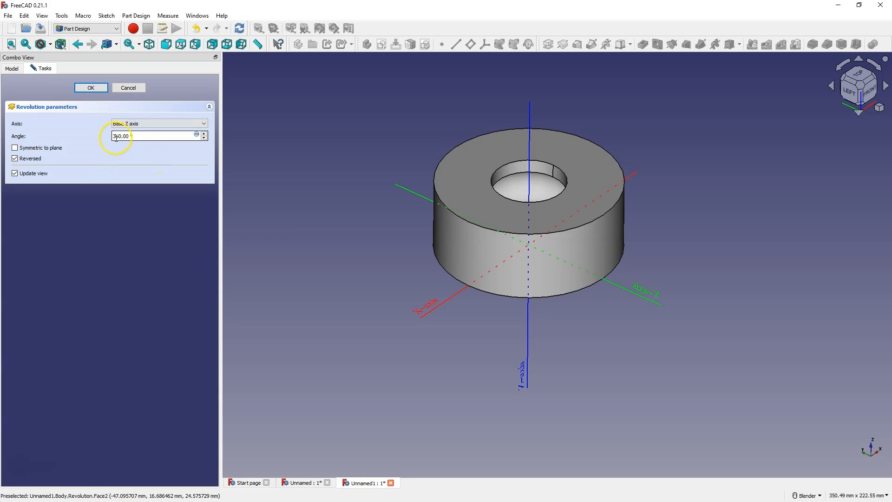
# Step: Set the revolution angle to 180° and accept the Revolution
pyautogui.click(119, 137)
pyautogui.press('BackSpace')
pyautogui.press('BackSpace')
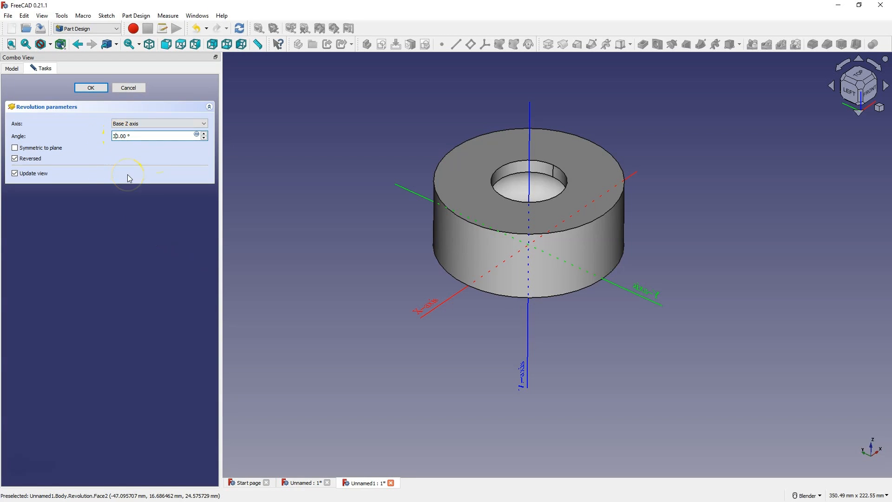
pyautogui.write('18')
pyautogui.click(108, 163)
pyautogui.moveTo(381, 264); pyautogui.dragTo(368, 251, button='middle')
pyautogui.scroll(-1, 367, 245)
pyautogui.scroll(3, 368, 229)
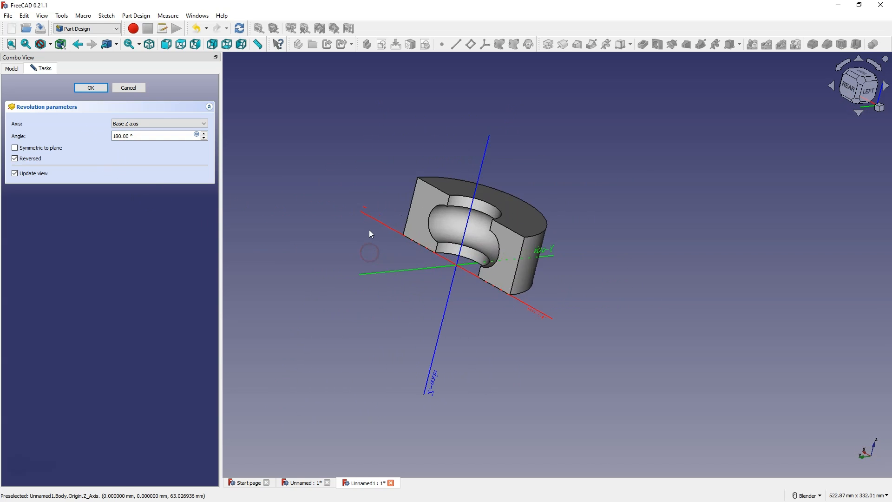
pyautogui.scroll(2, 547, 278)
pyautogui.moveTo(394, 213); pyautogui.dragTo(288, 298, button='middle')
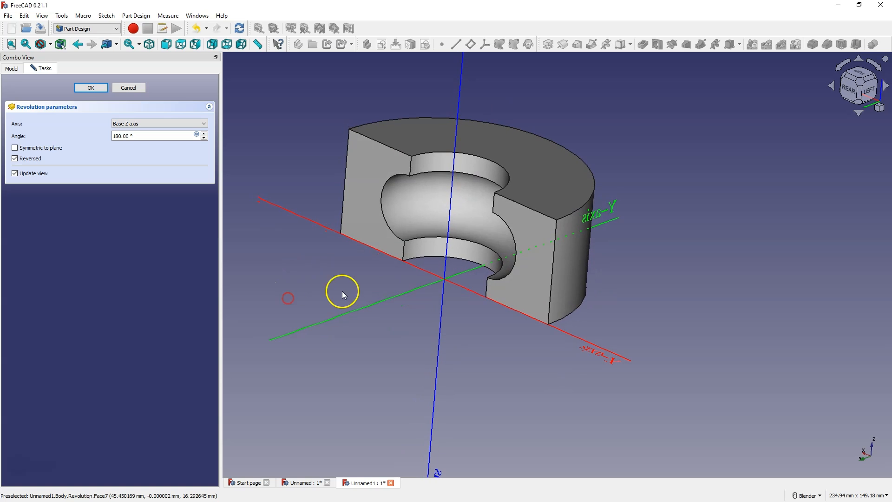
pyautogui.click(91, 88)
pyautogui.moveTo(434, 169); pyautogui.dragTo(361, 134, button='middle')
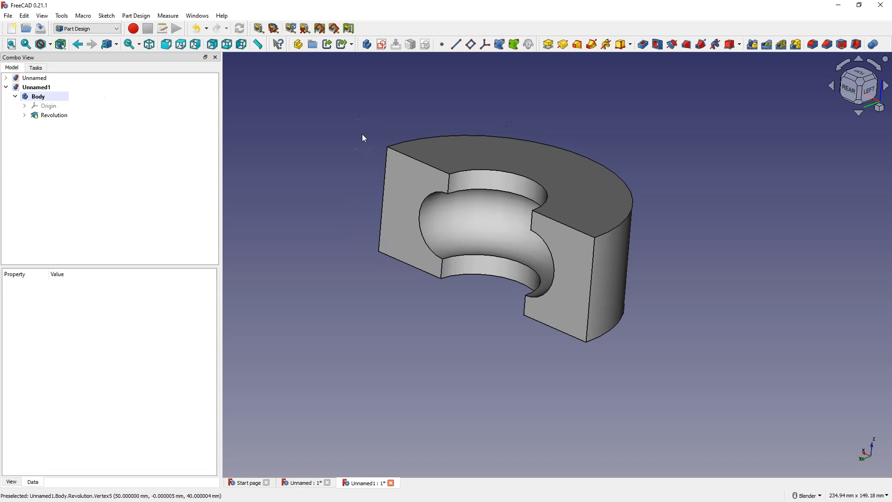
pyautogui.click(316, 318)
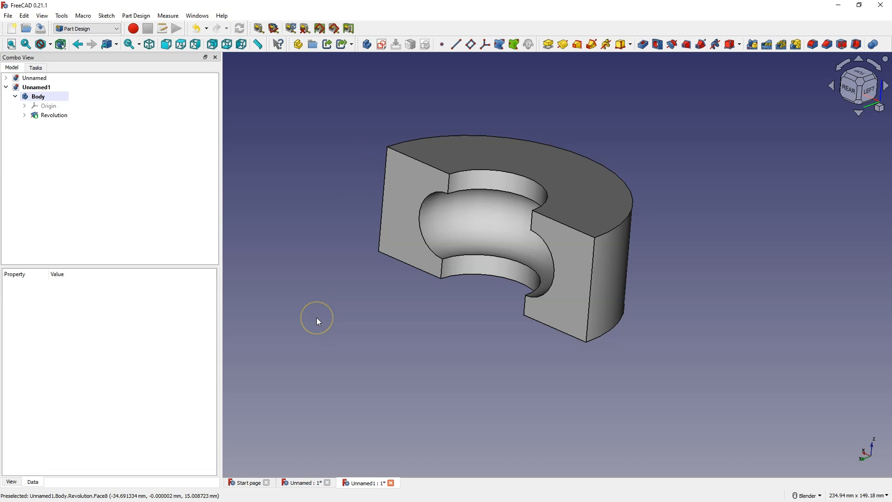
pyautogui.click(651, 153)
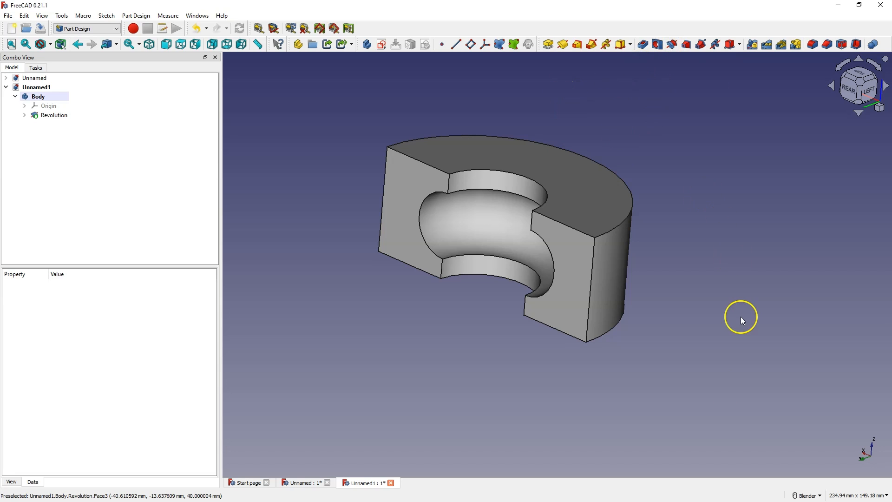
# Step: Create a sketch on the revolved part's flat cut face and link its outer vertical edge as external geometry
pyautogui.click(564, 260)
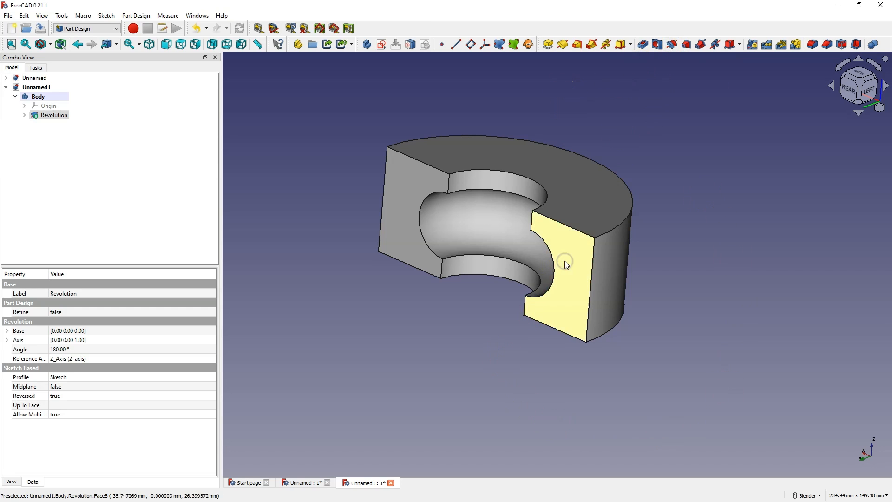
pyautogui.click(381, 44)
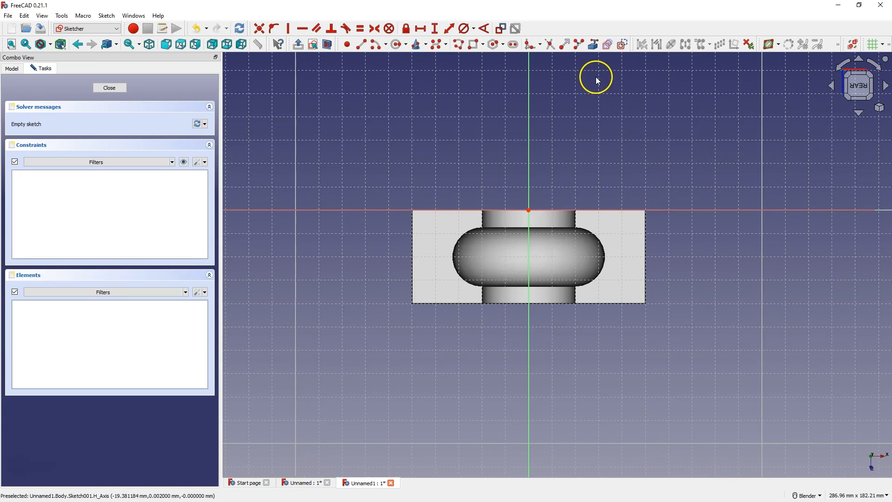
pyautogui.click(593, 44)
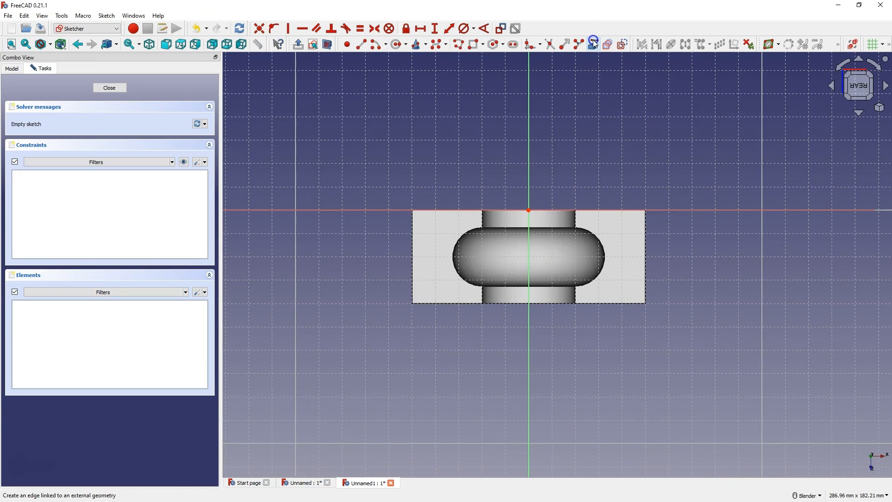
pyautogui.click(646, 250)
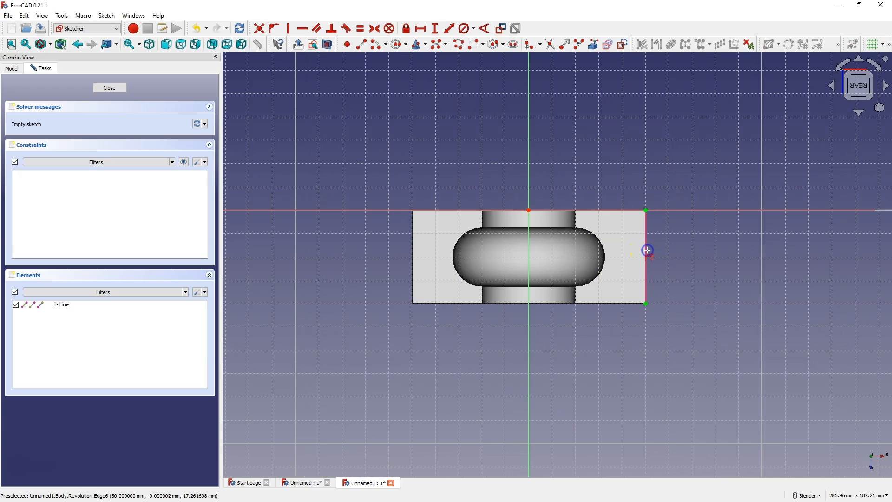
# Step: Draw a circle centred on the linked outer edge and constrain its diameter to 10 mm
pyautogui.click(395, 44)
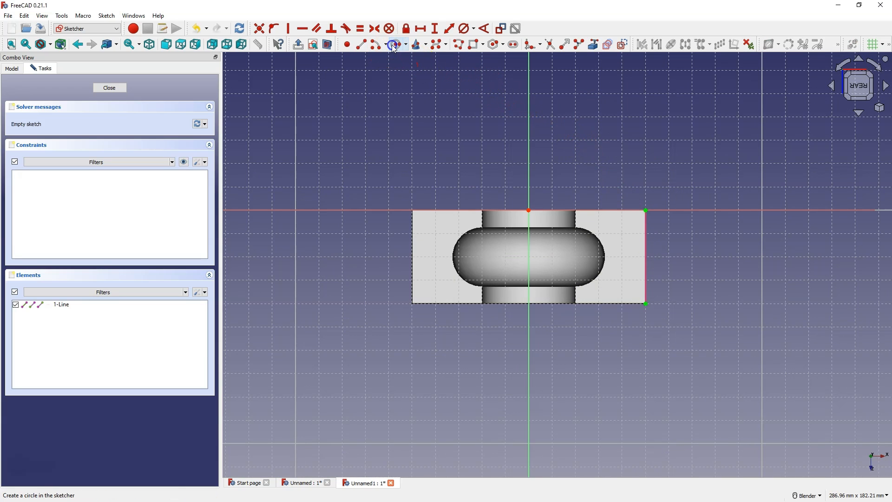
pyautogui.click(644, 256)
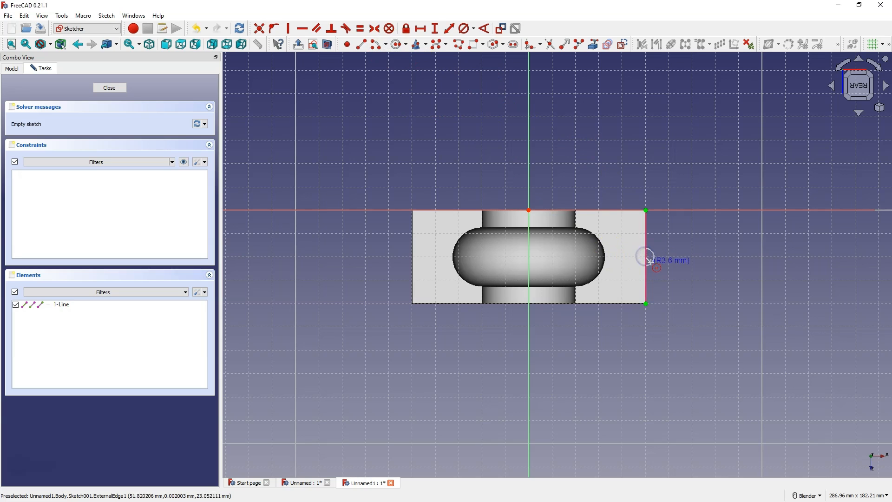
pyautogui.click(649, 261)
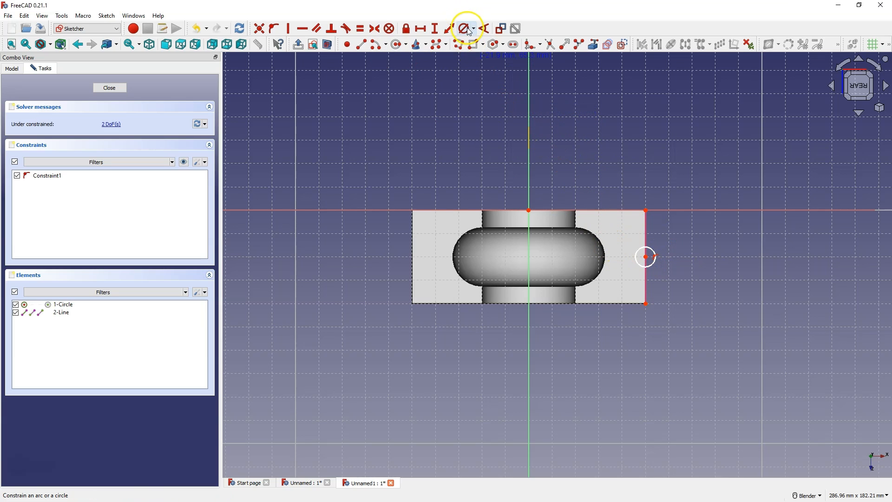
pyautogui.click(464, 28)
pyautogui.click(653, 247)
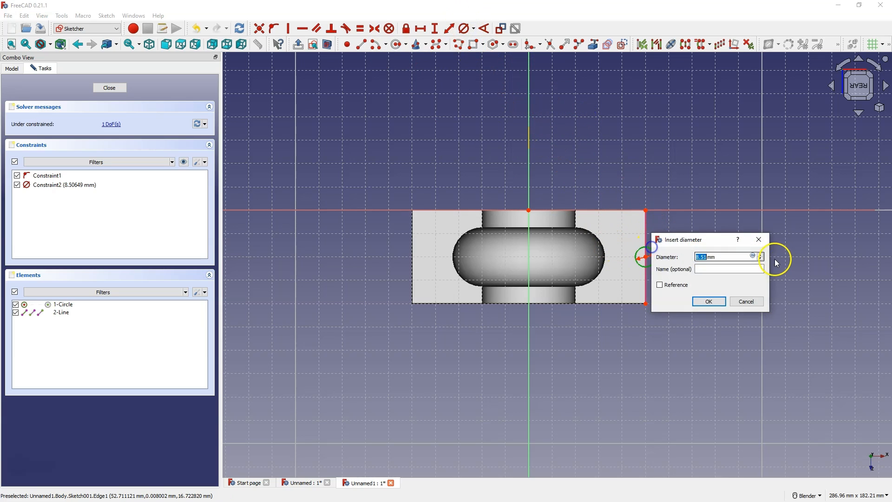
pyautogui.write('10')
pyautogui.press('Return')
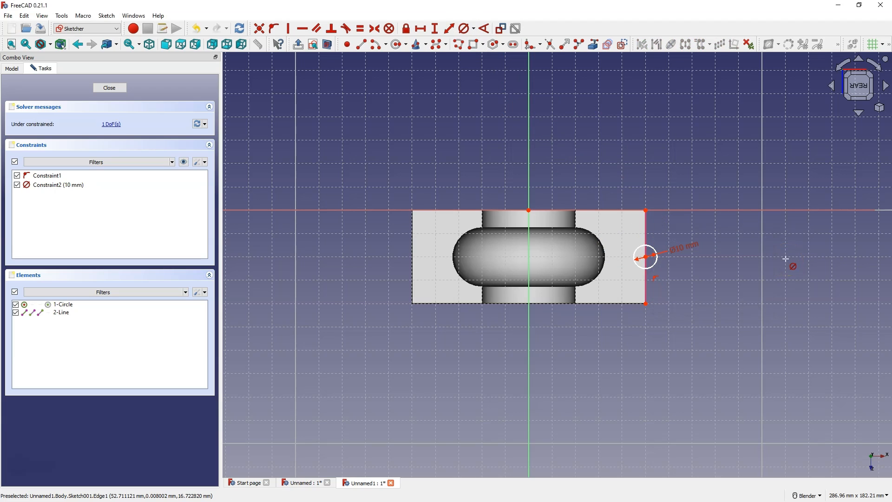
pyautogui.rightClick(698, 262)
# Step: Constrain the linked edge's two endpoints symmetric about the circle's centre and close the sketch
pyautogui.click(645, 305)
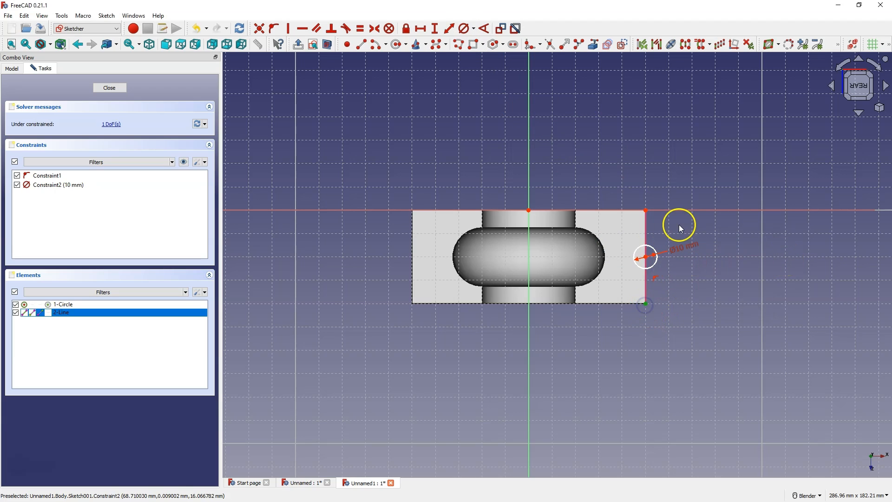
pyautogui.click(645, 210)
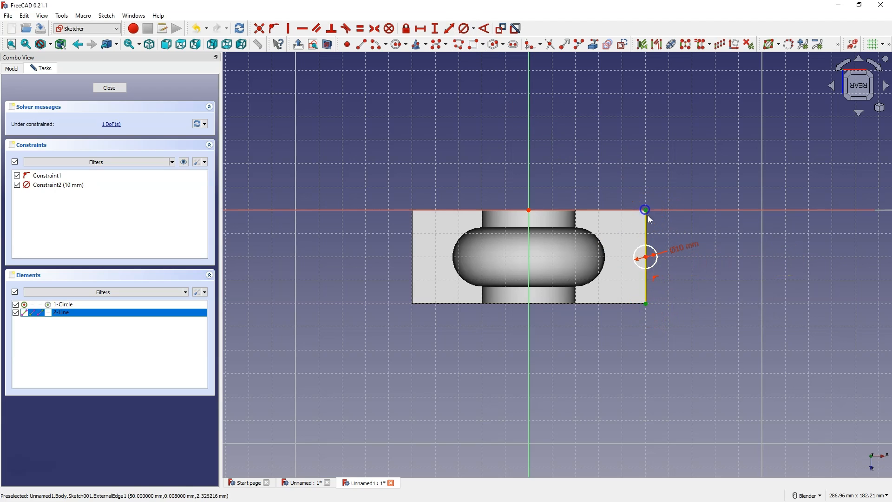
pyautogui.click(647, 258)
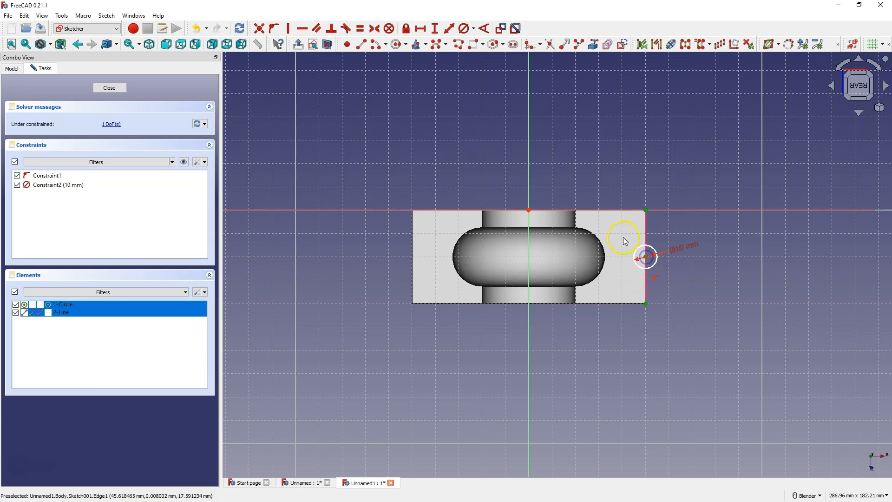
pyautogui.click(375, 30)
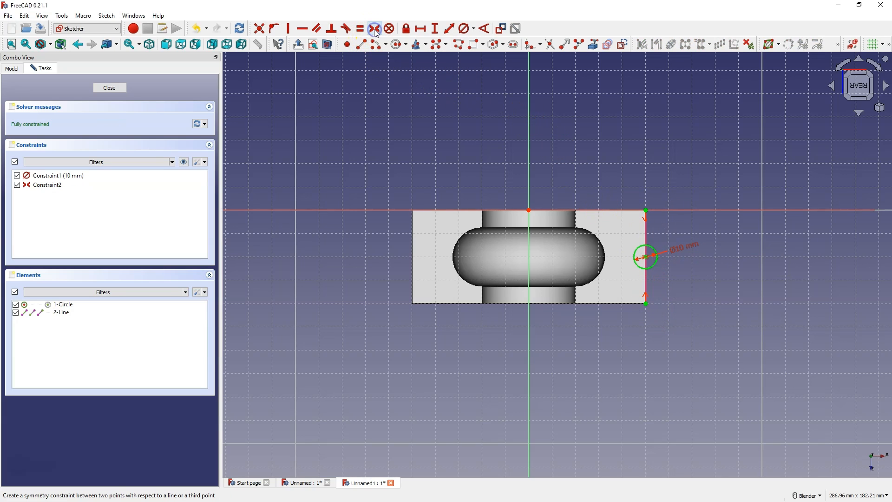
pyautogui.click(124, 90)
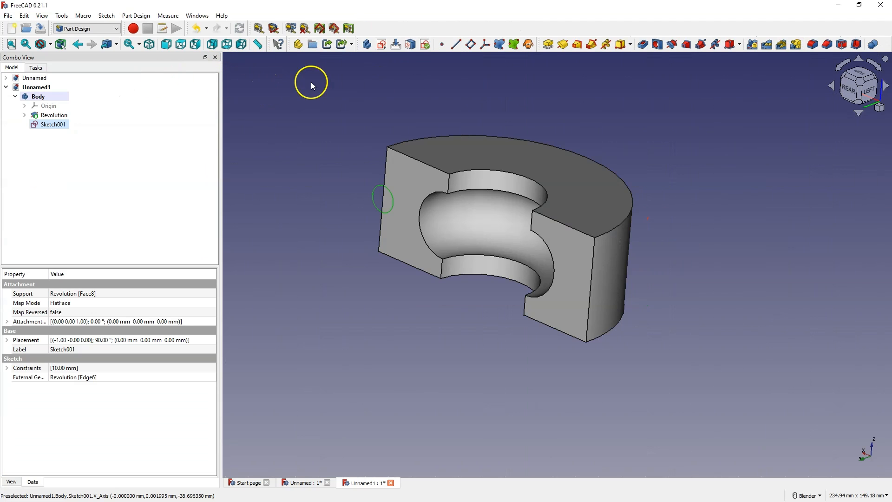
# Step: Cut a Groove with the circle sketch about the vertical sketch axis, with the angle set to 180°
pyautogui.click(671, 45)
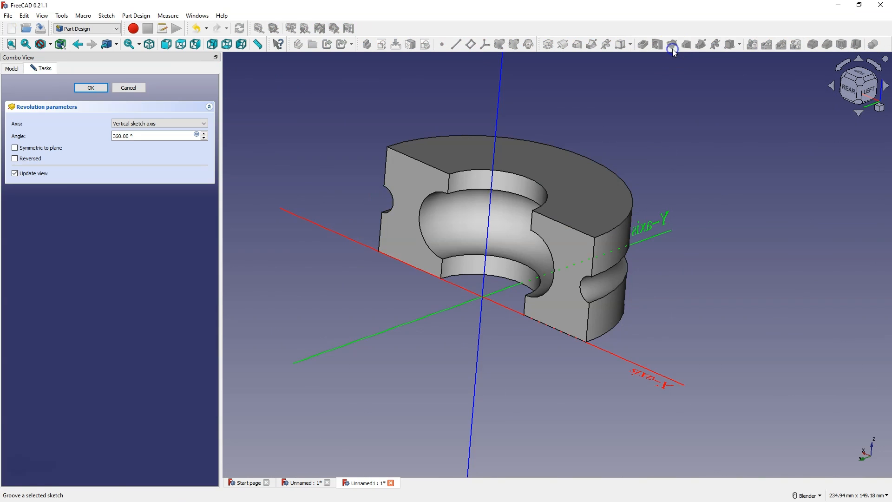
pyautogui.moveTo(669, 75)
pyautogui.mouseDown(button='middle')
pyautogui.moveTo(660, 118)
pyautogui.moveTo(567, 130)
pyautogui.moveTo(633, 127)
pyautogui.mouseUp(button='middle')
pyautogui.click(115, 142)
pyautogui.moveTo(116, 135); pyautogui.dragTo(107, 136)
pyautogui.press('BackSpace')
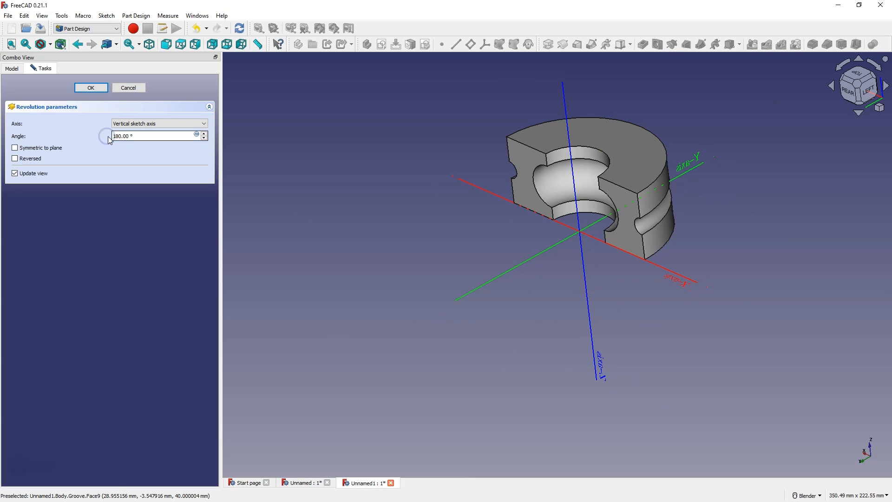
pyautogui.moveTo(501, 263); pyautogui.dragTo(546, 244, button='middle')
pyautogui.click(90, 87)
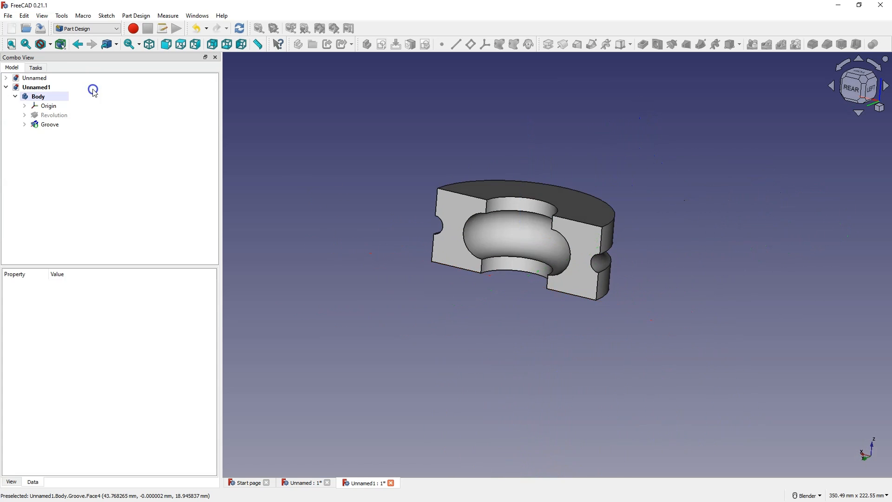
# Step: Examine the groove around the outer wall and at the cut faces, starting from the isometric view
pyautogui.click(149, 44)
pyautogui.scroll(-3, 405, 169)
pyautogui.scroll(5, 478, 352)
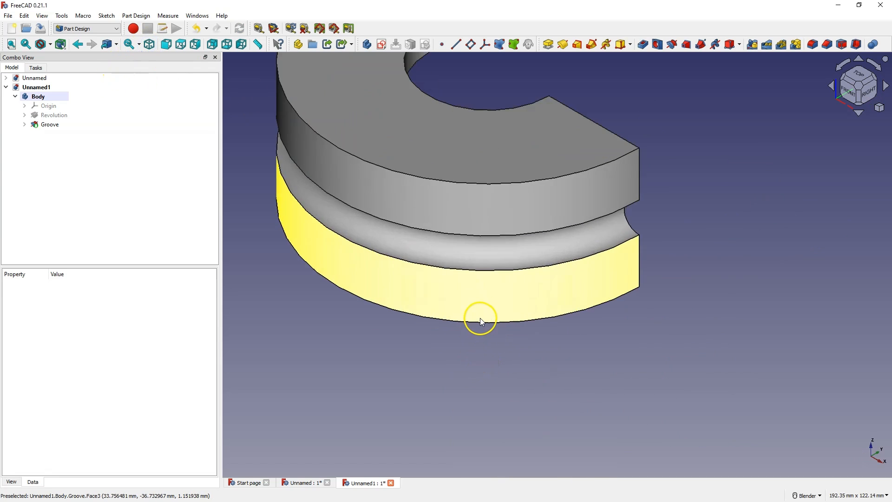
pyautogui.scroll(-3, 480, 319)
pyautogui.moveTo(451, 331); pyautogui.dragTo(330, 319, button='middle')
pyautogui.scroll(-2, 330, 320)
pyautogui.scroll(4, 262, 251)
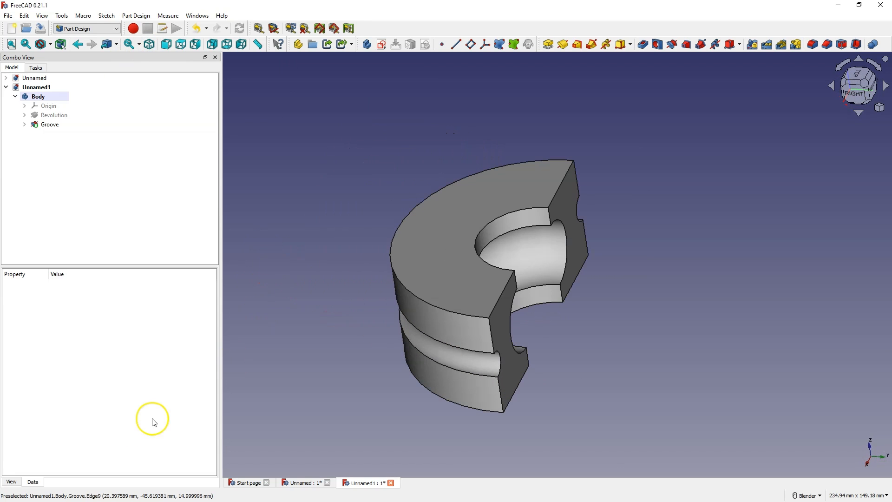